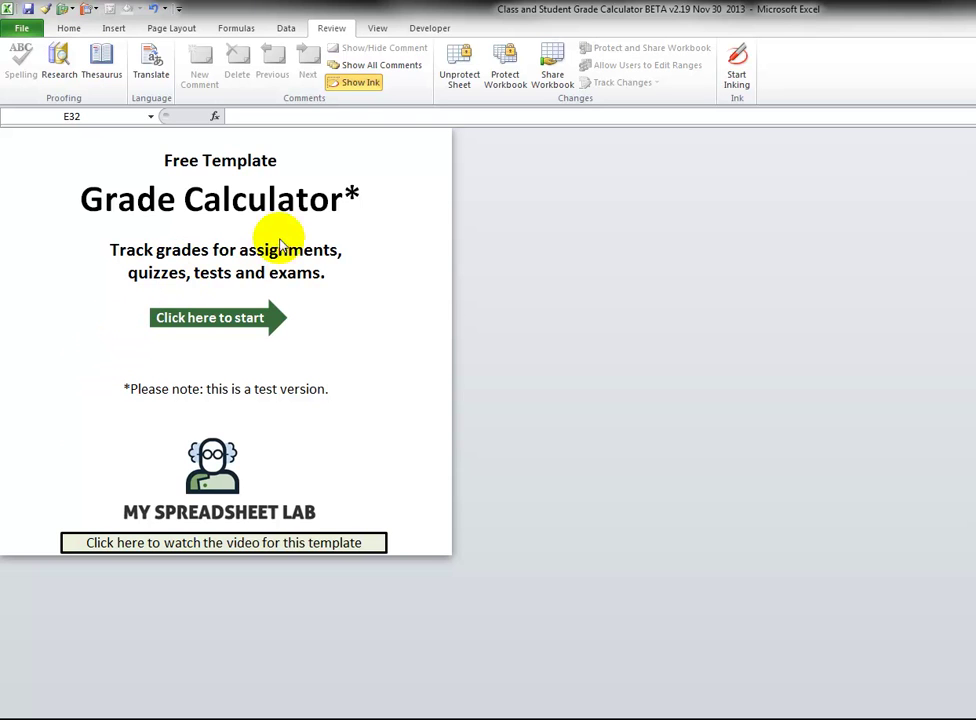
Follow the 'Click here to start' link to reach the set-up sheet with grade bins 0.0%–96.0%.
{"action": "left_click", "coordinate": [210, 325]}
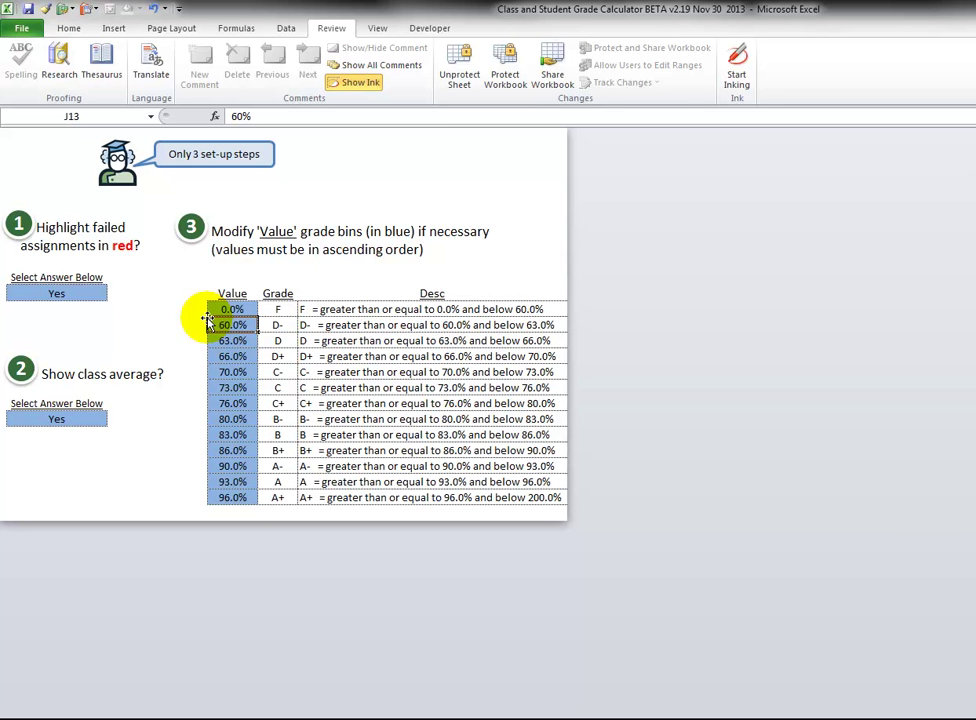
{"action": "left_click", "coordinate": [62, 290]}
{"action": "left_click", "coordinate": [114, 297]}
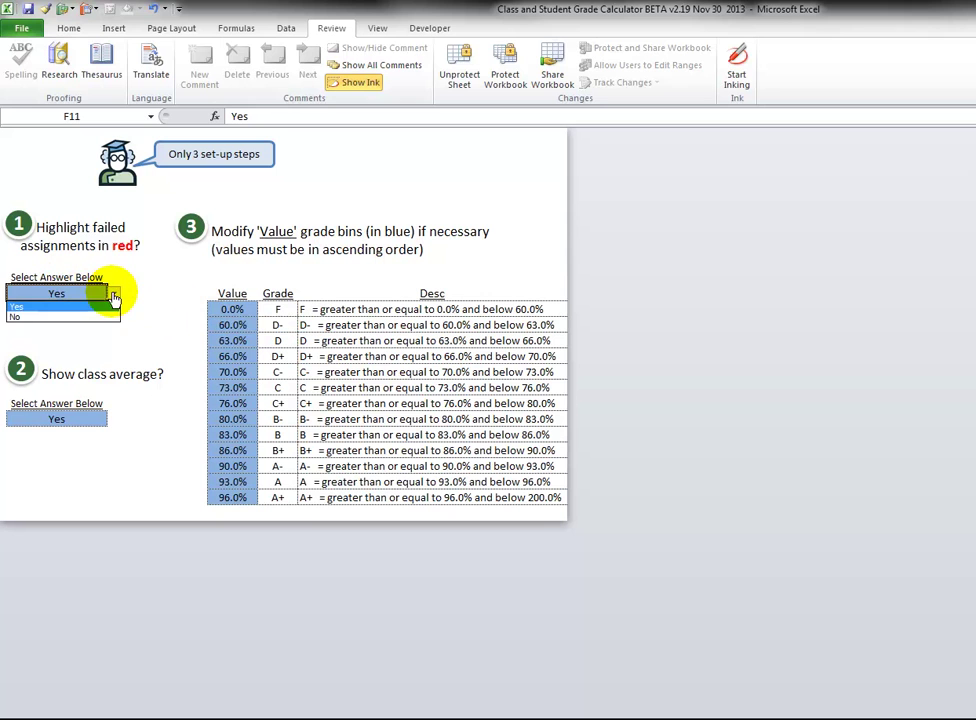
{"action": "left_click", "coordinate": [114, 297]}
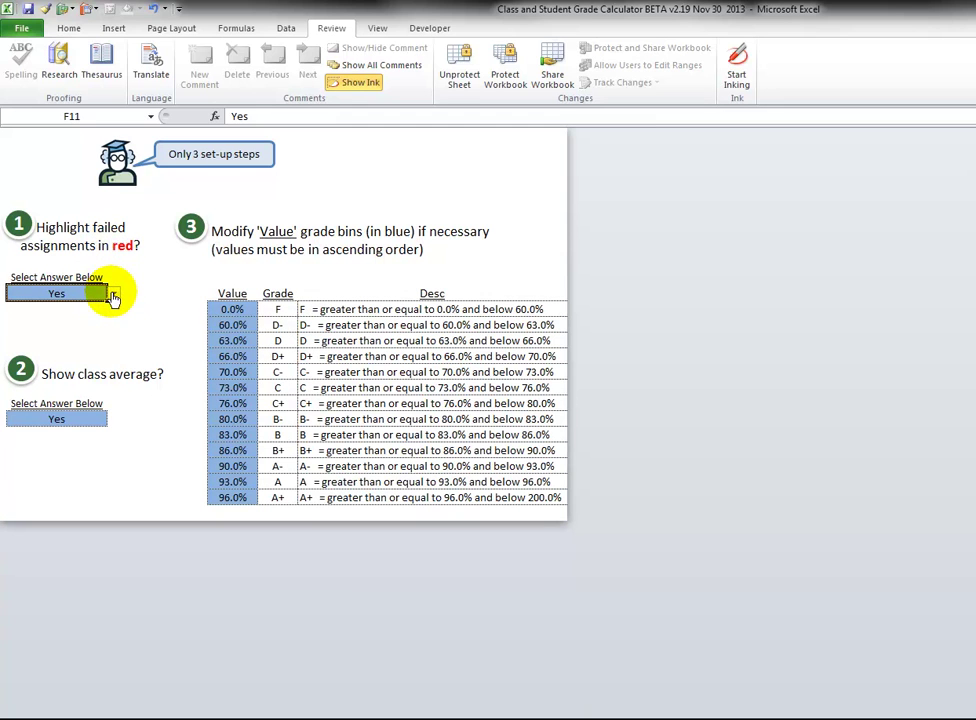
{"action": "left_click", "coordinate": [114, 297]}
{"action": "left_click", "coordinate": [114, 299]}
{"action": "left_click", "coordinate": [89, 422]}
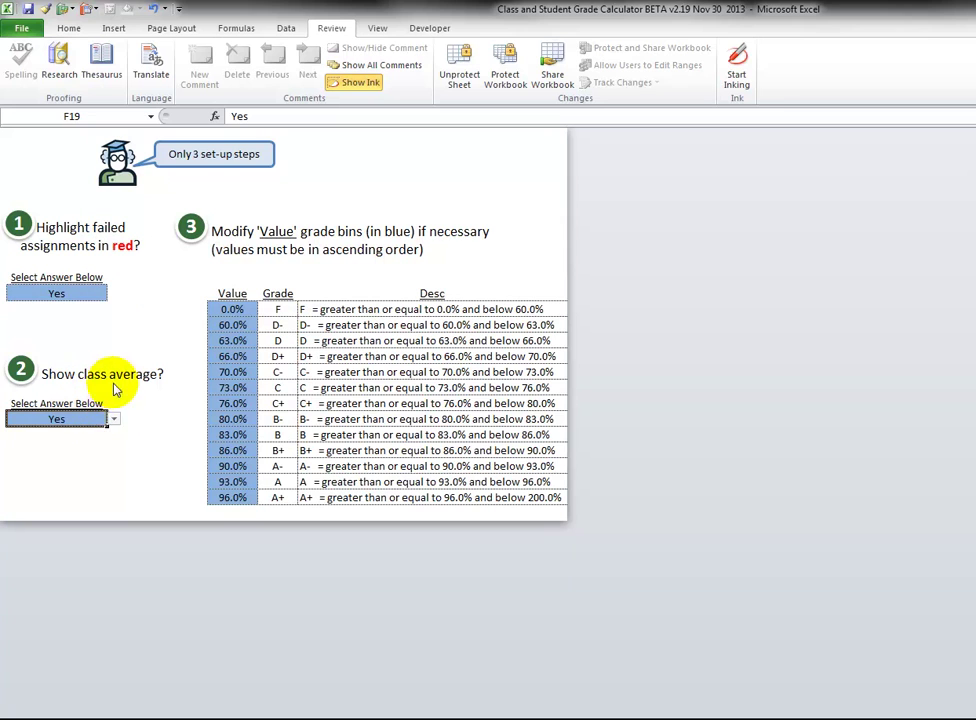
{"action": "left_click", "coordinate": [114, 422]}
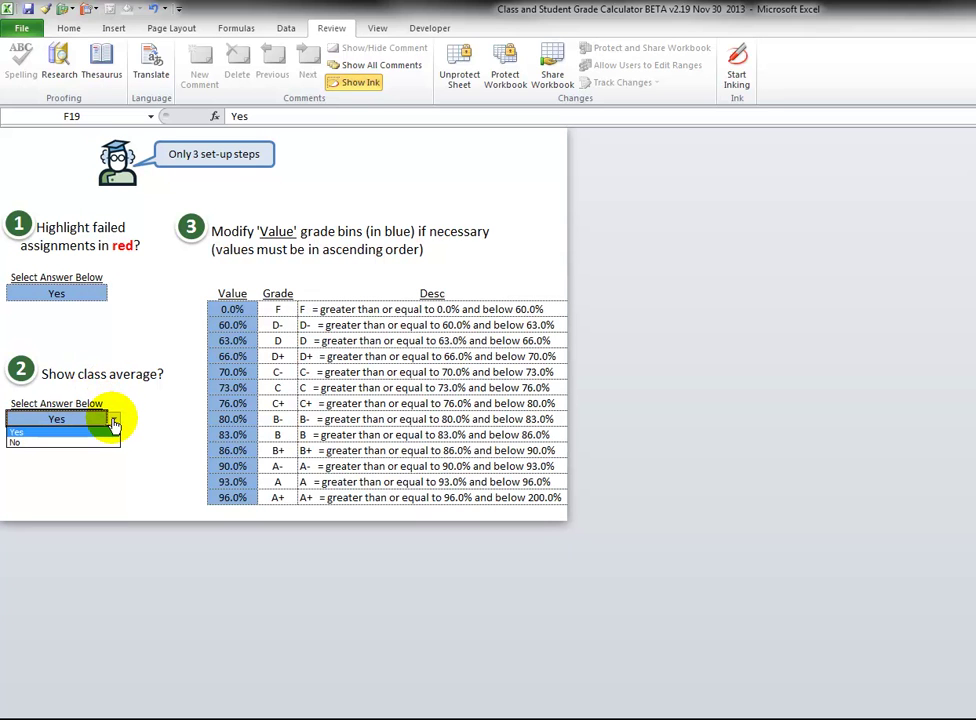
{"action": "left_click", "coordinate": [114, 423]}
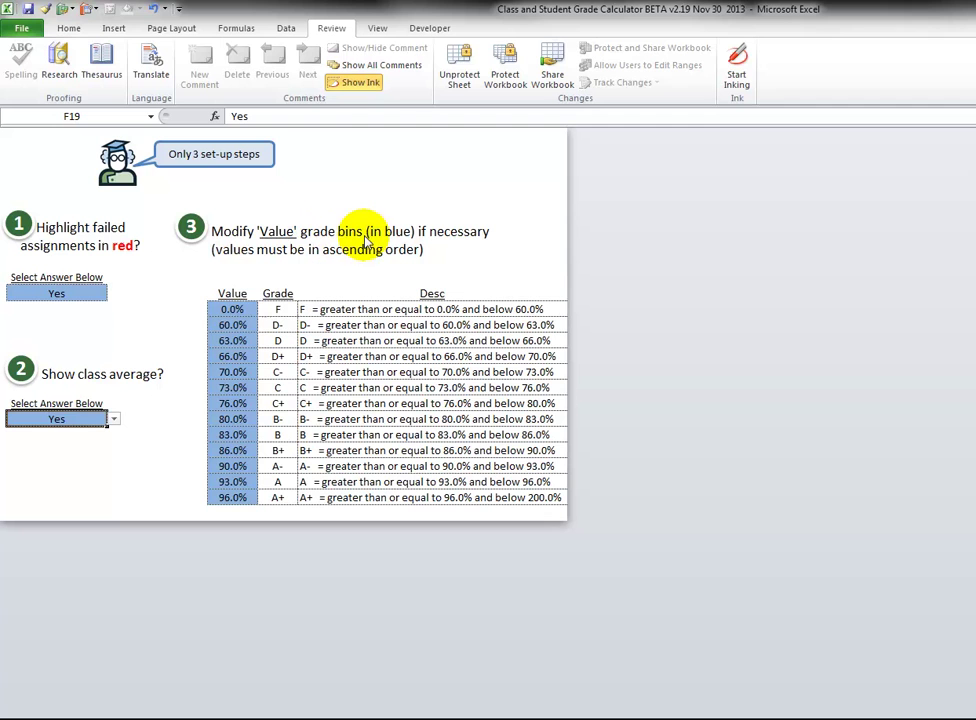
Review the grade bin values from 0.0% to 96.0%, then move to the Geography example sheet.
{"action": "left_click_drag", "start_coordinate": [238, 306], "coordinate": [233, 495]}
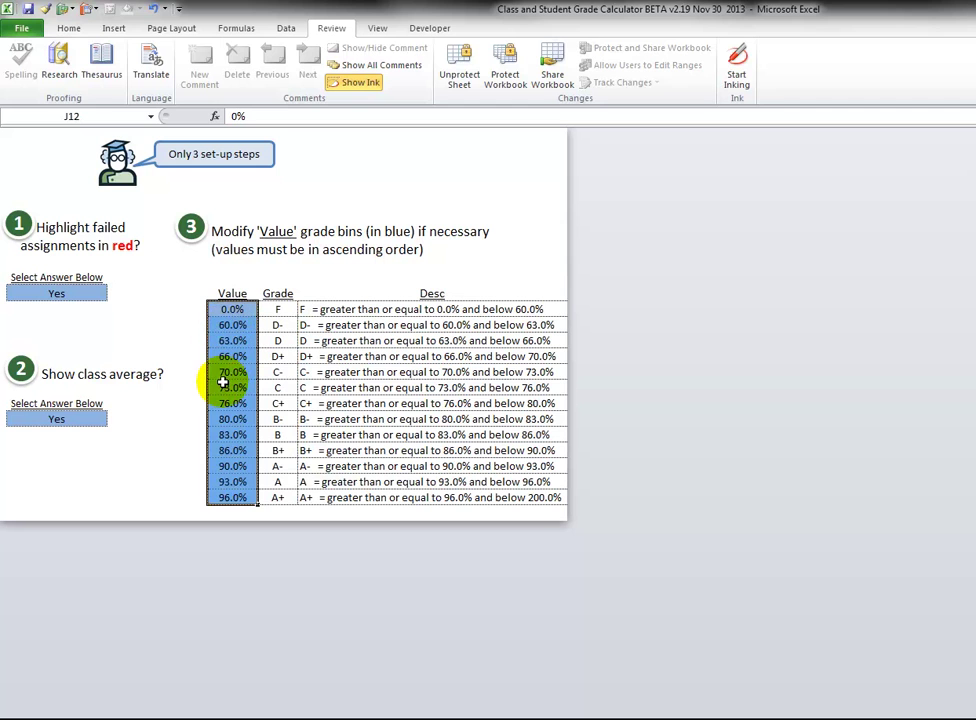
{"action": "left_click", "coordinate": [221, 386]}
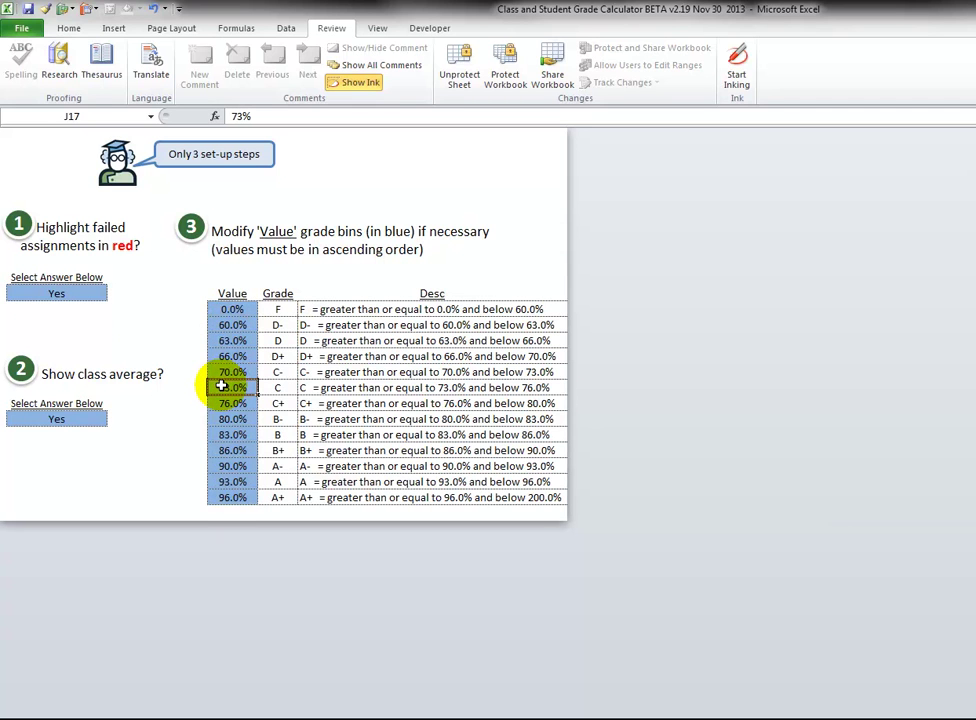
{"action": "mouse_move", "coordinate": [216, 386]}
{"action": "left_mouse_down"}
{"action": "mouse_move", "coordinate": [215, 400]}
{"action": "mouse_move", "coordinate": [215, 388]}
{"action": "left_mouse_up"}
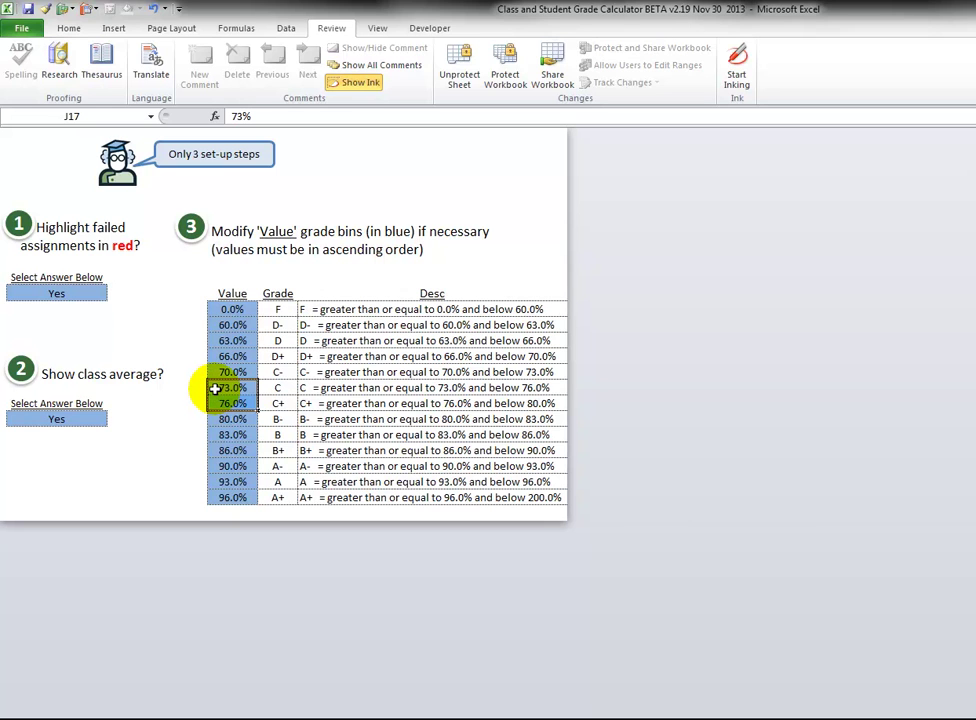
{"action": "left_click_drag", "start_coordinate": [215, 388], "coordinate": [265, 389]}
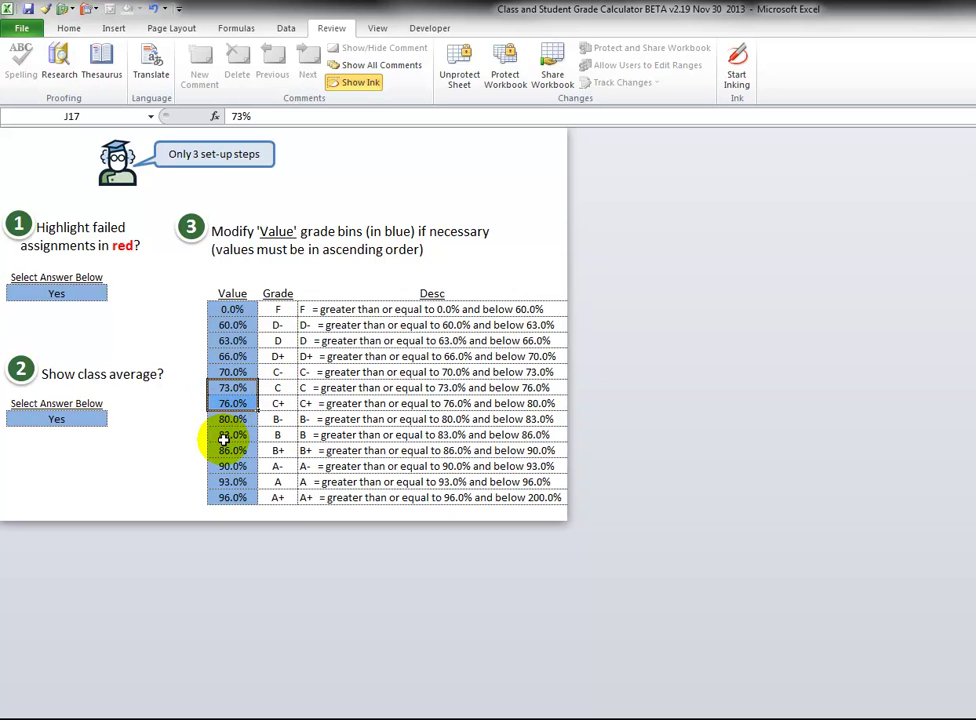
{"action": "mouse_move", "coordinate": [215, 451]}
{"action": "left_mouse_down"}
{"action": "mouse_move", "coordinate": [213, 460]}
{"action": "mouse_move", "coordinate": [224, 458]}
{"action": "left_mouse_up"}
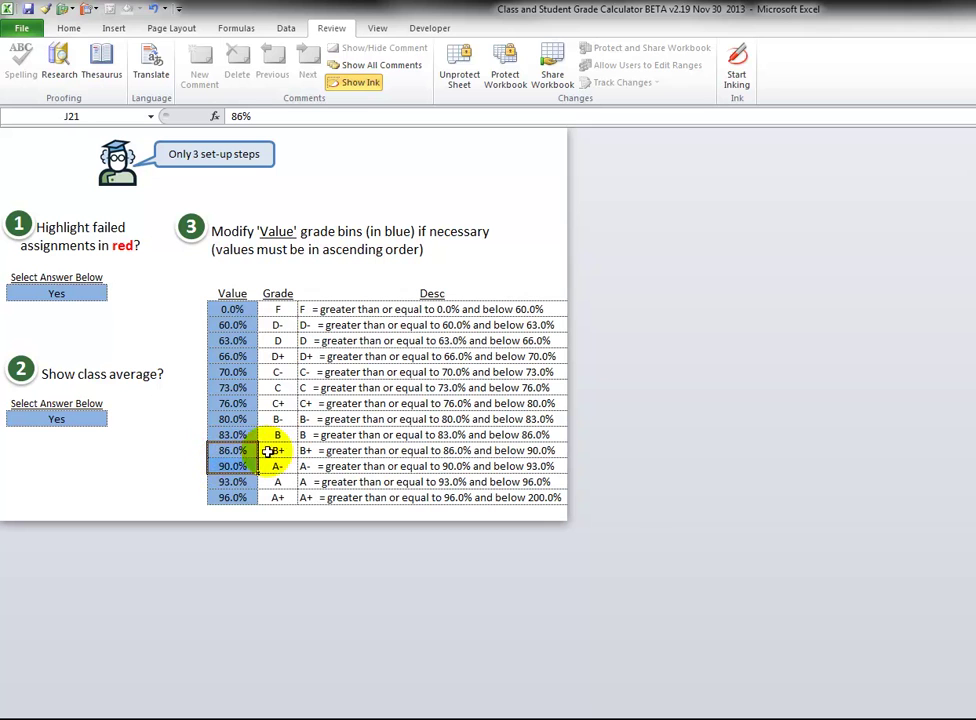
{"action": "left_click", "coordinate": [224, 479]}
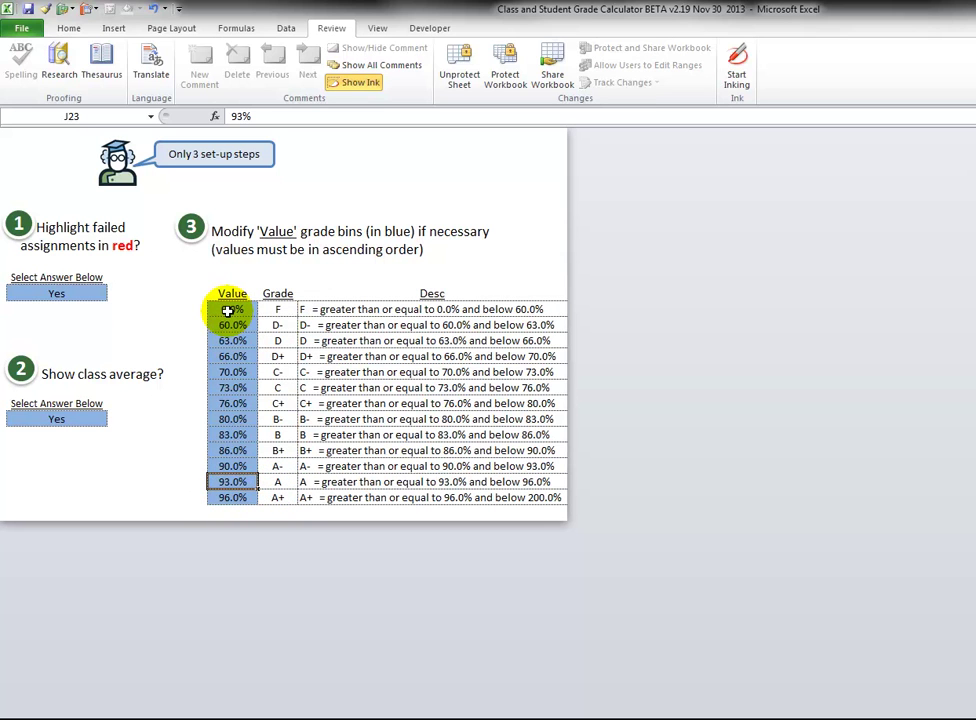
{"action": "left_click", "coordinate": [228, 310]}
{"action": "left_click", "coordinate": [236, 325]}
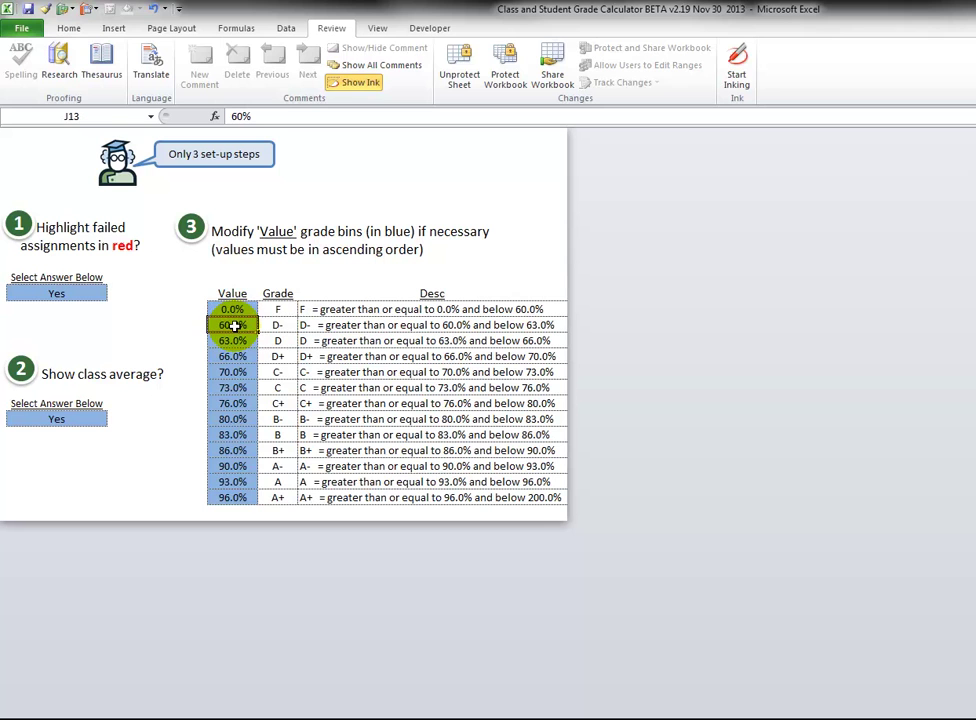
{"action": "left_click", "coordinate": [235, 310]}
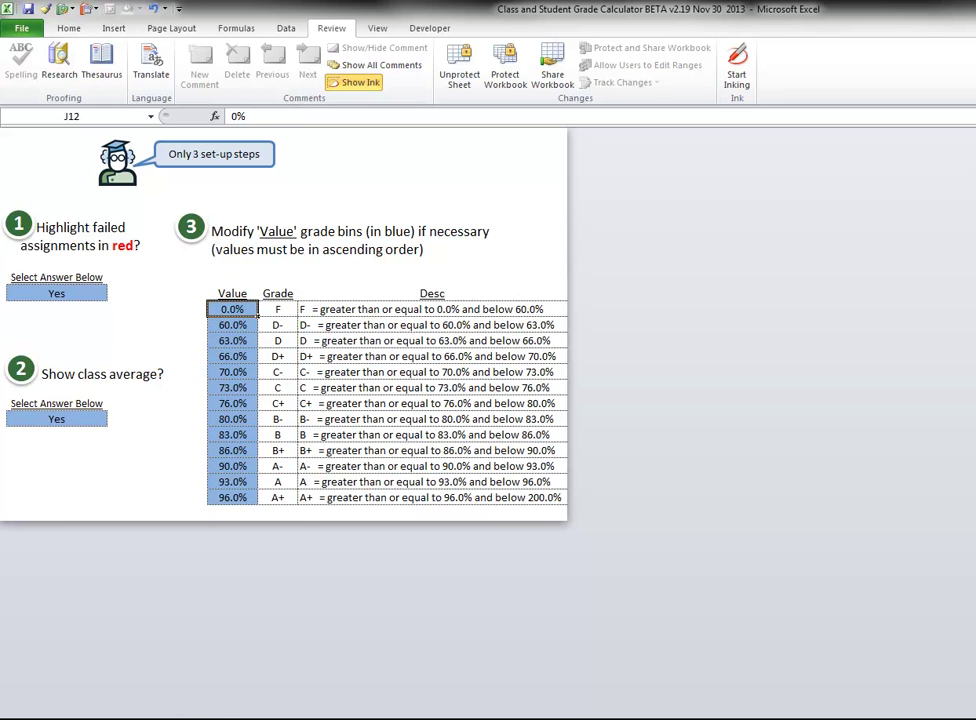
{"action": "key", "text": "ctrl+Page_Up"}
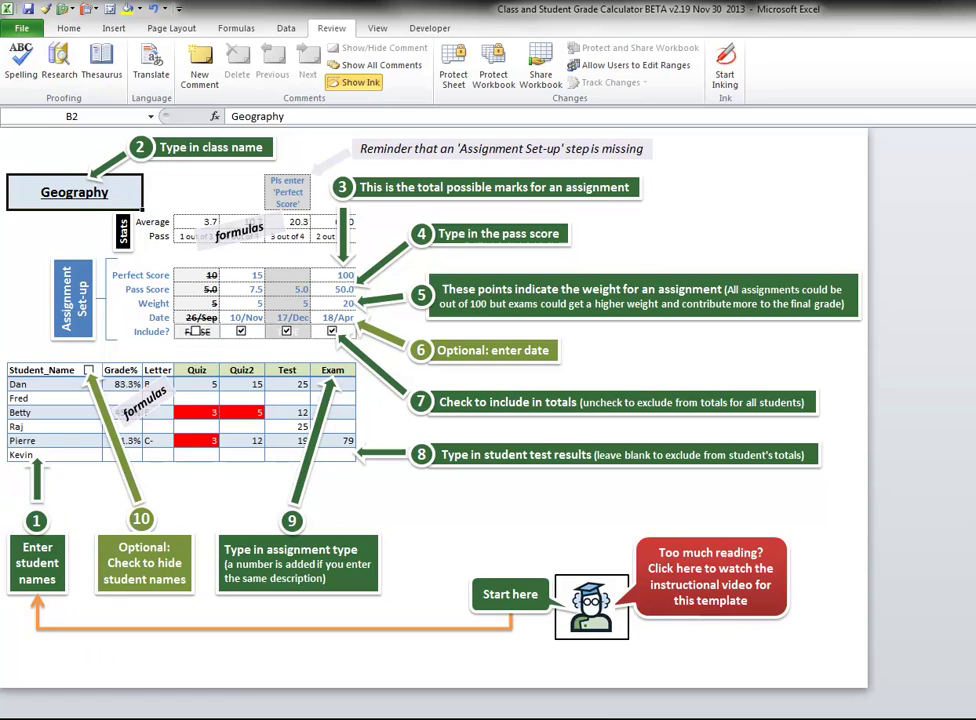
Compare the Geography and Math sheets, underlining the Math class title, ending on Math.
{"action": "key", "text": "ctrl+Page_Down"}
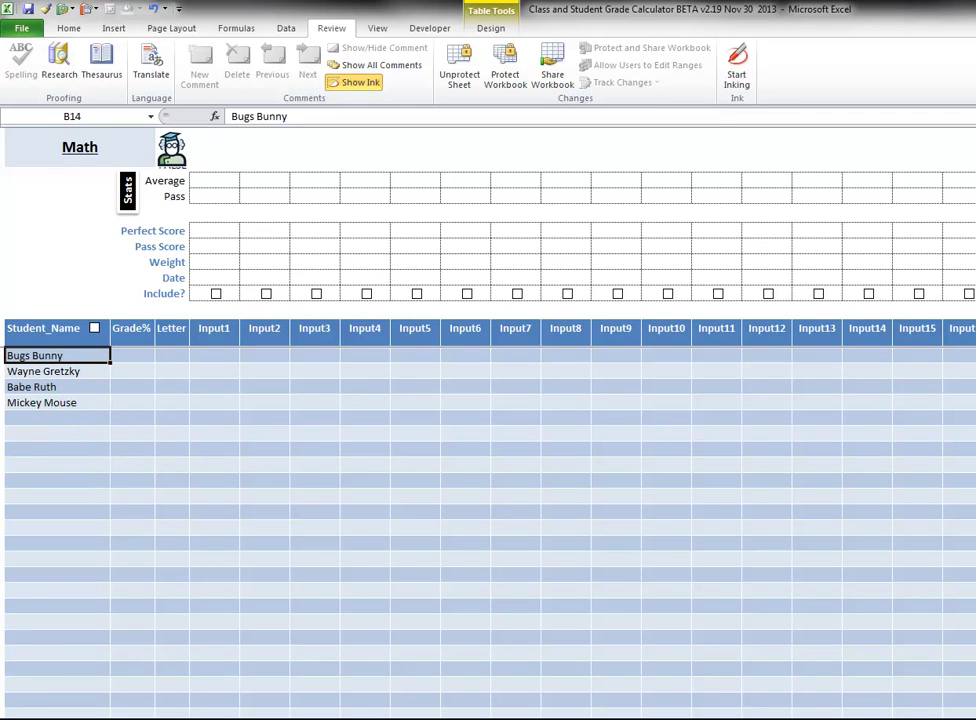
{"action": "key", "text": "ctrl+Page_Up"}
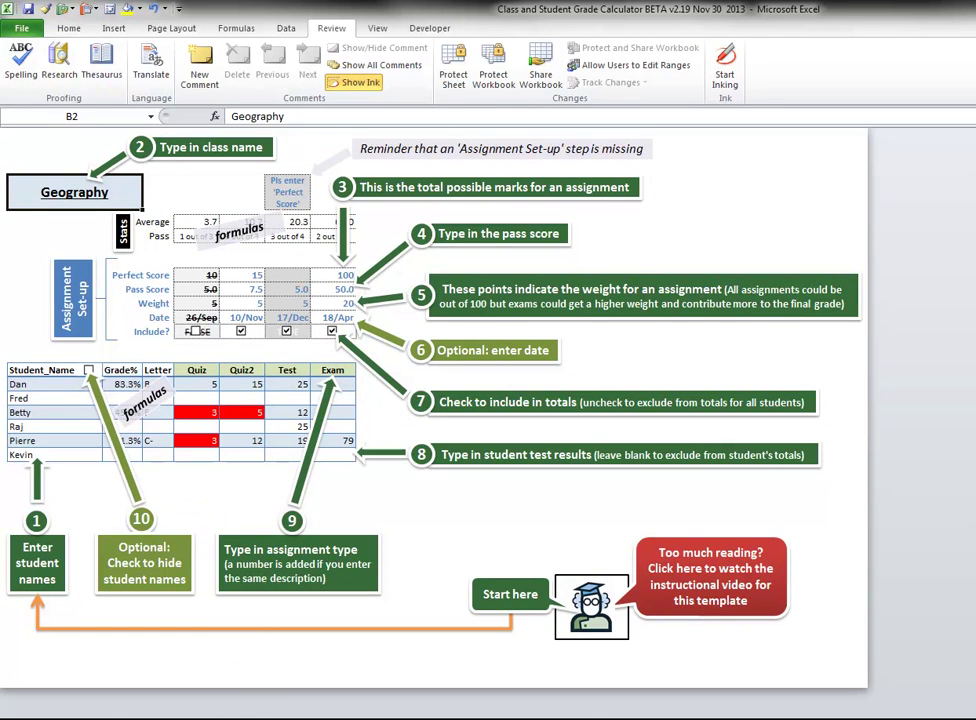
{"action": "key", "text": "ctrl+Page_Down"}
{"action": "left_click", "coordinate": [80, 143]}
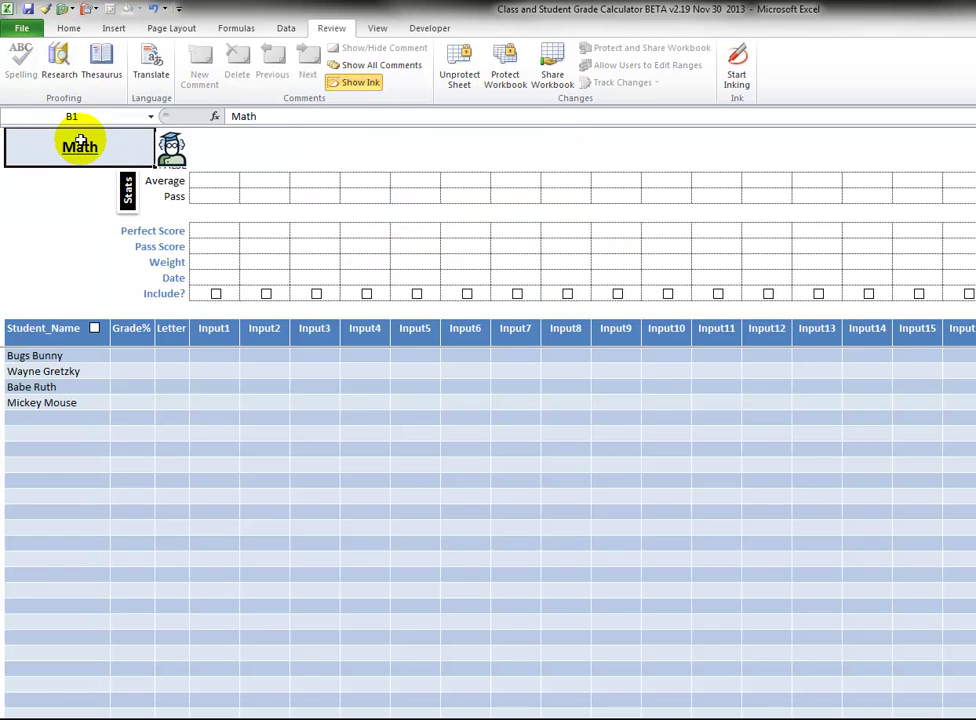
{"action": "key", "text": "ctrl+u"}
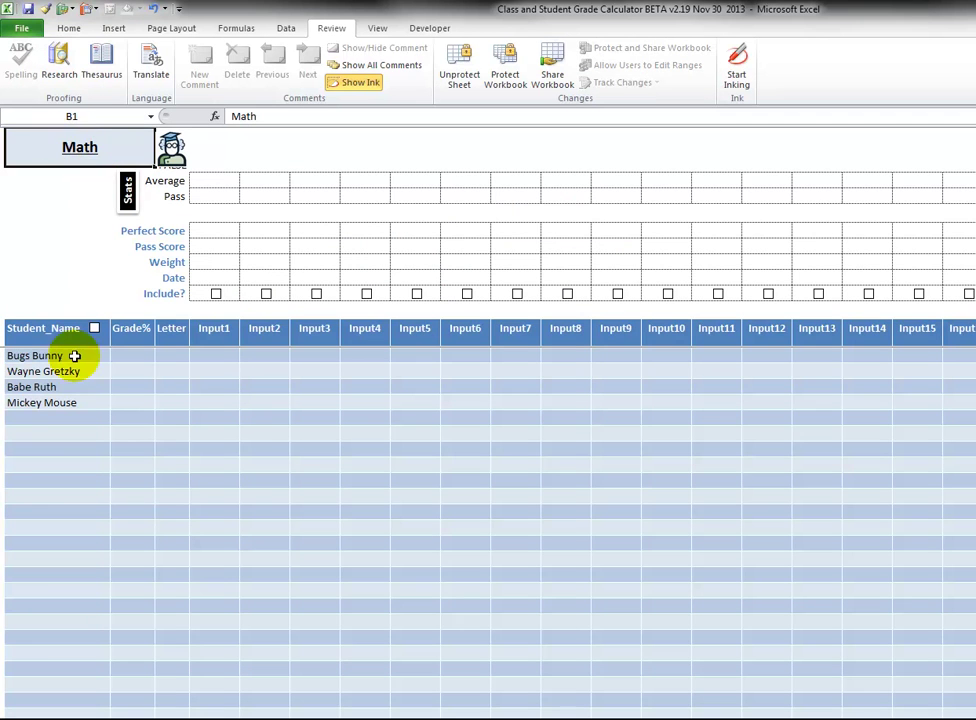
{"action": "key", "text": "ctrl+Page_Up"}
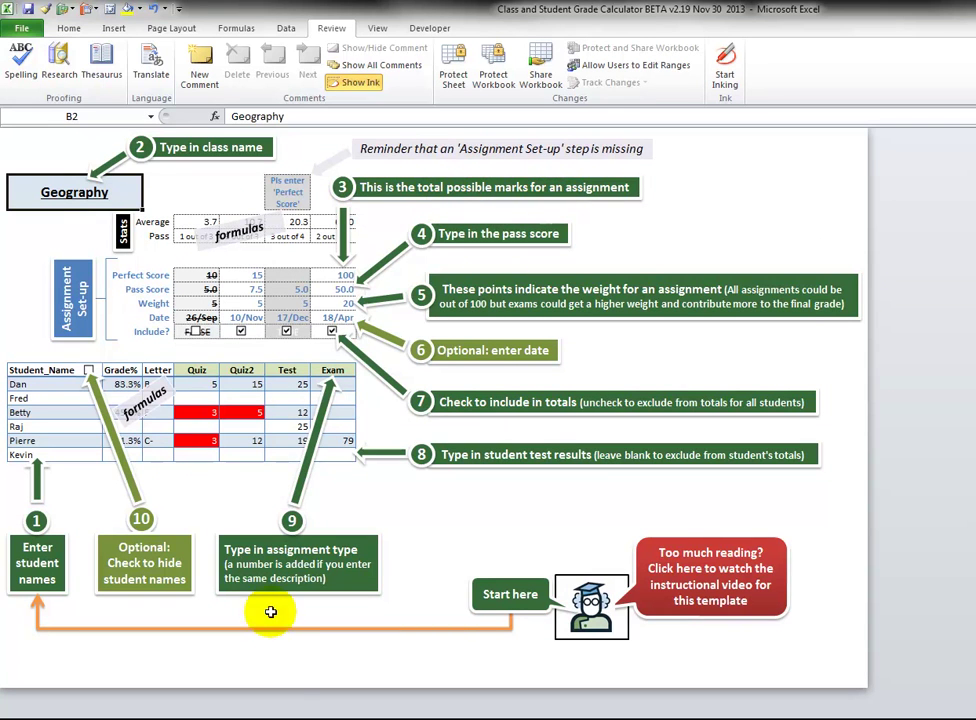
{"action": "key", "text": "ctrl+Page_Down"}
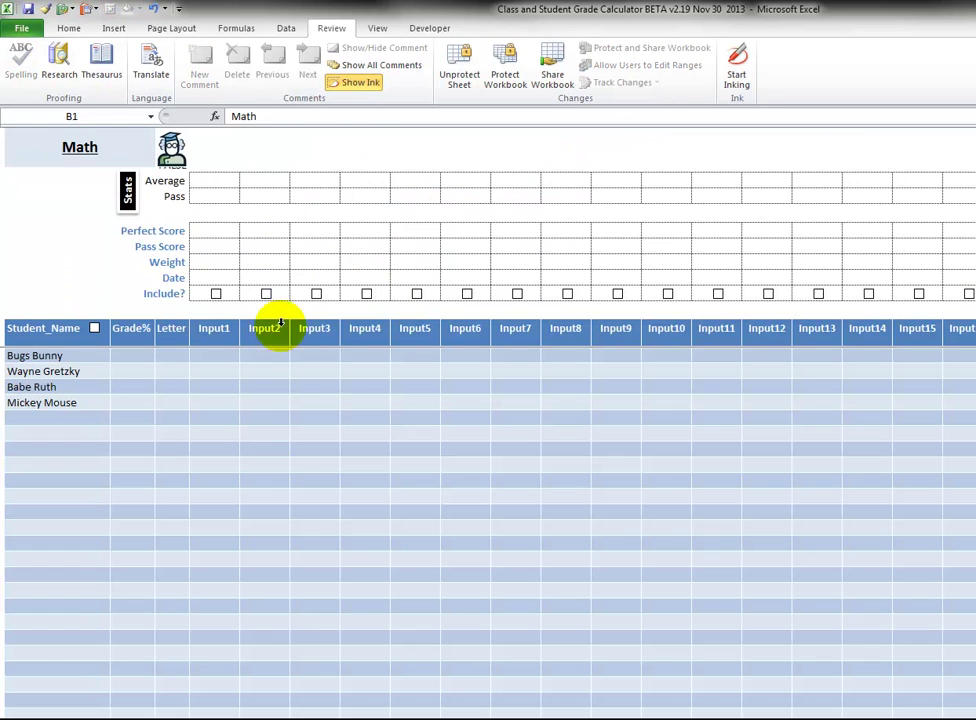
Enter Input1's perfect score of 25 and pass score of 12.5 on the Math sheet.
{"action": "left_click", "coordinate": [222, 230]}
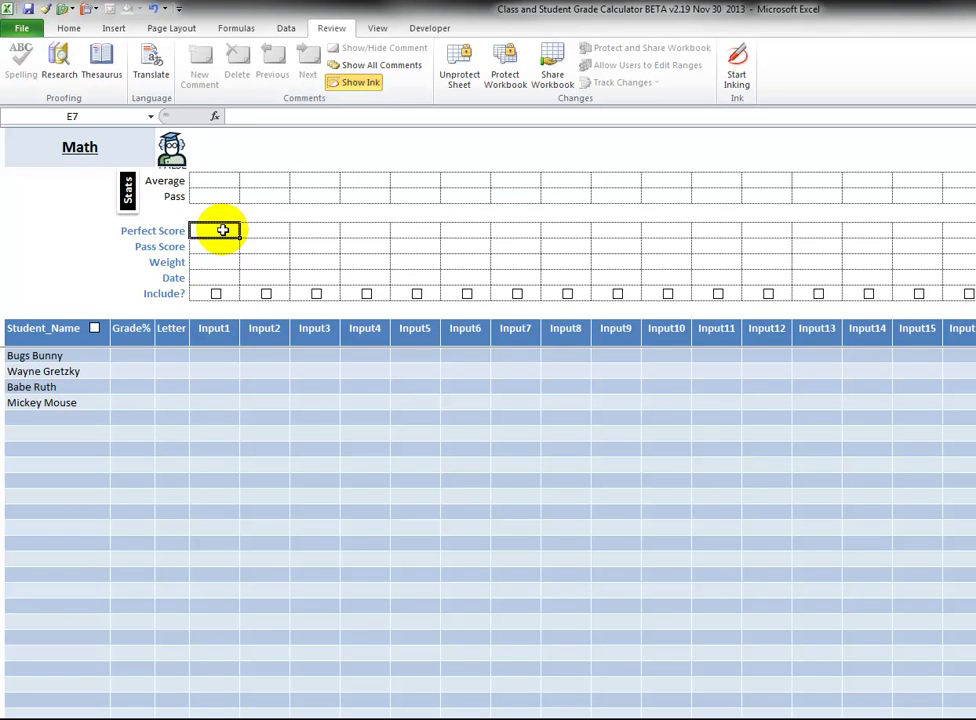
{"action": "type", "text": "25"}
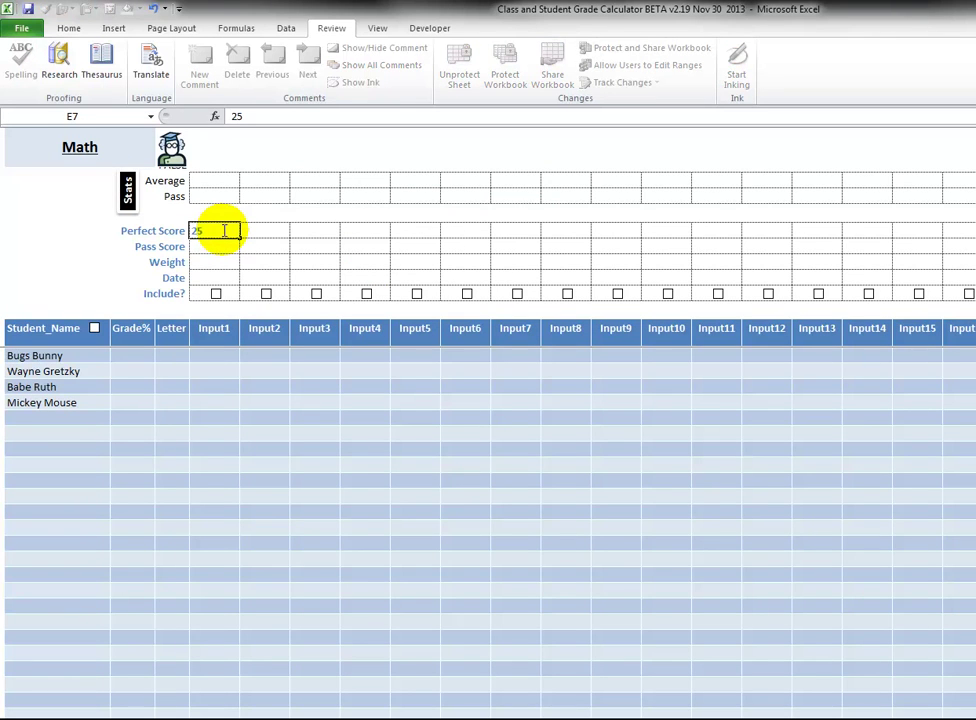
{"action": "key", "text": "Return"}
{"action": "left_click", "coordinate": [222, 230]}
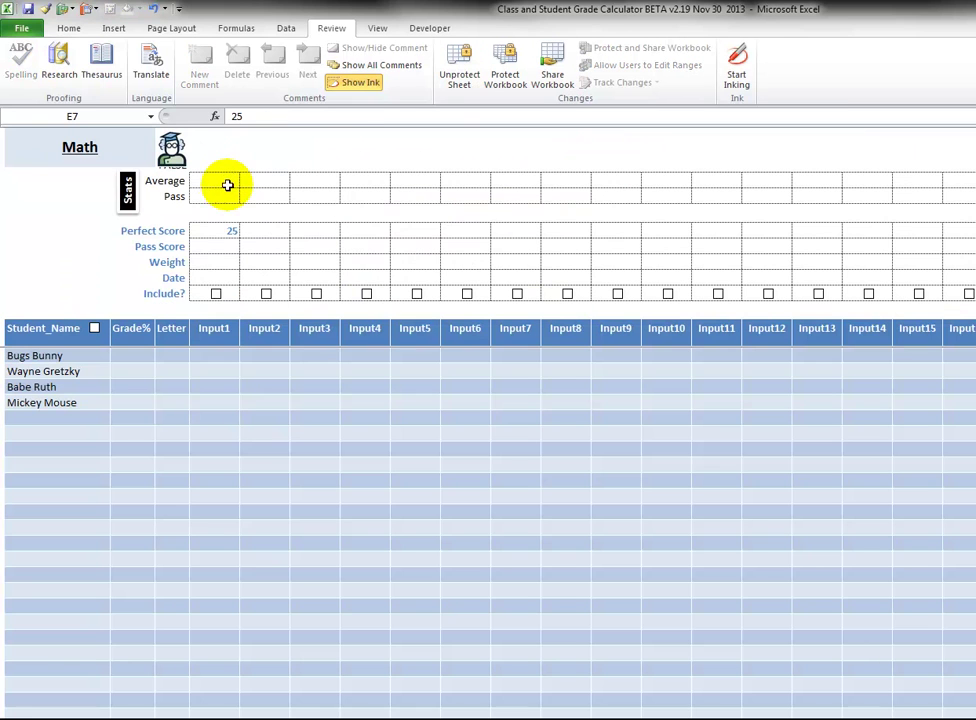
{"action": "left_click", "coordinate": [228, 244]}
{"action": "type", "text": "12."}
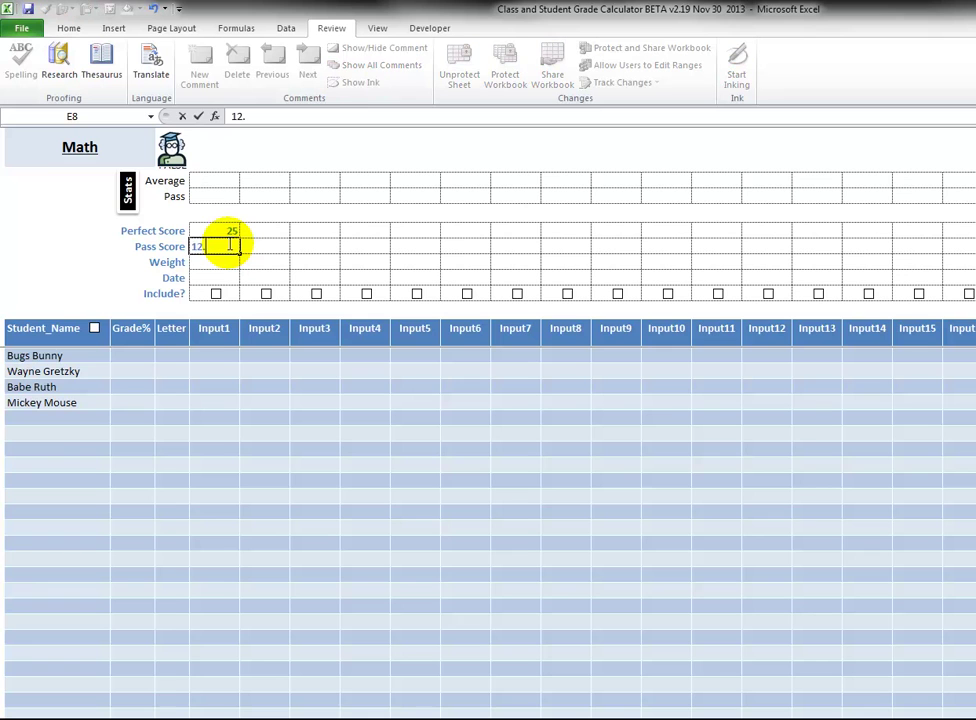
{"action": "type", "text": "5"}
{"action": "key", "text": "Return"}
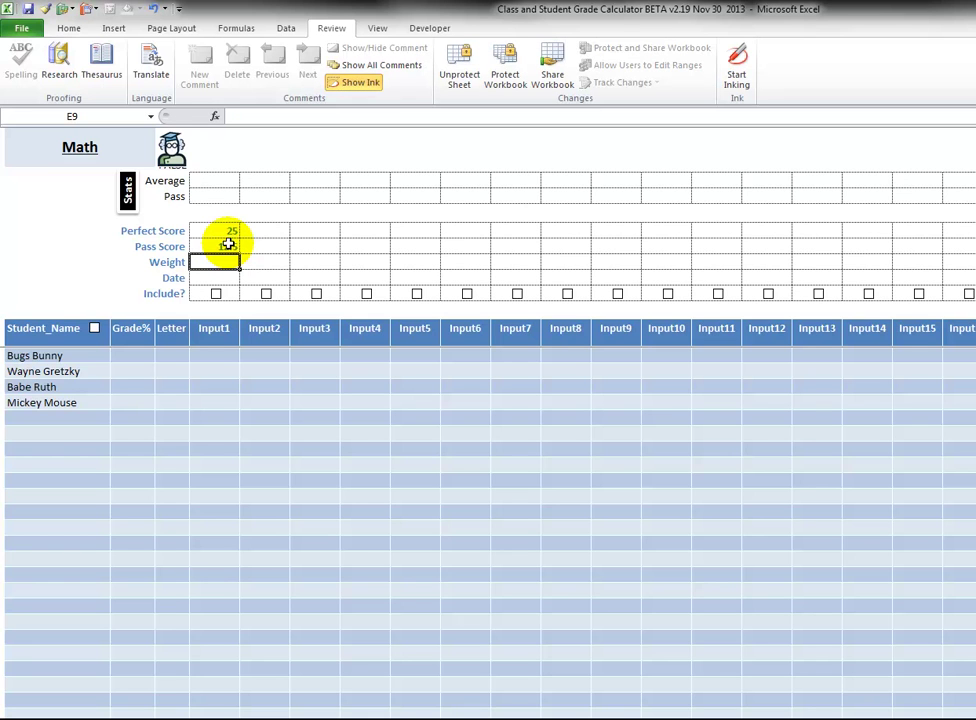
After checking the Geography example, set Input1's weight to 25.
{"action": "key", "text": "ctrl+Page_Up"}
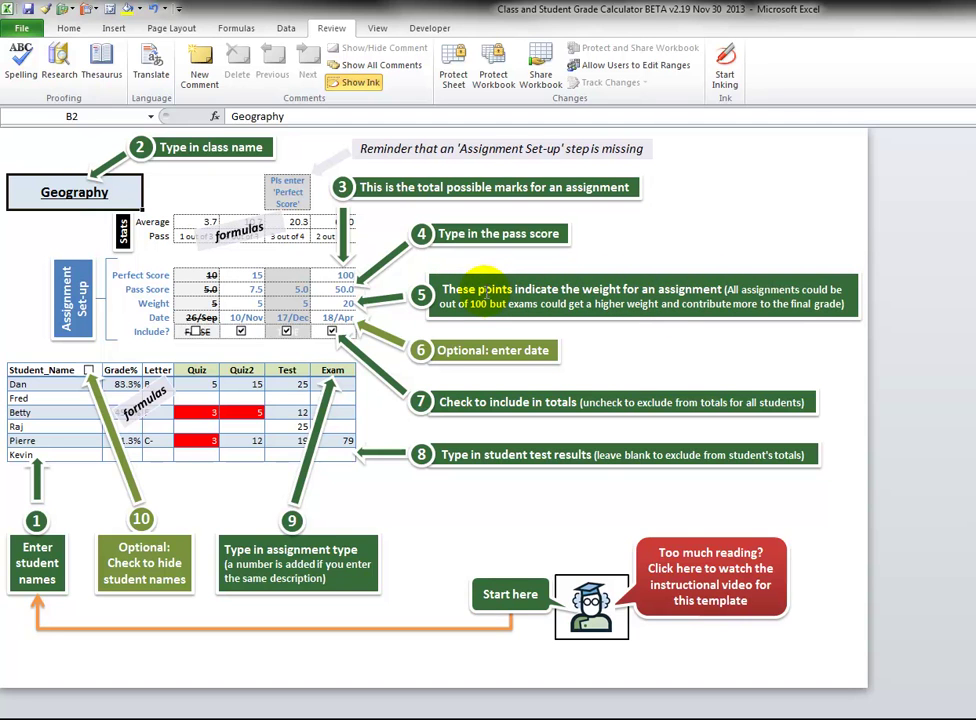
{"action": "key", "text": "ctrl+Page_Down"}
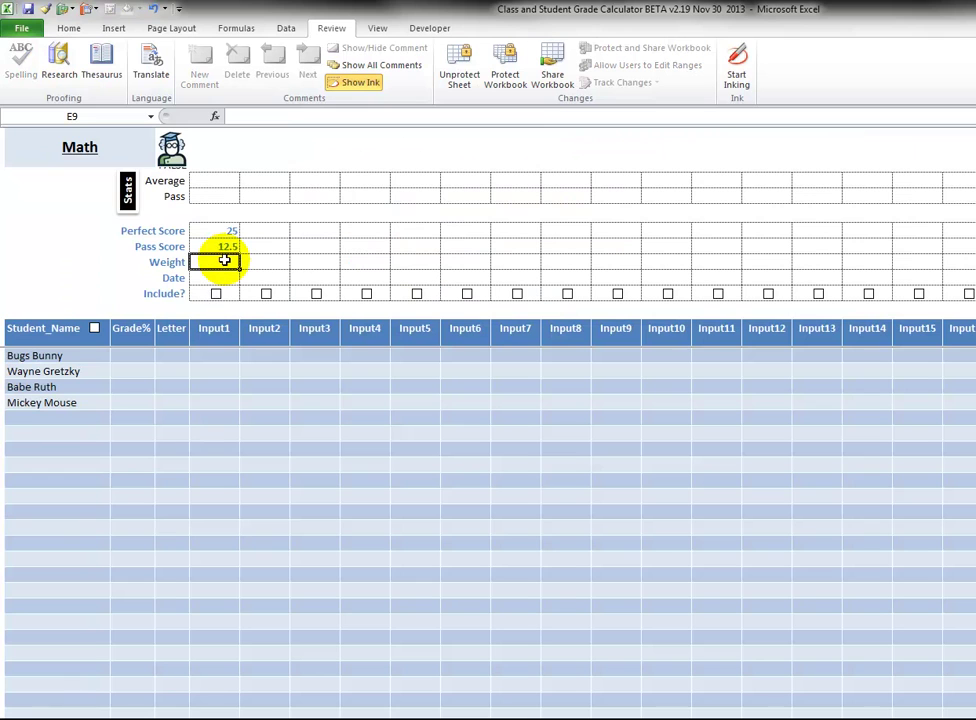
{"action": "type", "text": "2"}
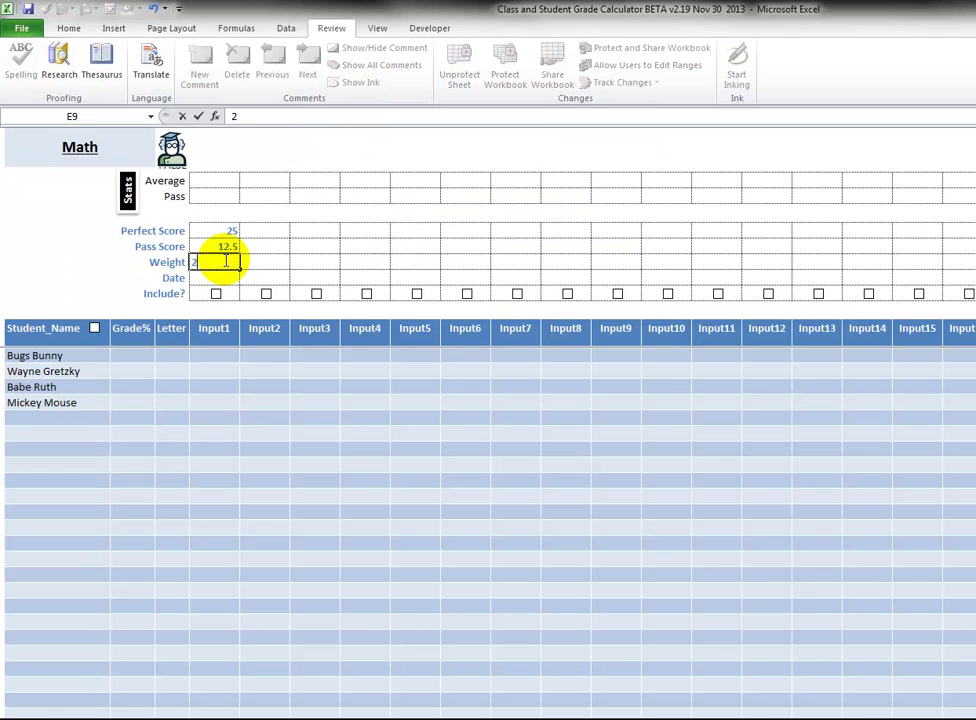
{"action": "type", "text": "5"}
{"action": "key", "text": "Tab"}
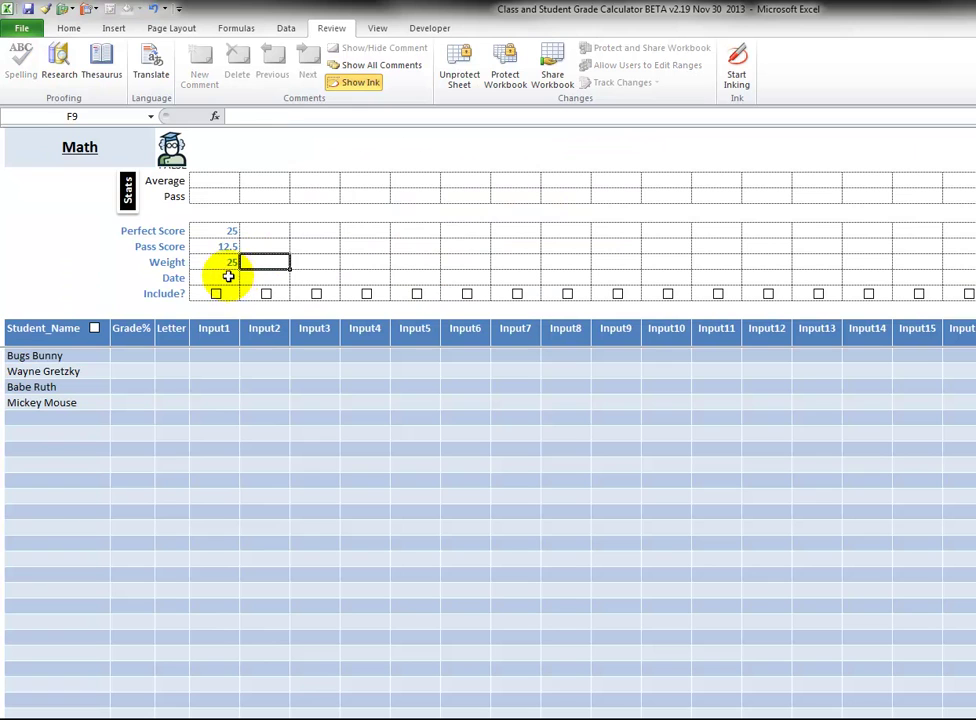
Enter 30/11/2013 as the Input1 date.
{"action": "left_click", "coordinate": [226, 276]}
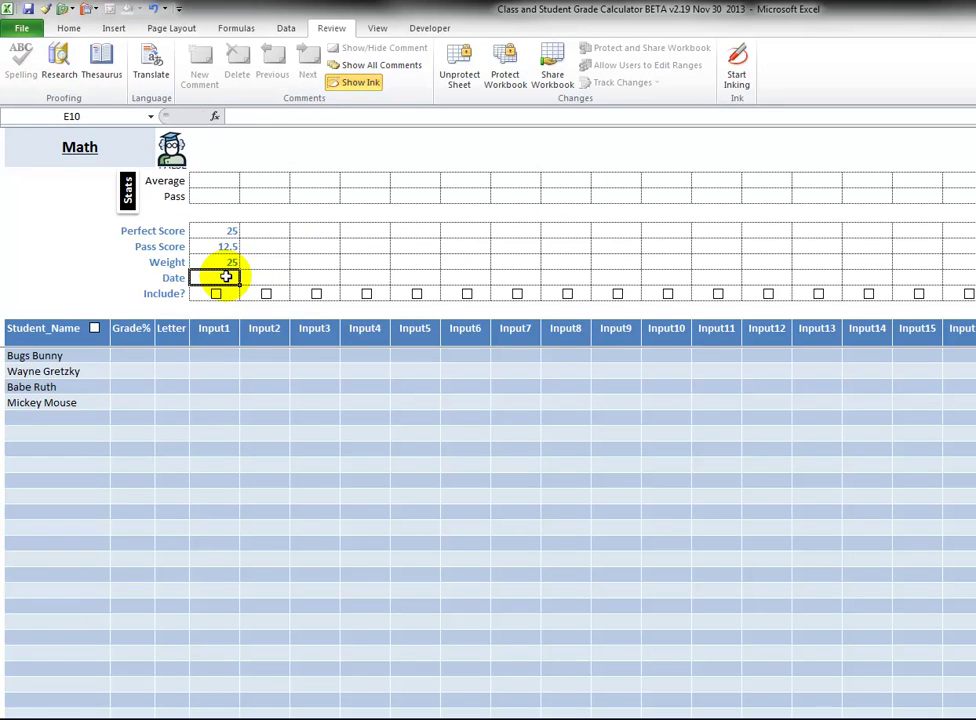
{"action": "type", "text": "30/11/2013"}
{"action": "key", "text": "Tab"}
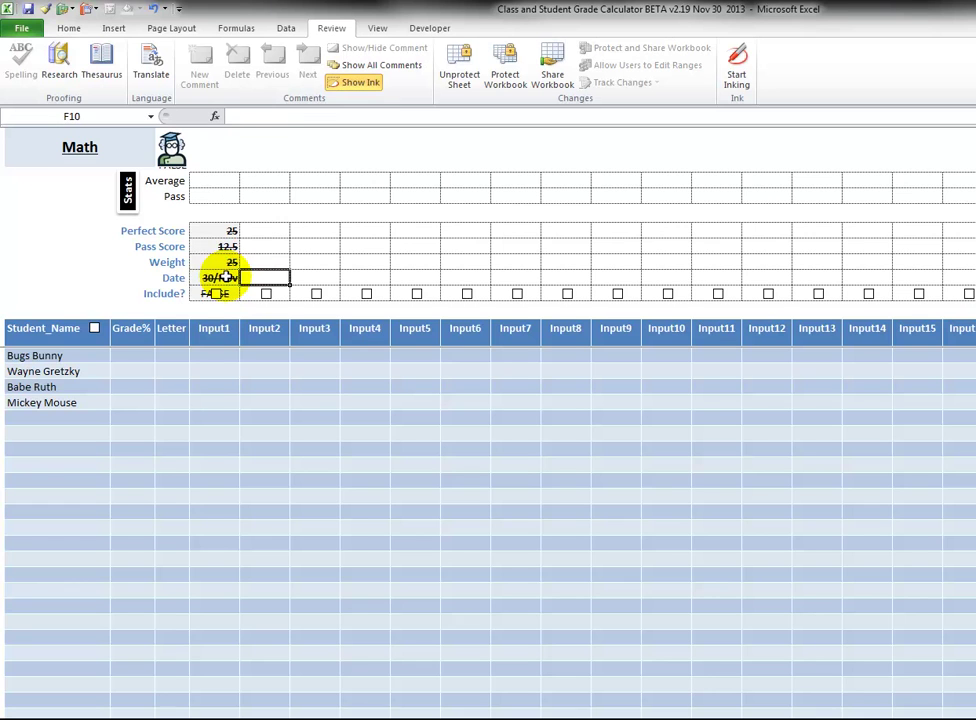
Correct the Input1 date to 31/10/2013 in the formula bar and verify it.
{"action": "left_click", "coordinate": [226, 277]}
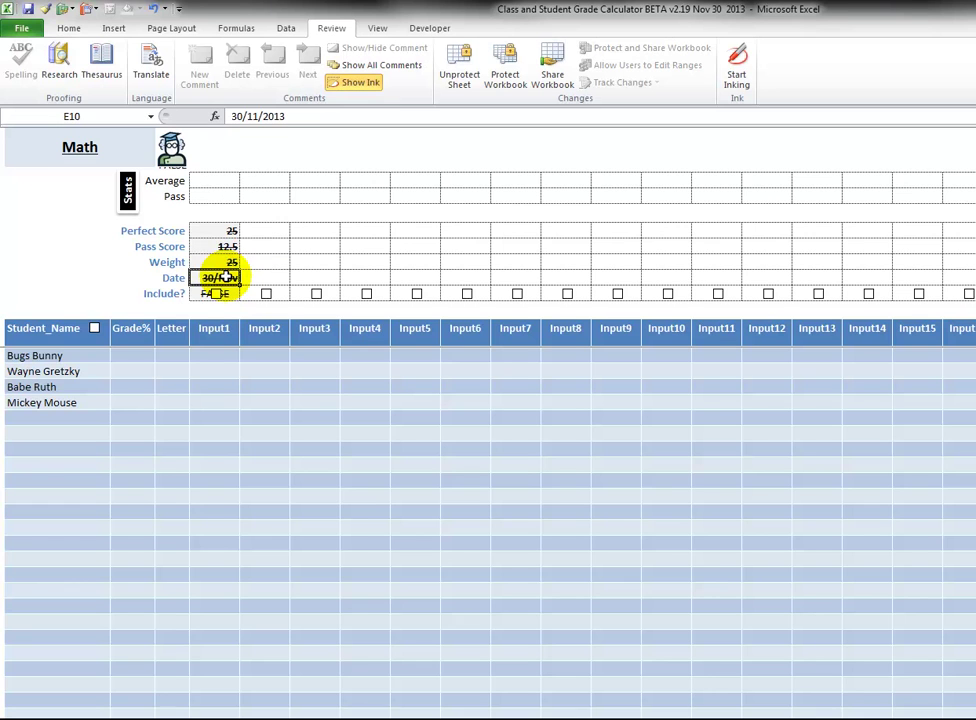
{"action": "left_click", "coordinate": [252, 116]}
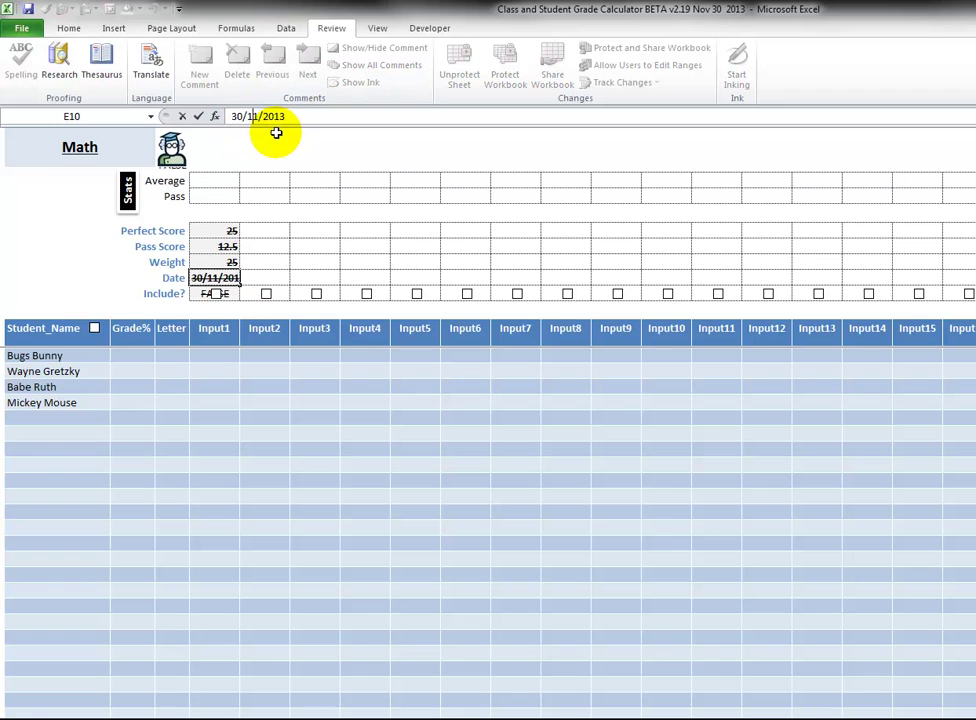
{"action": "key", "text": "Delete"}
{"action": "type", "text": "0"}
{"action": "left_click", "coordinate": [240, 116]}
{"action": "key", "text": "BackSpace"}
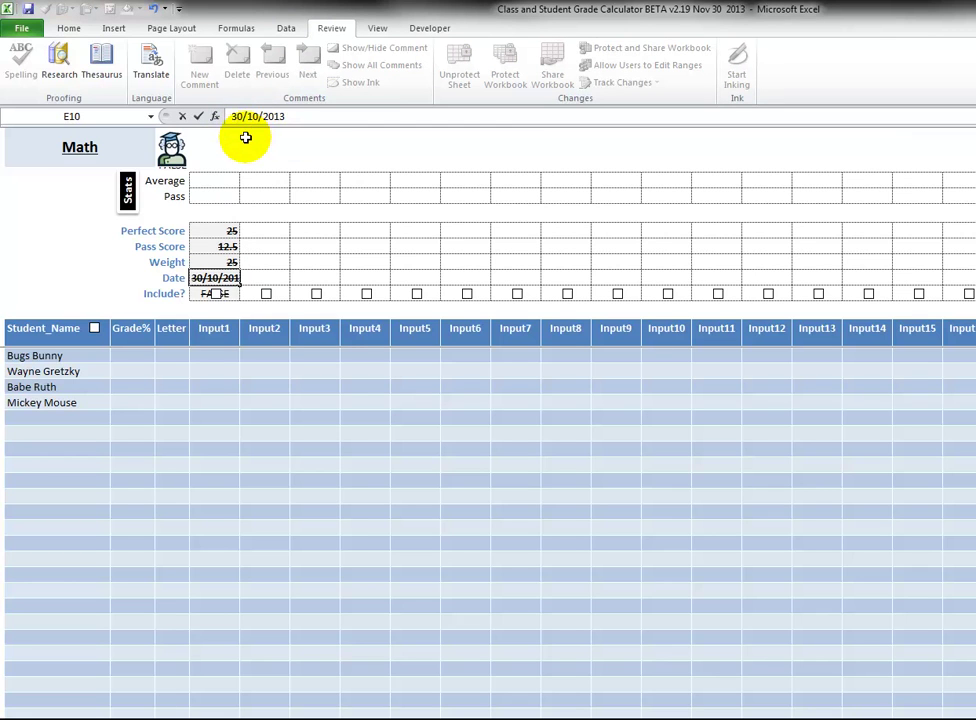
{"action": "key", "text": "Return"}
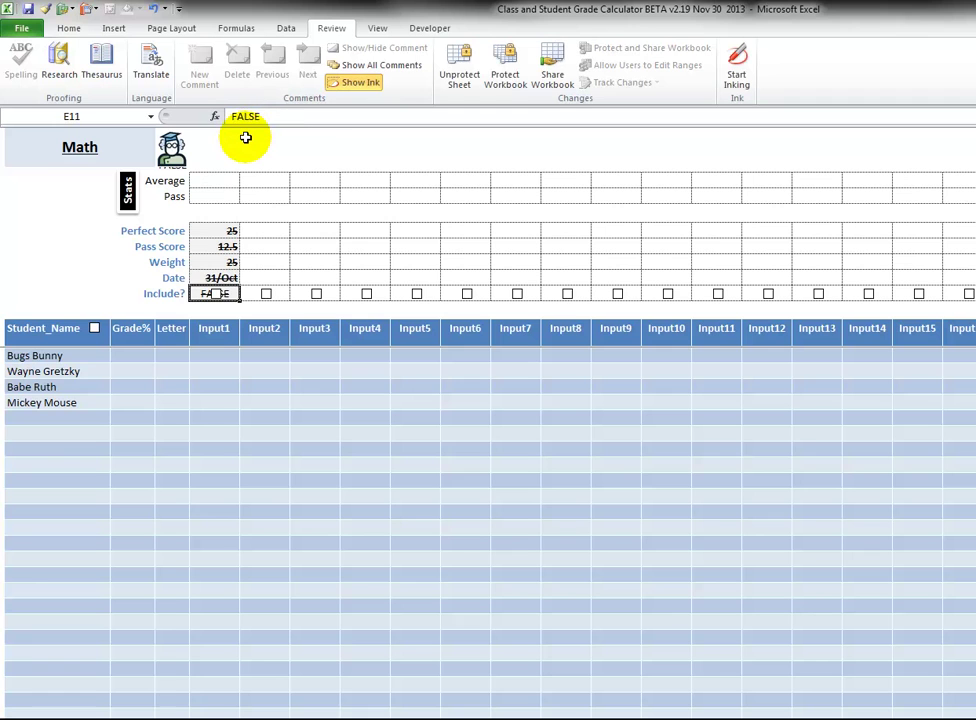
{"action": "left_click", "coordinate": [244, 278]}
{"action": "left_click", "coordinate": [224, 278]}
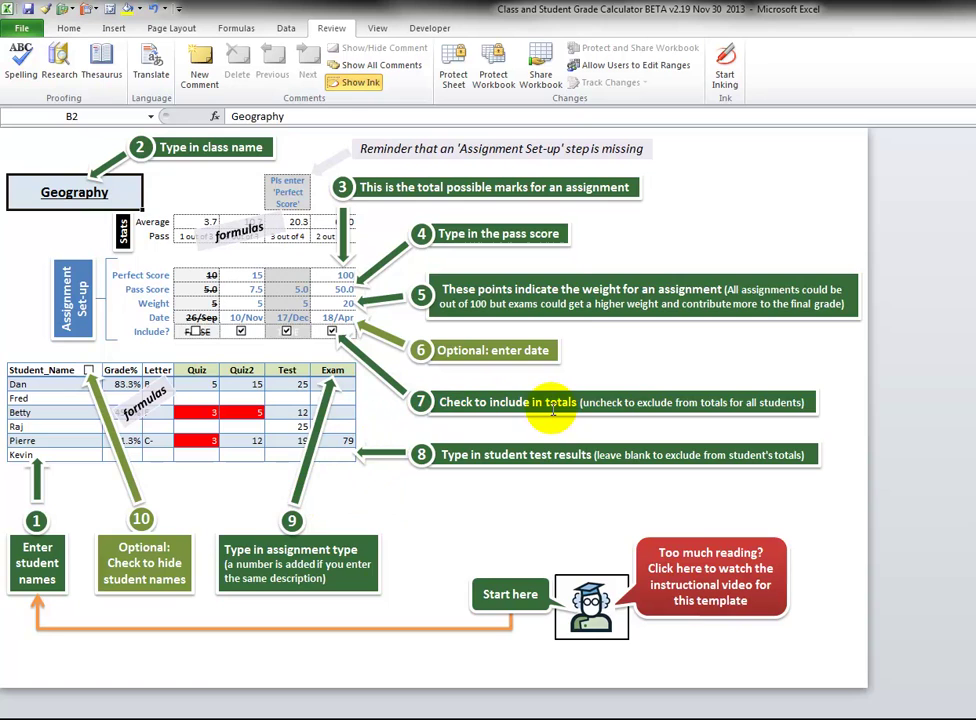
Back on Math, tick Input1's Include? box, toggling it off and on again.
{"action": "key", "text": "ctrl+Page_Up"}
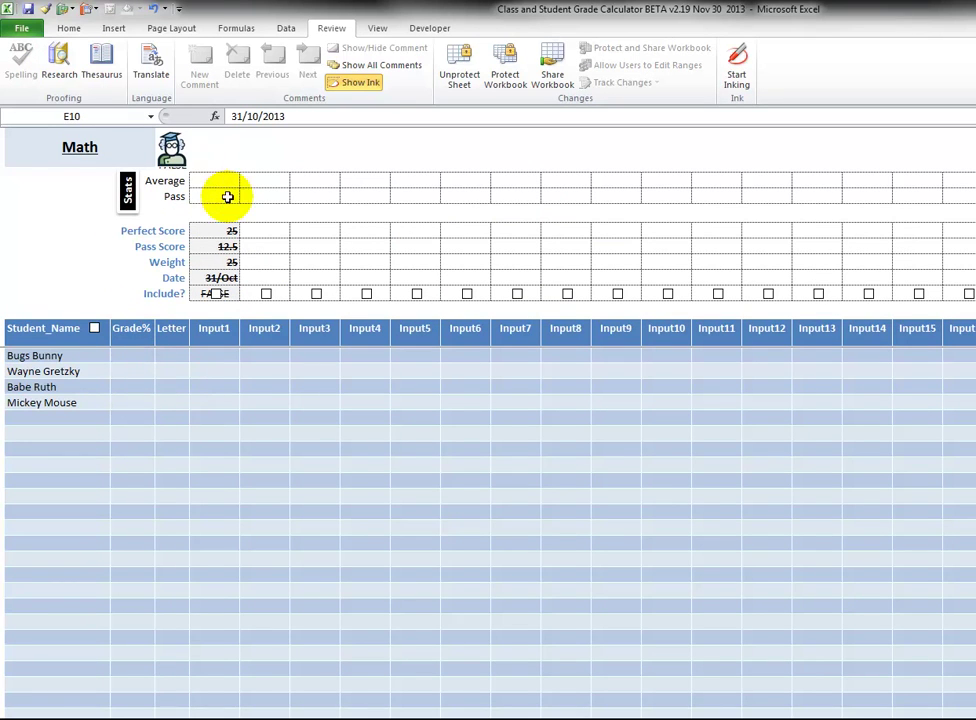
{"action": "left_click", "coordinate": [216, 294]}
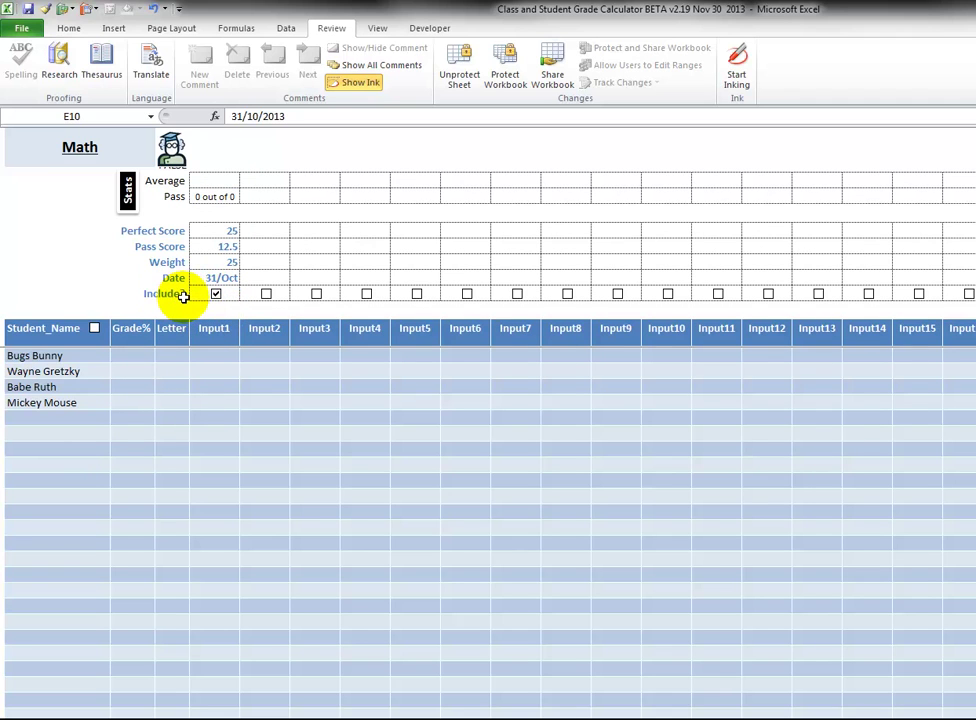
{"action": "left_click", "coordinate": [216, 294]}
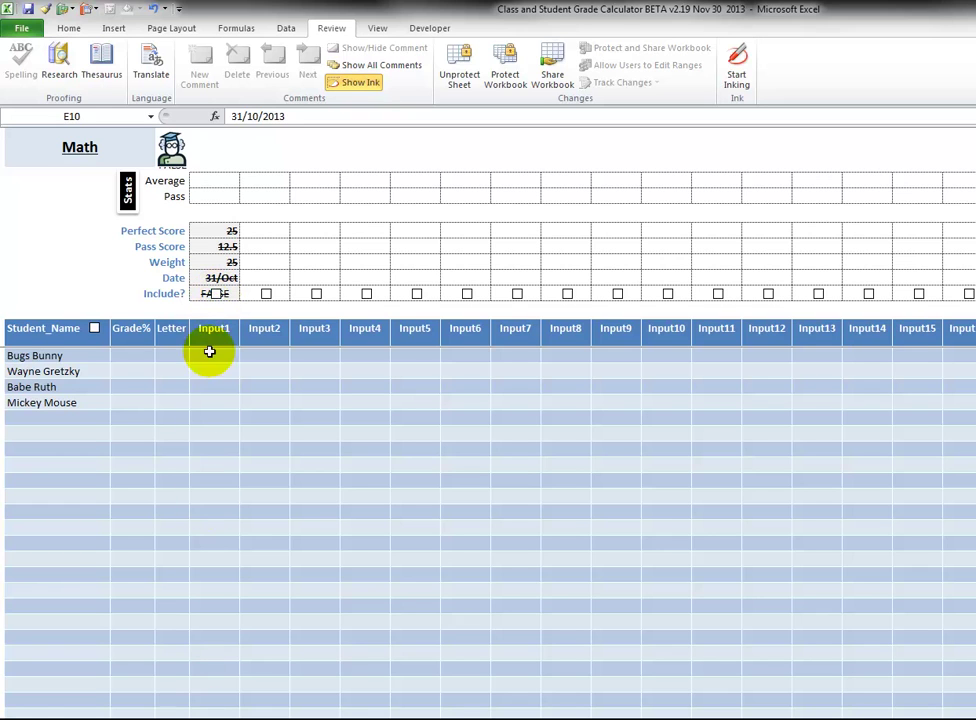
{"action": "left_click", "coordinate": [216, 295]}
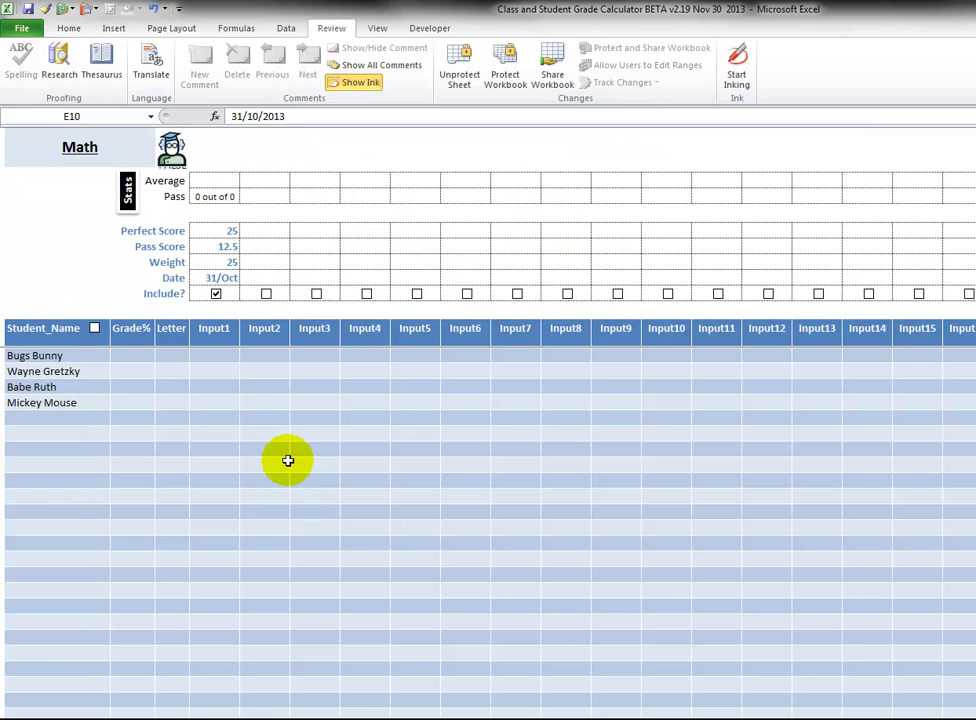
Enter Input1 scores 25, 20, 10 and 18 for the four students.
{"action": "left_click", "coordinate": [229, 362]}
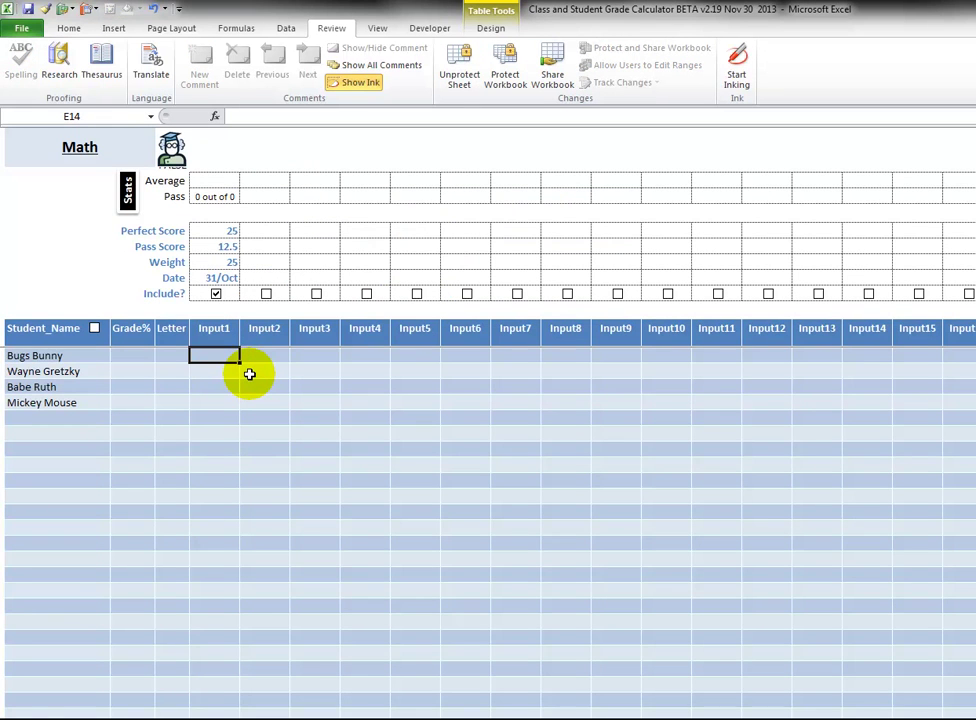
{"action": "type", "text": "25"}
{"action": "key", "text": "Return"}
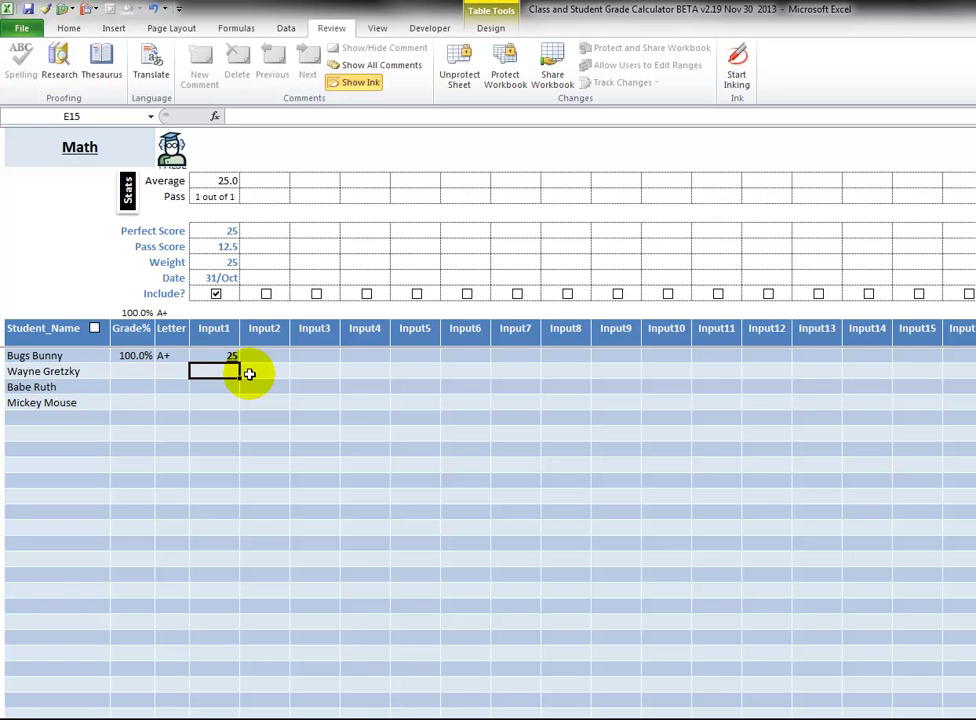
{"action": "type", "text": "20"}
{"action": "key", "text": "Return"}
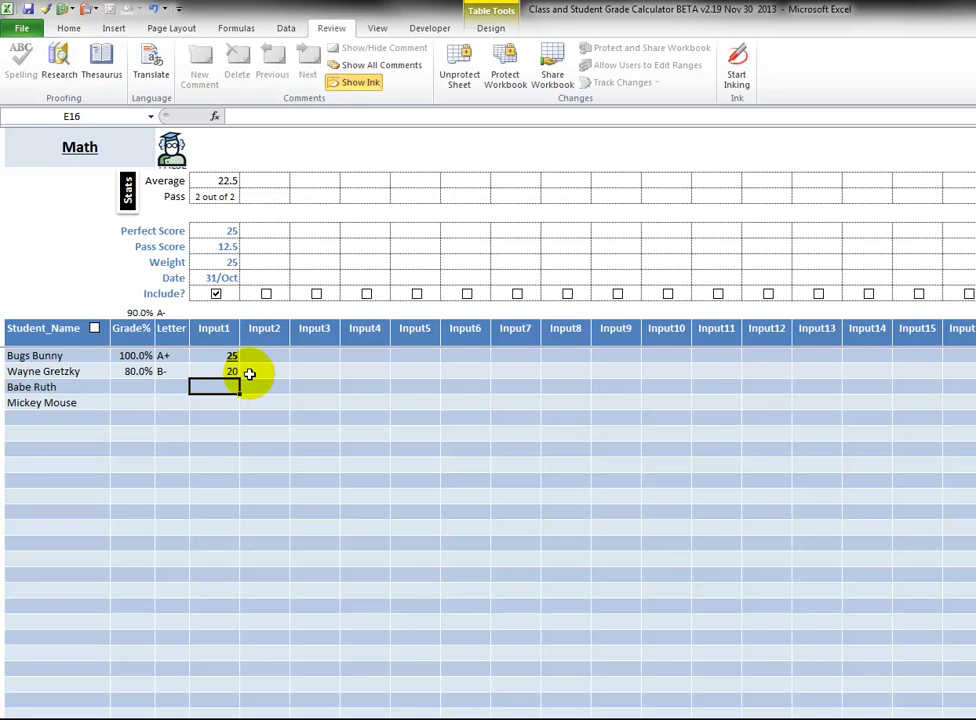
{"action": "type", "text": "10"}
{"action": "key", "text": "Return"}
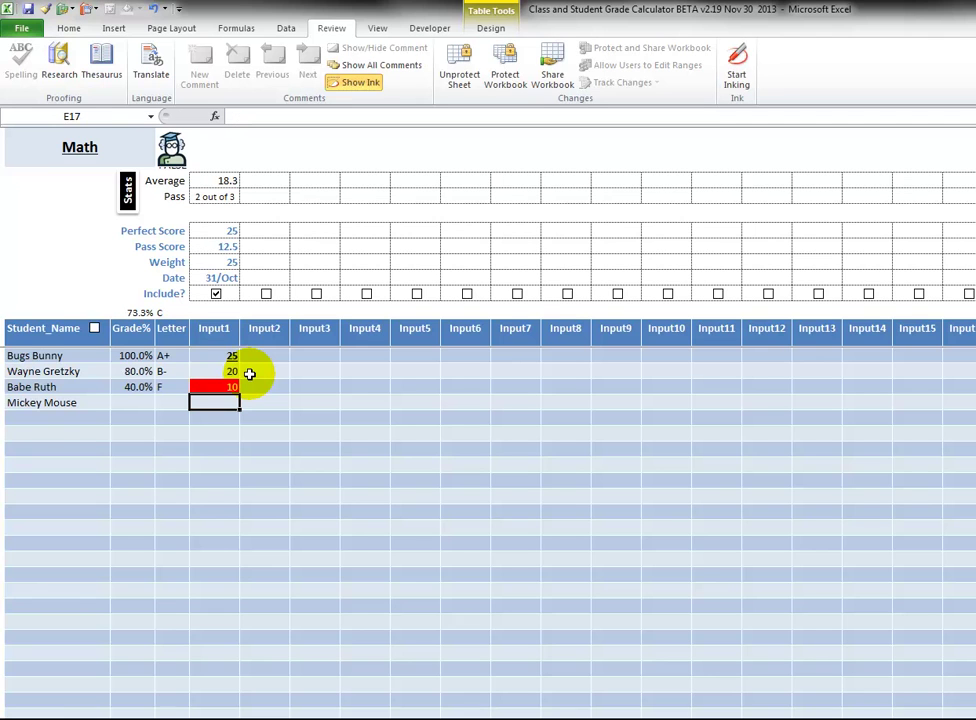
{"action": "type", "text": "18"}
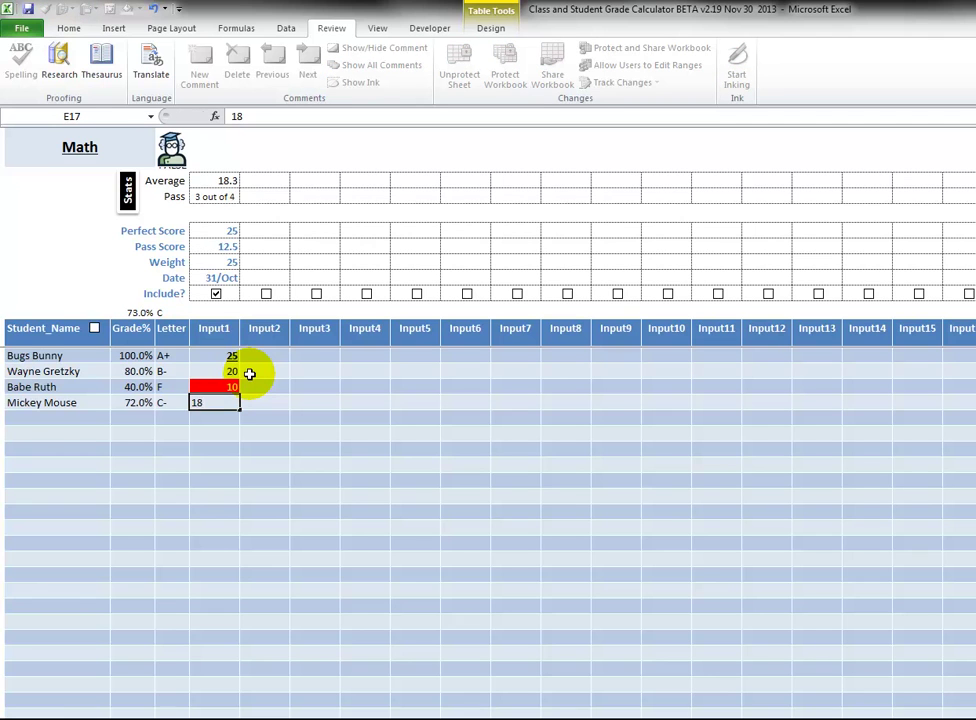
{"action": "key", "text": "Return"}
Compare the failing score 10 with the pass score 12.5 and perfect score 25.
{"action": "left_click", "coordinate": [224, 386]}
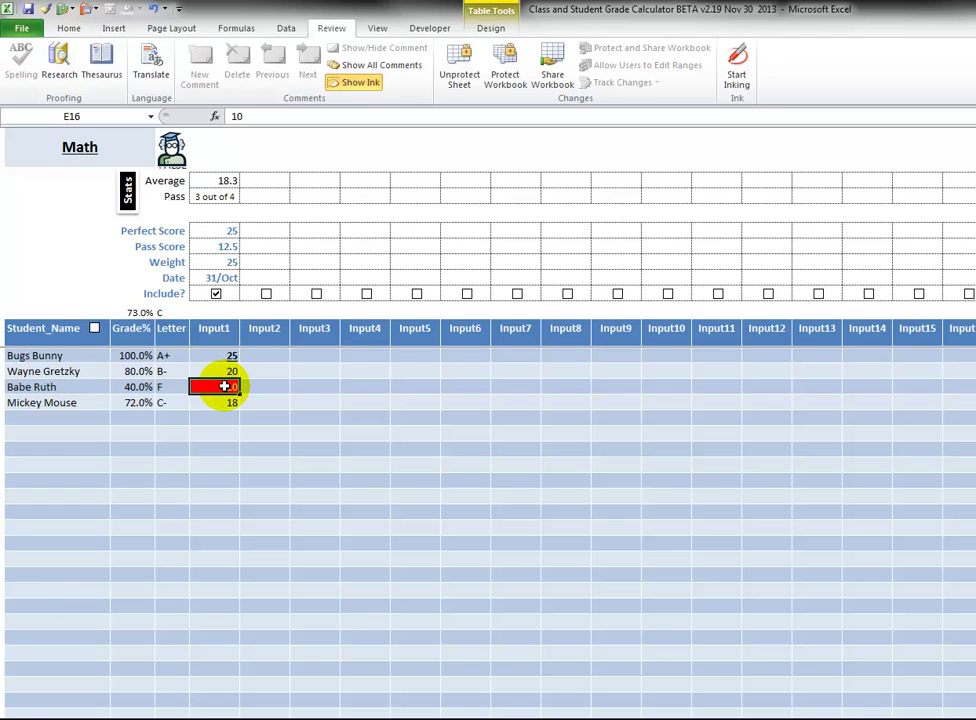
{"action": "left_click", "coordinate": [219, 246]}
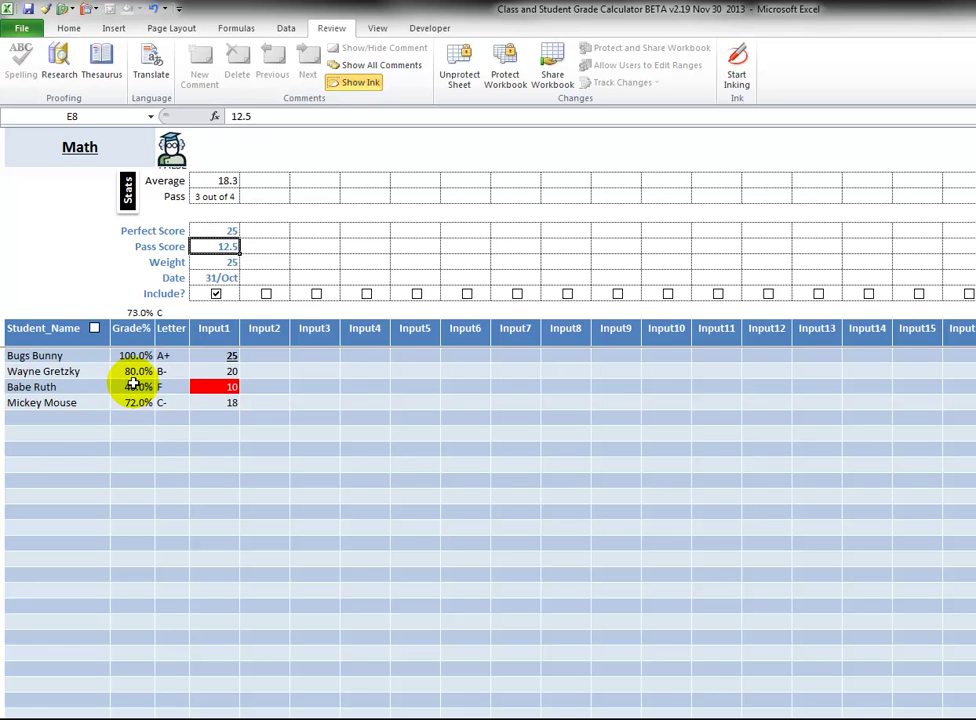
{"action": "left_click", "coordinate": [214, 231]}
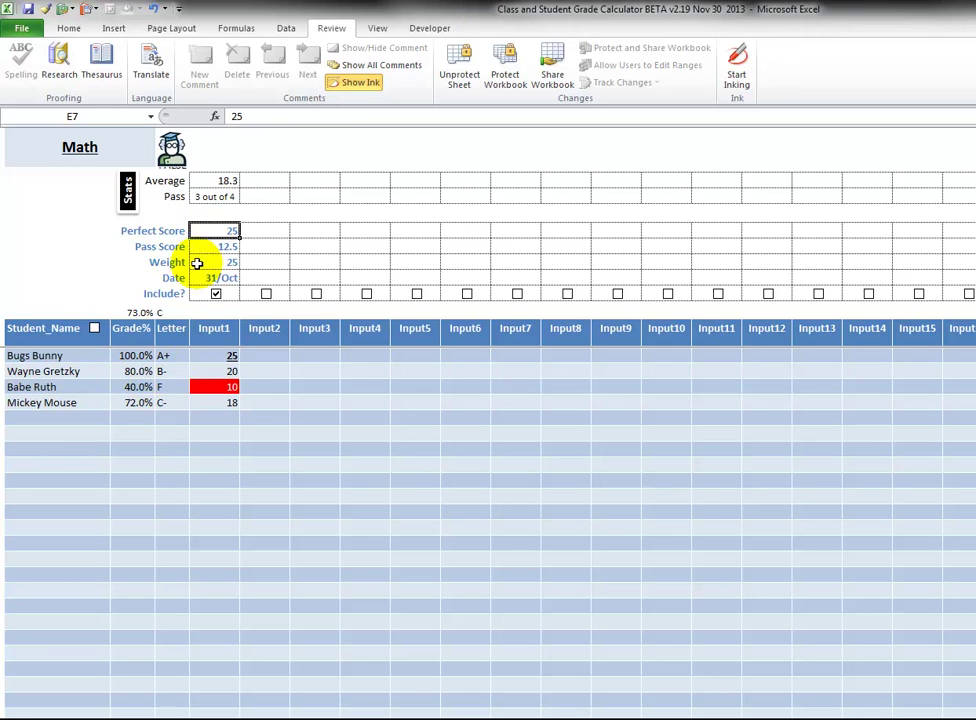
{"action": "left_click", "coordinate": [208, 371]}
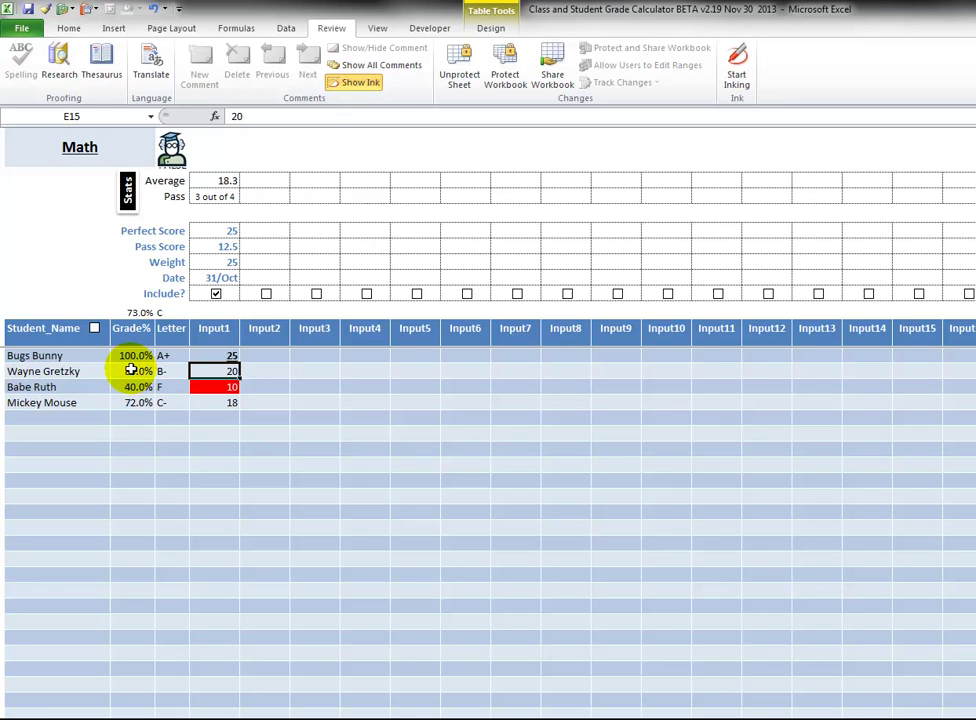
{"action": "left_click", "coordinate": [201, 386]}
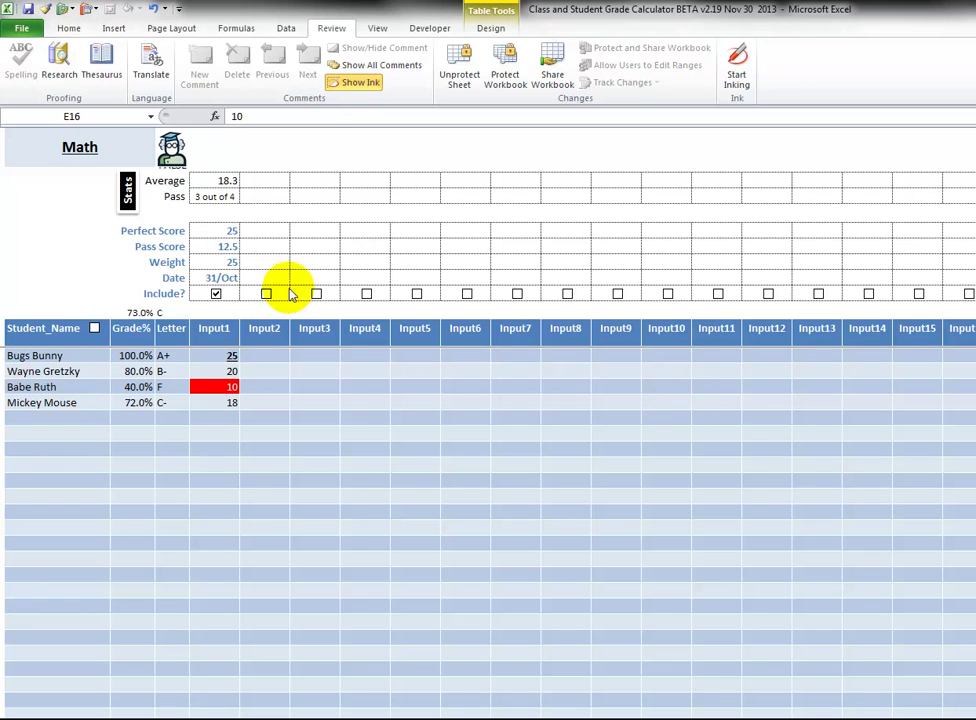
Give Input2 a perfect score of 50 and a weight of 50.
{"action": "left_click", "coordinate": [275, 230]}
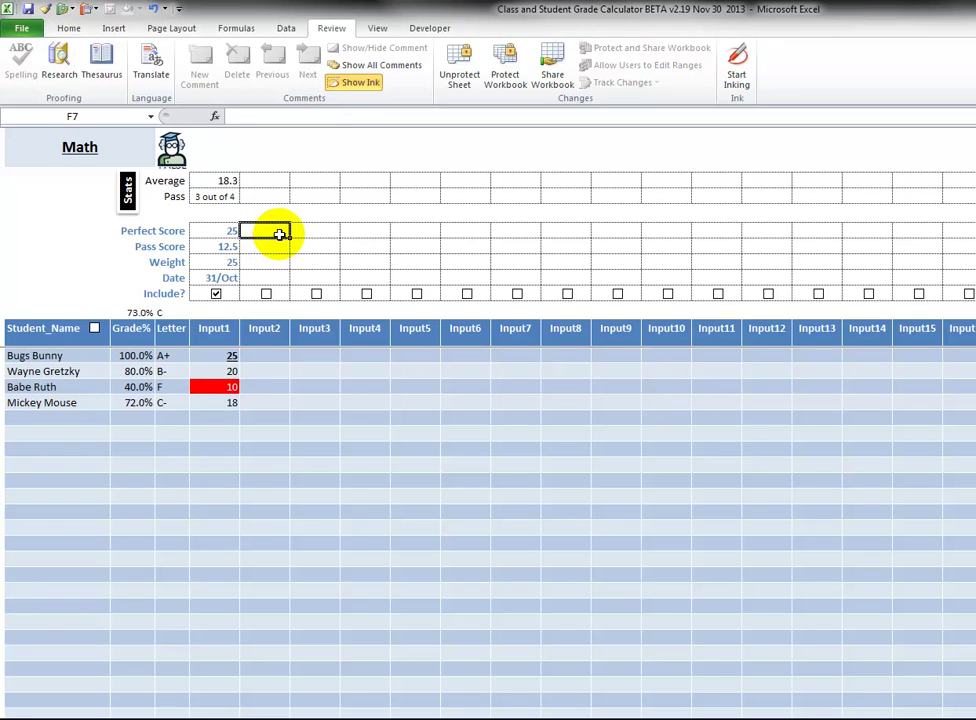
{"action": "type", "text": "50"}
{"action": "key", "text": "Return"}
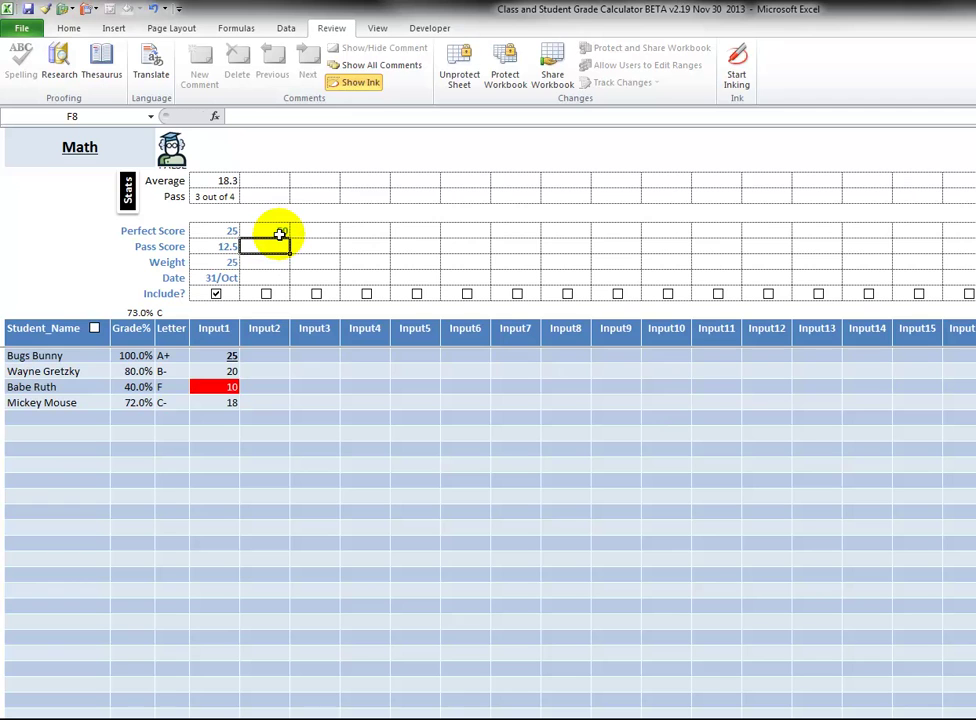
{"action": "key", "text": "Right"}
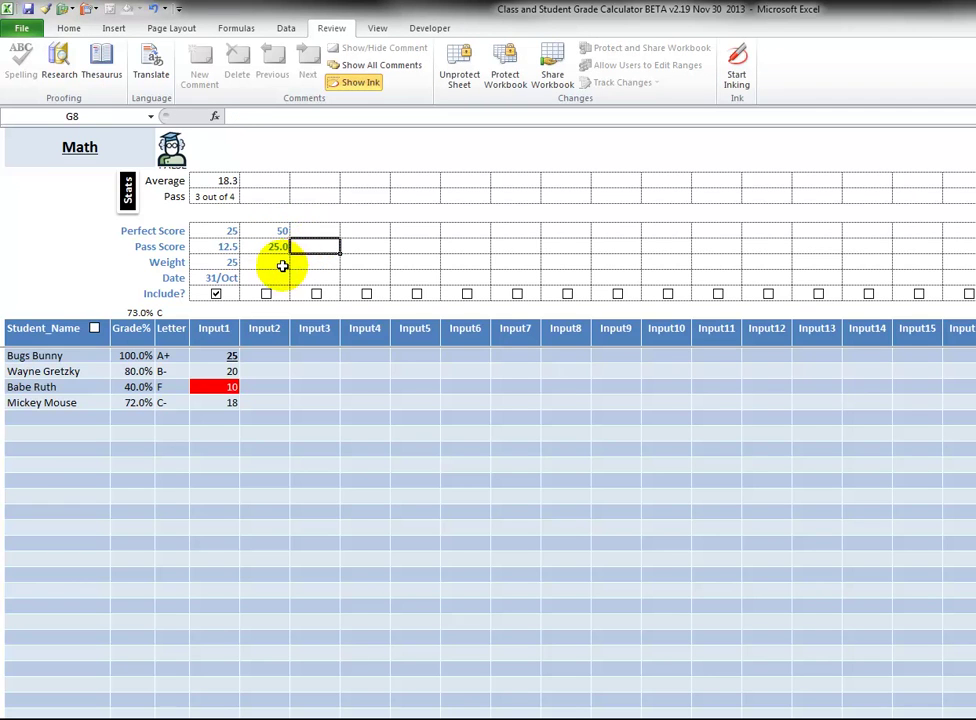
{"action": "left_click", "coordinate": [280, 264]}
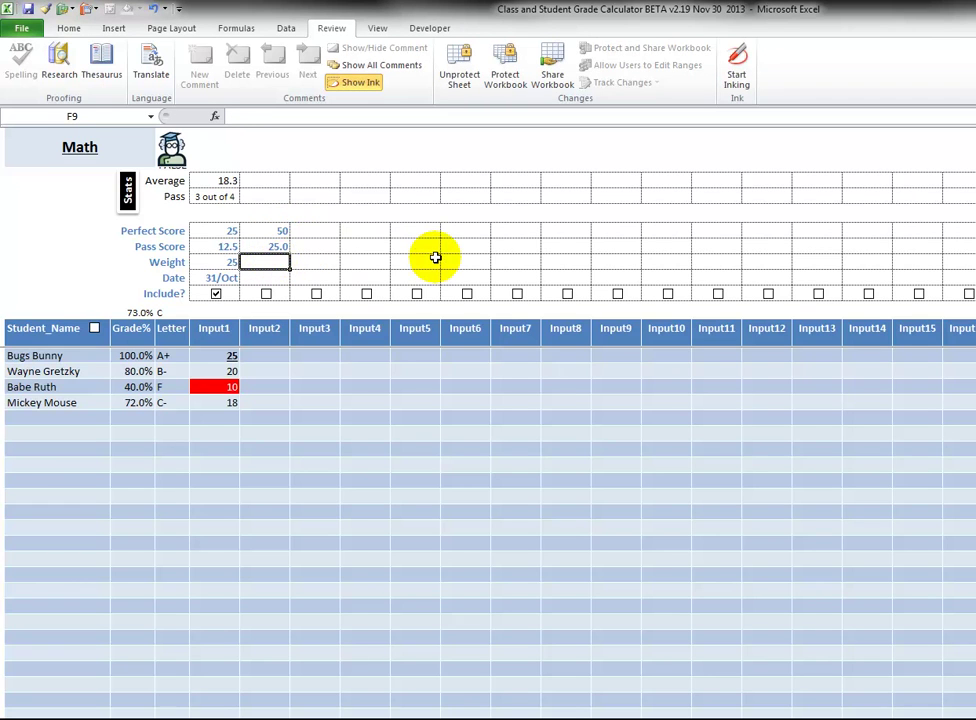
{"action": "type", "text": "50"}
{"action": "key", "text": "Tab"}
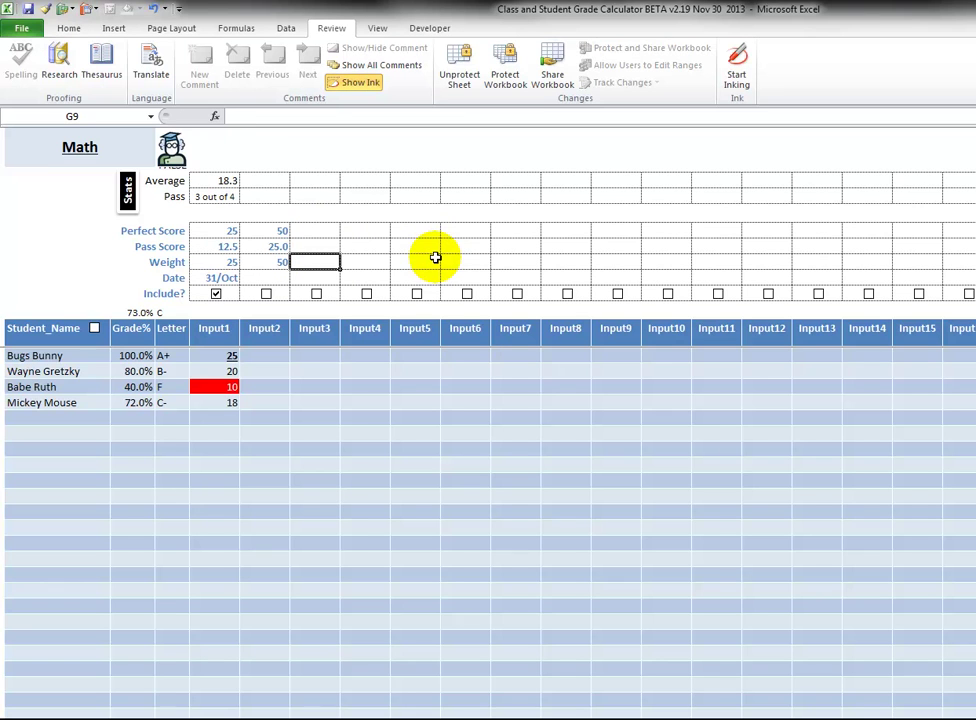
Stamp Input2 with today's date and tick its Include? box.
{"action": "key", "text": "Return"}
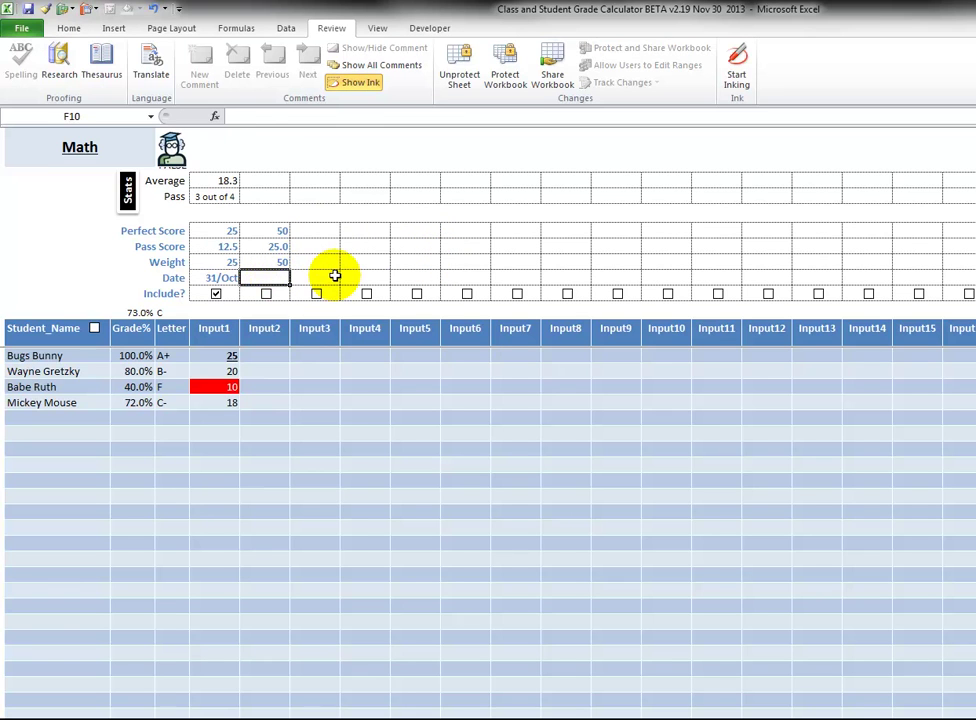
{"action": "key", "text": "ctrl+semicolon"}
{"action": "key", "text": "Tab"}
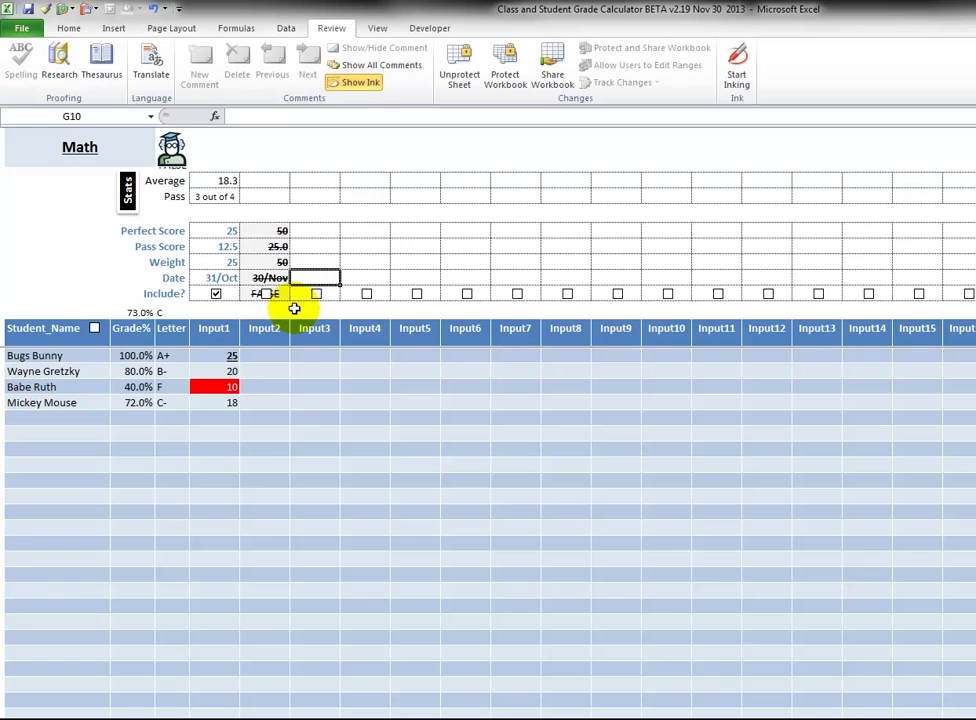
{"action": "left_click", "coordinate": [266, 294]}
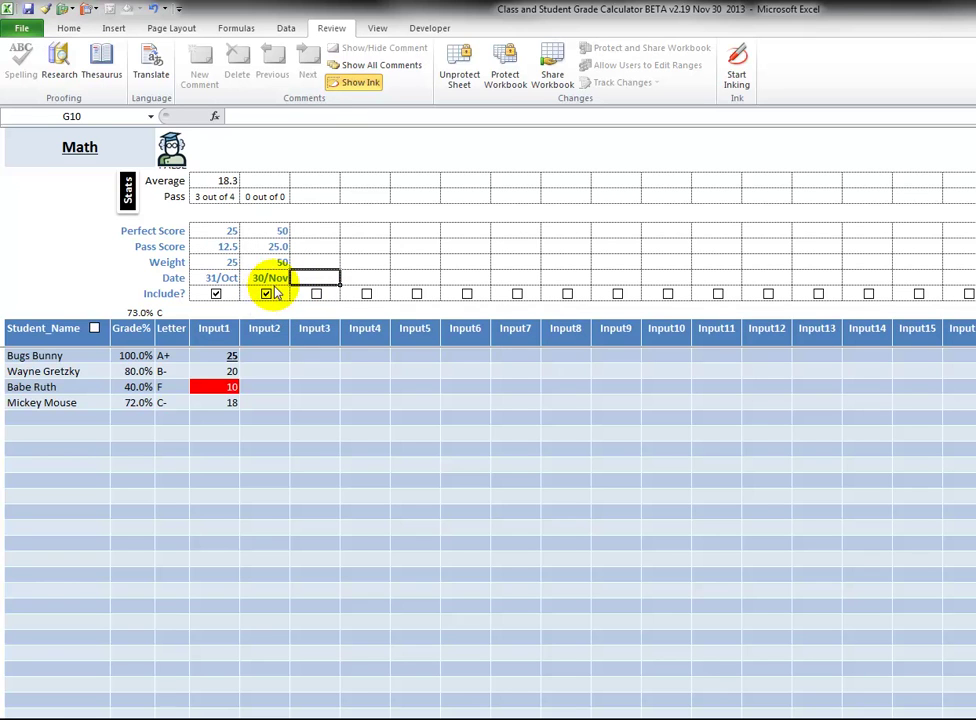
{"action": "left_click", "coordinate": [270, 357]}
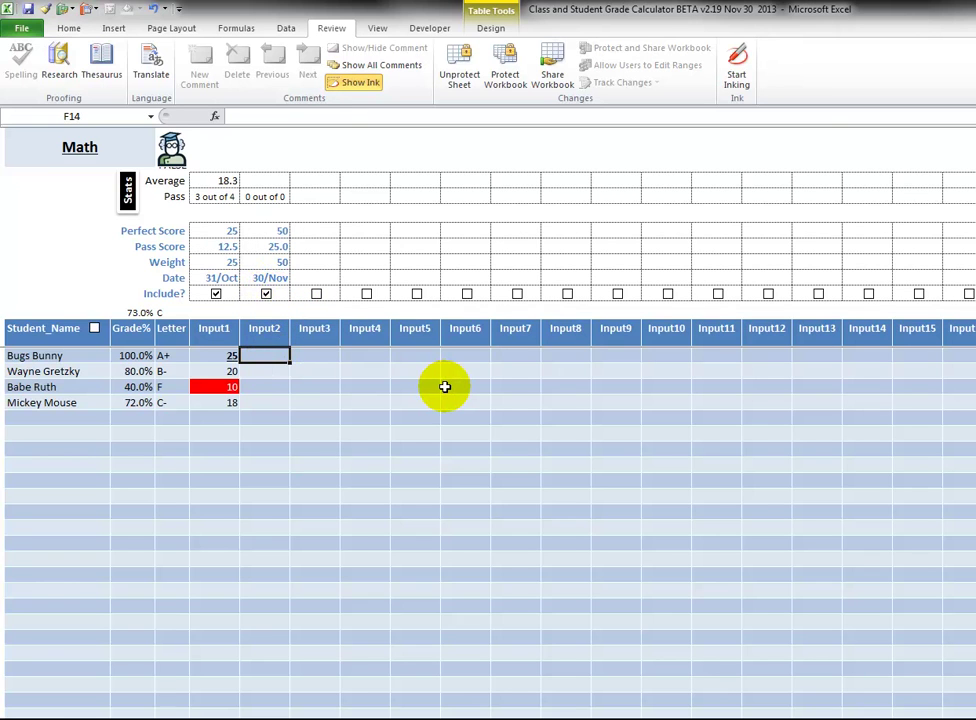
Enter Input2 scores 50 and 42 for the first two students.
{"action": "type", "text": "2"}
{"action": "key", "text": "Escape"}
{"action": "type", "text": "50"}
{"action": "key", "text": "Return"}
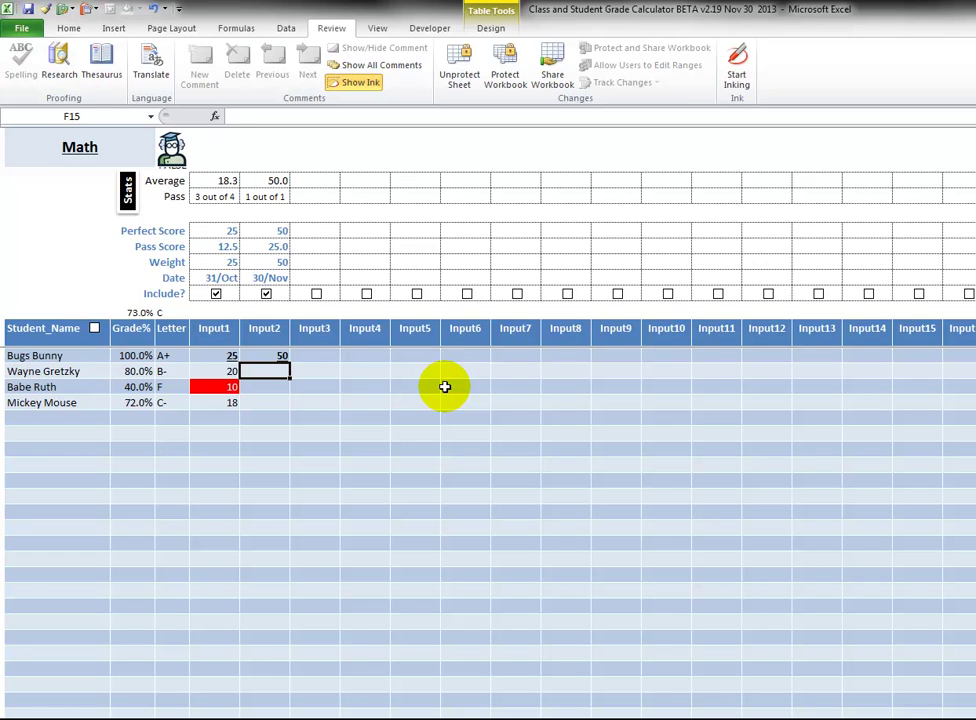
{"action": "type", "text": "42"}
{"action": "key", "text": "Return"}
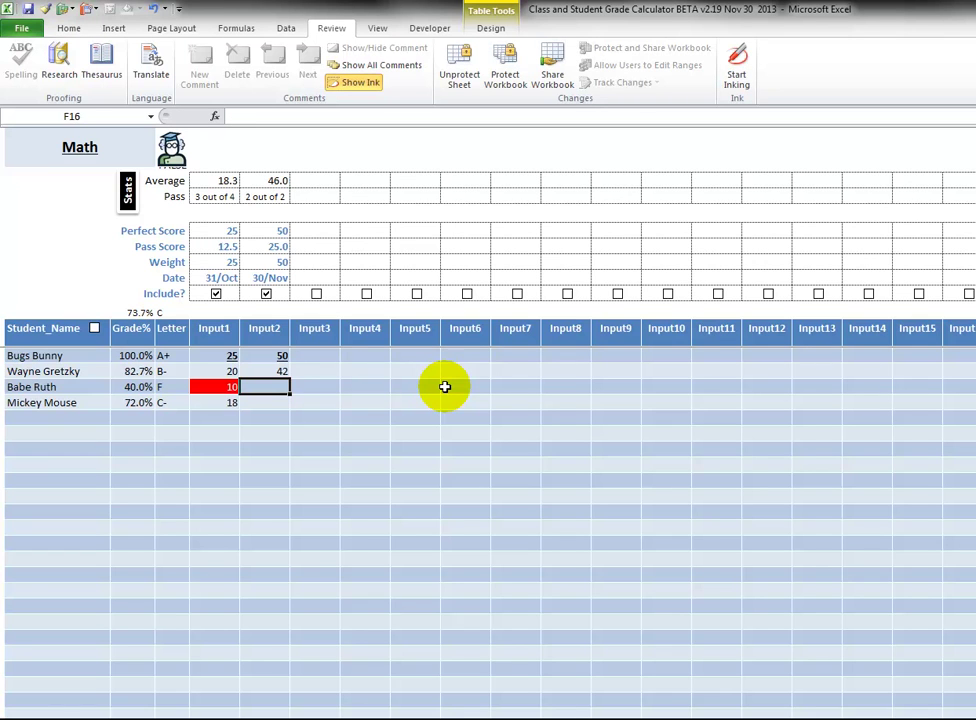
Enter Input2 scores 20 and 39 for the remaining two students.
{"action": "left_click", "coordinate": [74, 373]}
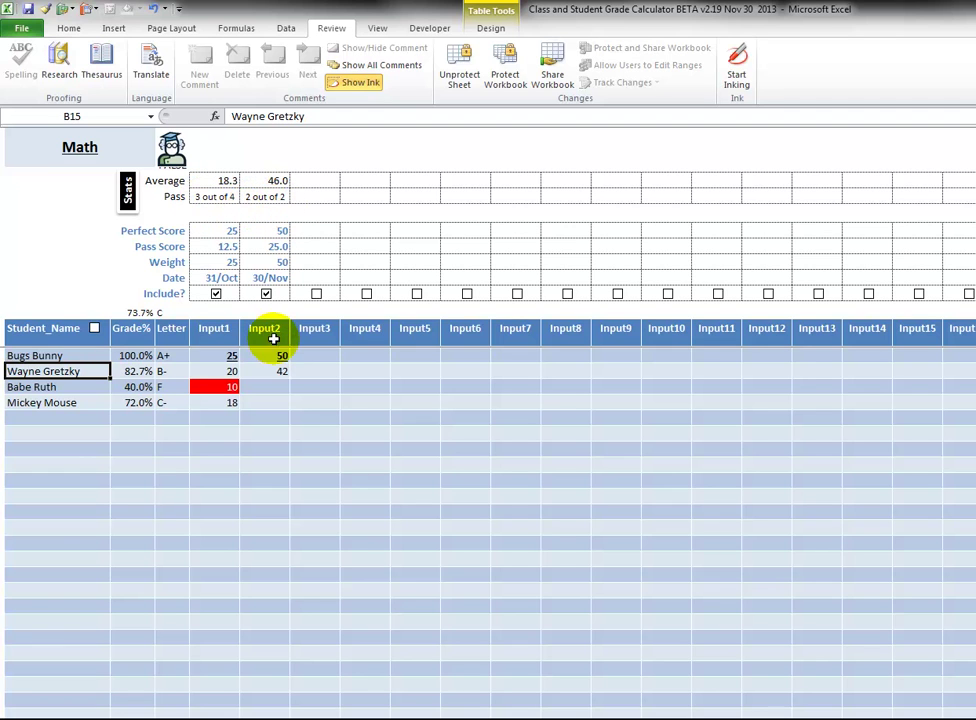
{"action": "left_click", "coordinate": [280, 386]}
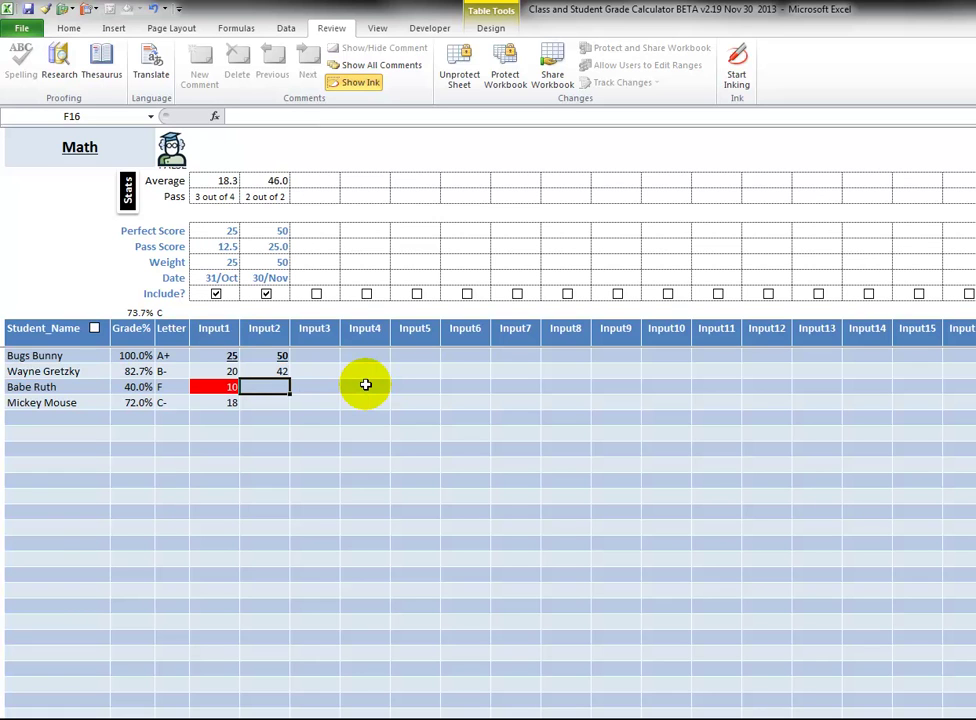
{"action": "type", "text": "20"}
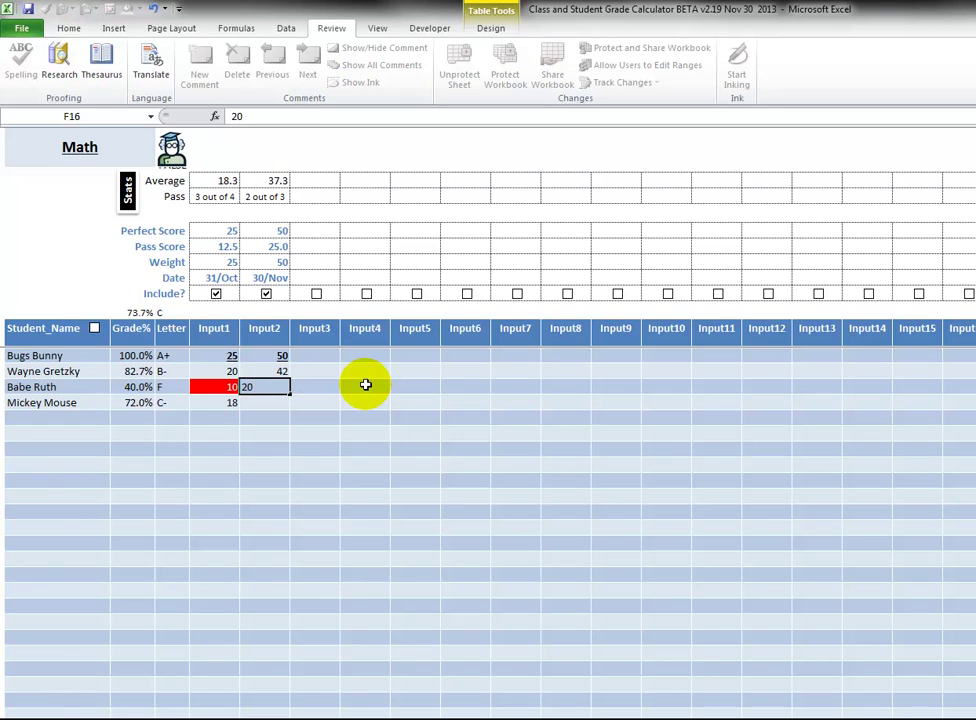
{"action": "key", "text": "Return"}
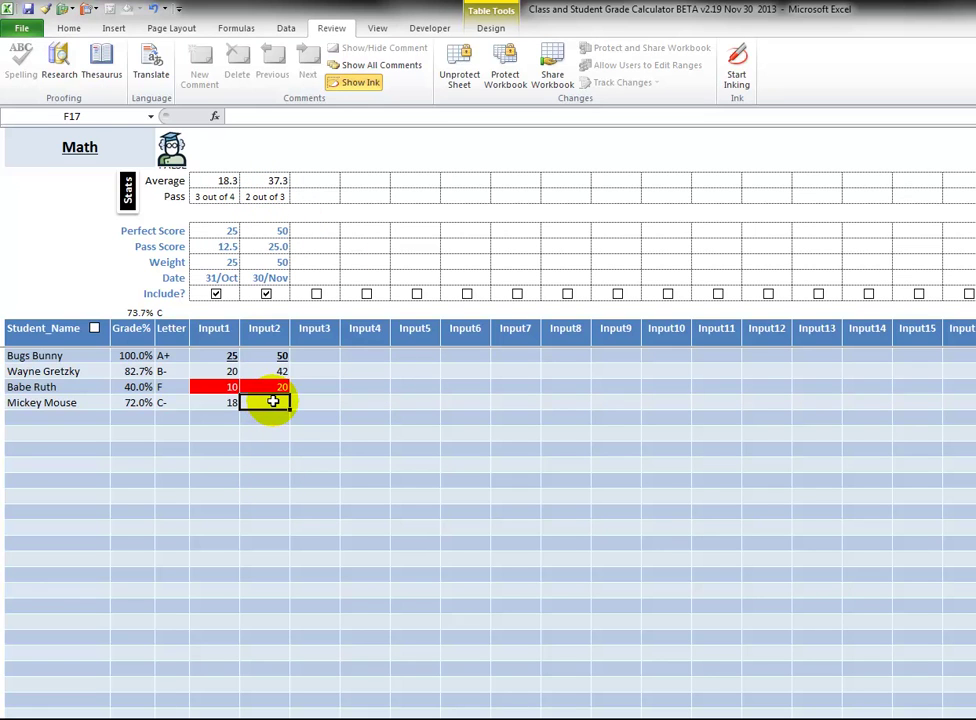
{"action": "type", "text": "39"}
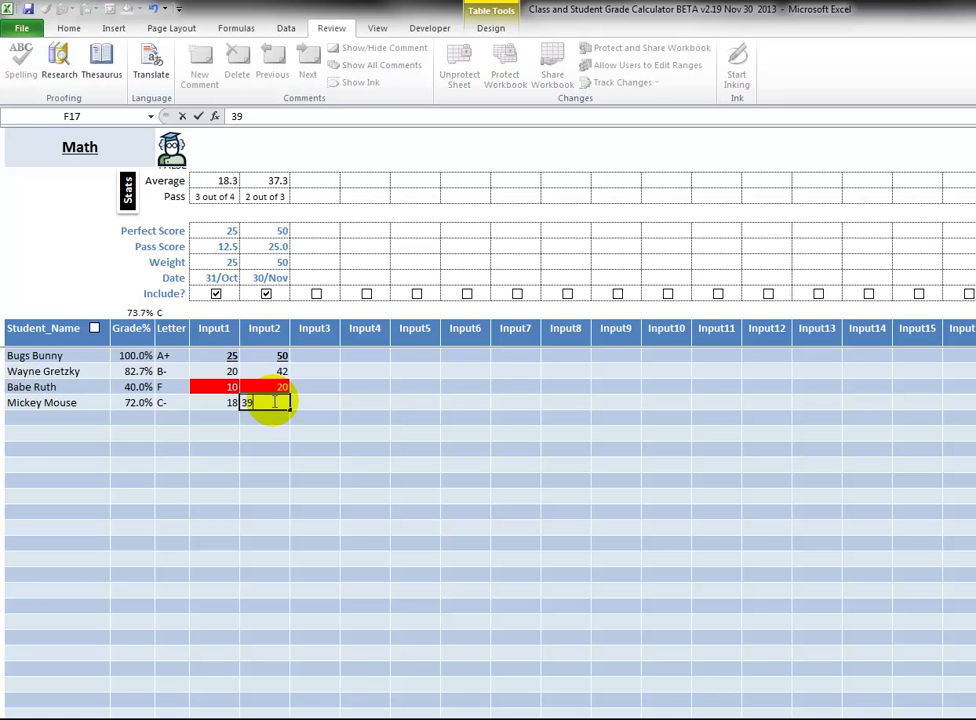
{"action": "key", "text": "Return"}
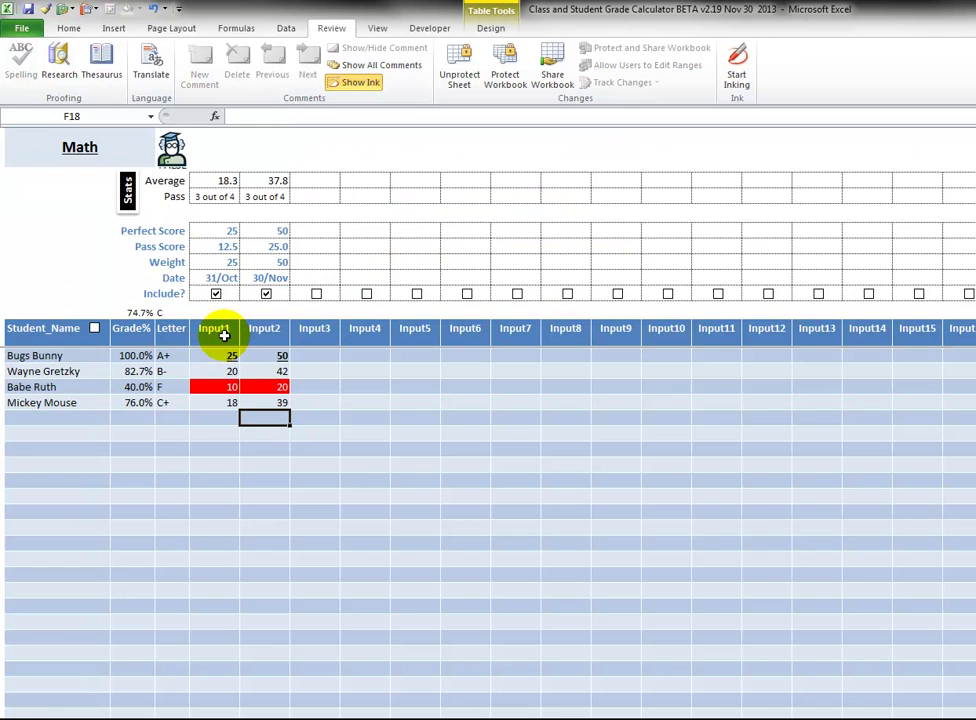
Type Quiz, Quiz2 and Test over the Input1, Input2 and Input3 headers.
{"action": "left_click", "coordinate": [222, 333]}
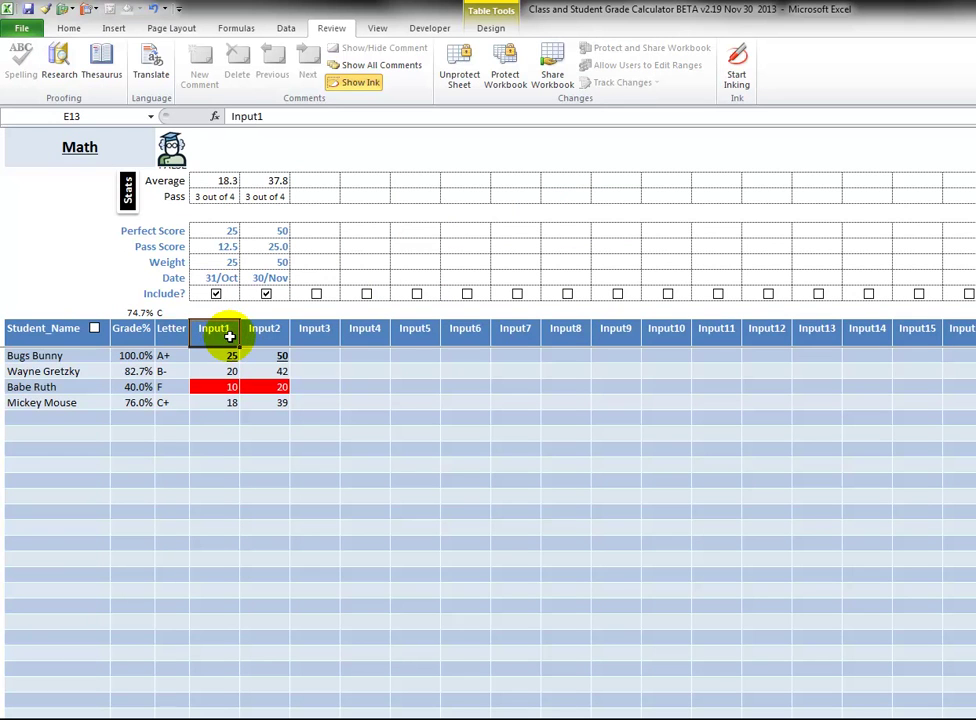
{"action": "type", "text": "Quiz"}
{"action": "key", "text": "Tab"}
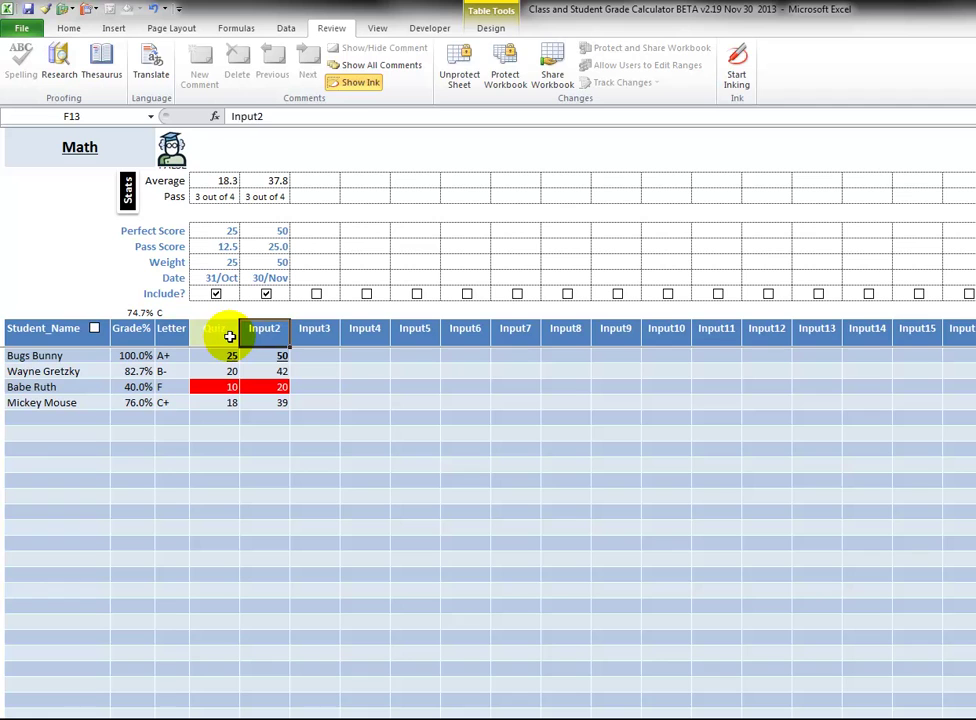
{"action": "type", "text": "Quiz"}
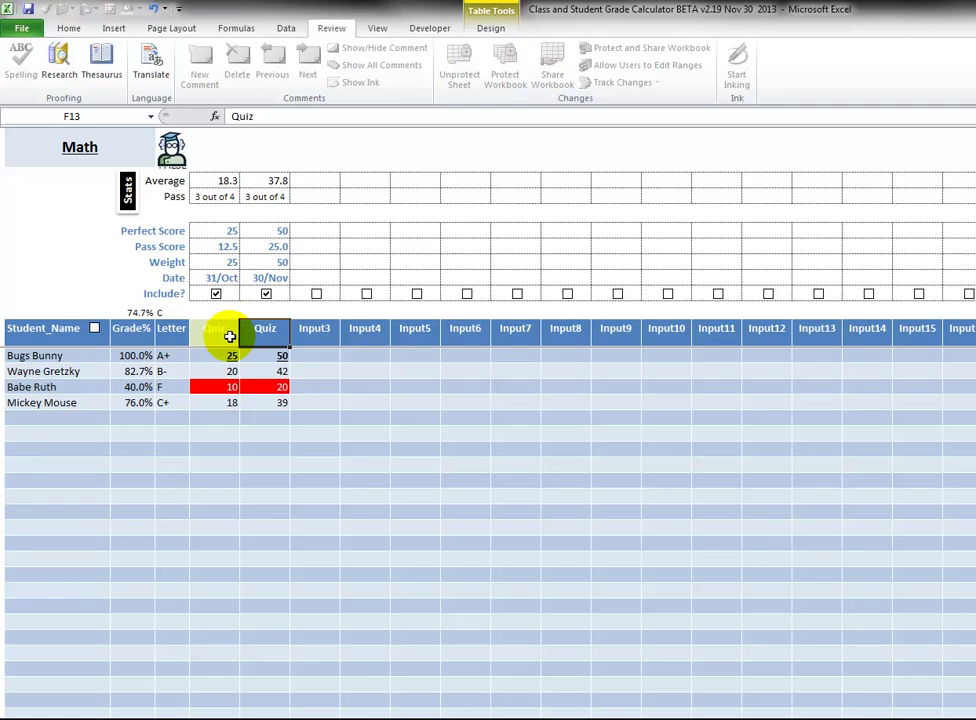
{"action": "type", "text": "2"}
{"action": "key", "text": "Return"}
{"action": "left_click", "coordinate": [258, 332]}
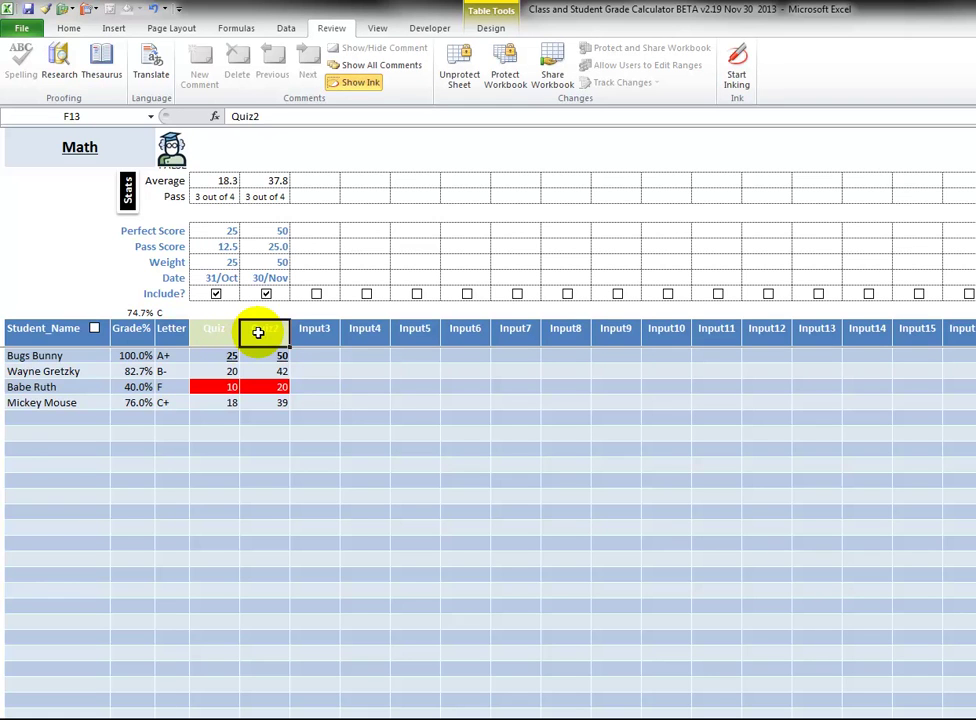
{"action": "left_click", "coordinate": [314, 330]}
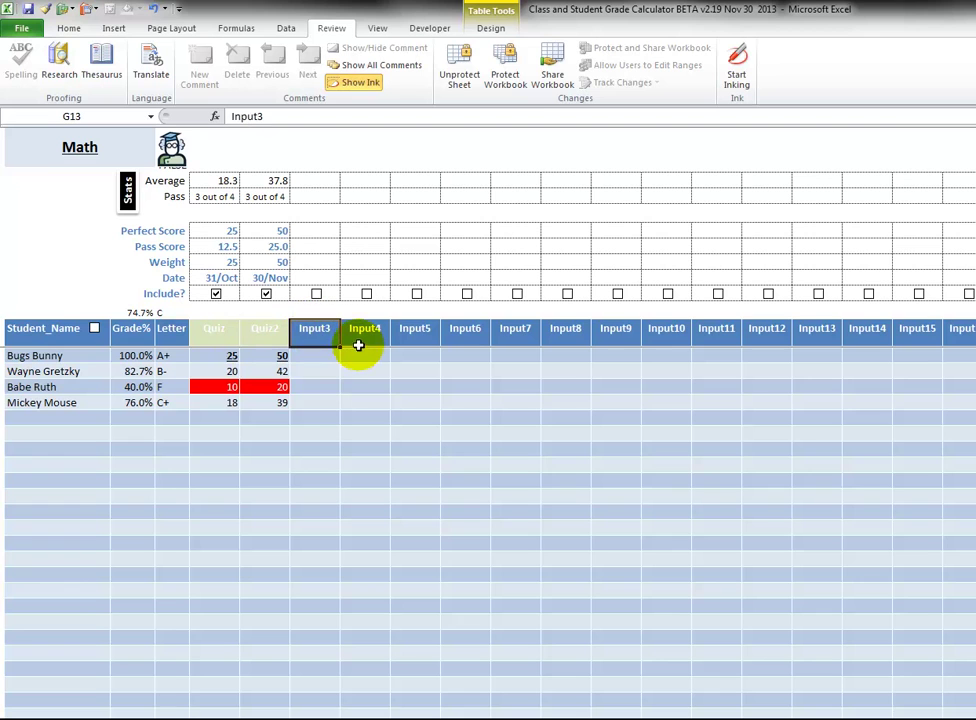
{"action": "type", "text": "Test"}
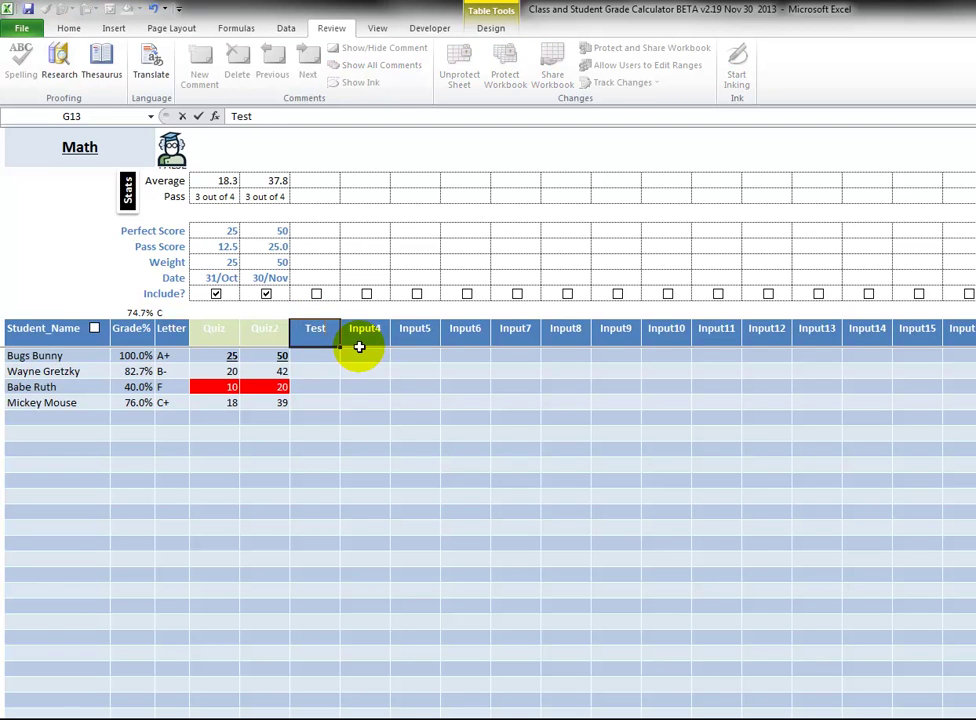
{"action": "key", "text": "Return"}
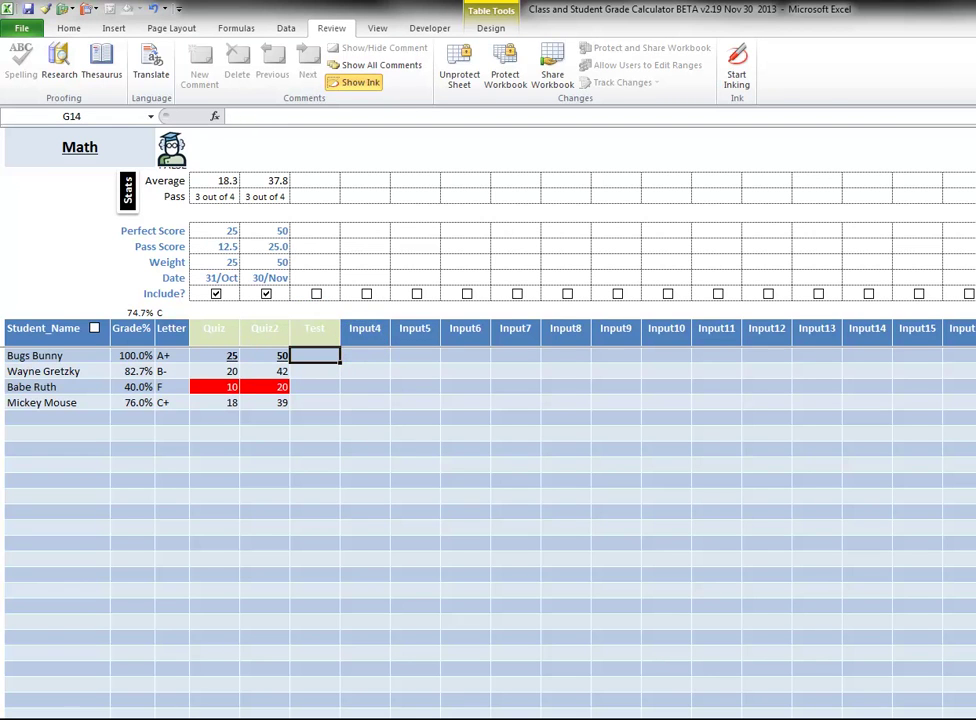
Bring up the formatting commands and select the Quiz, Quiz2 and Test header range.
{"action": "left_click", "coordinate": [68, 28]}
{"action": "left_click", "coordinate": [265, 418]}
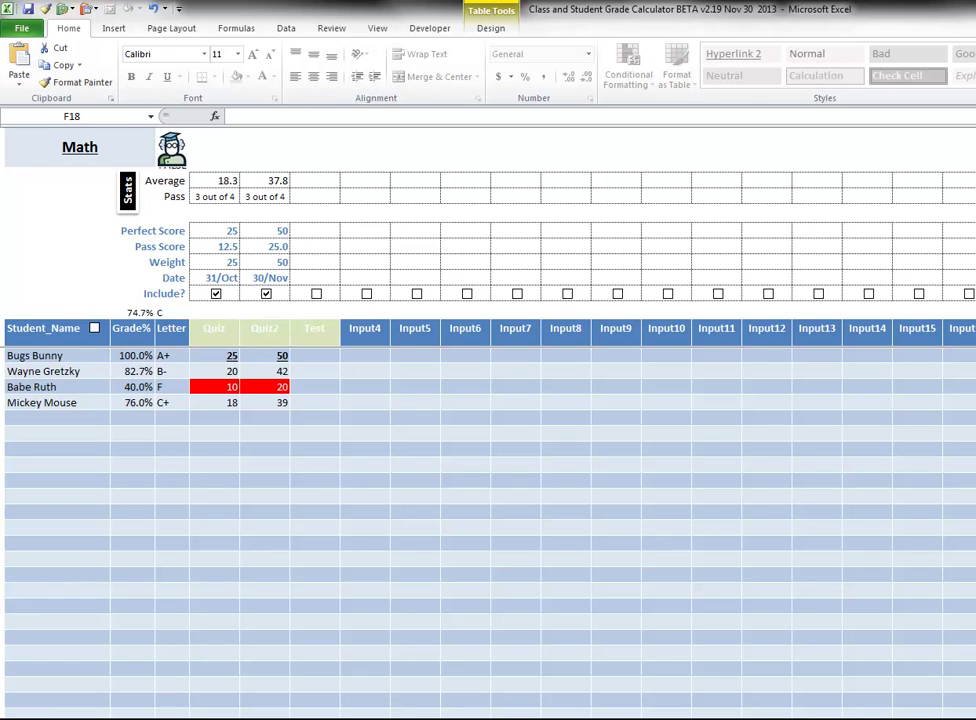
{"action": "left_click", "coordinate": [215, 330]}
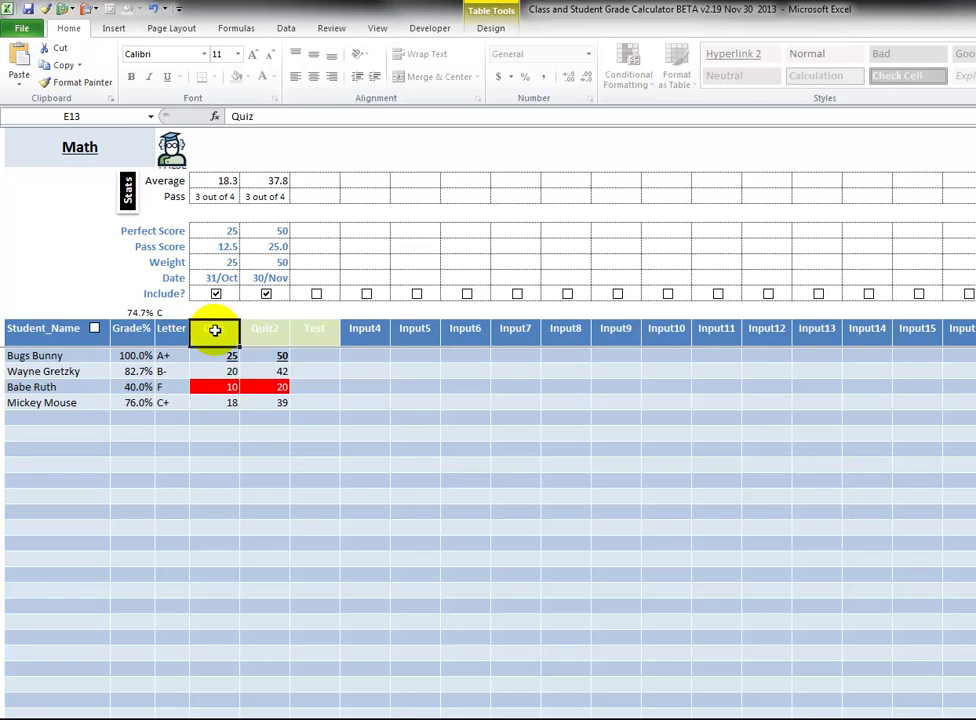
{"action": "left_click_drag", "start_coordinate": [215, 330], "coordinate": [331, 330]}
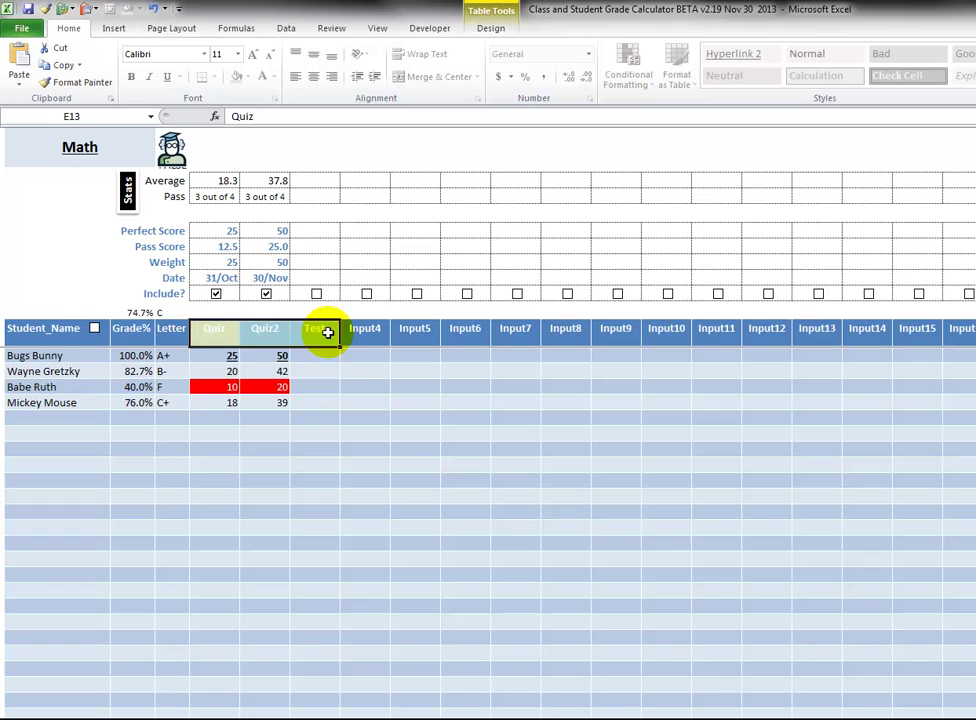
{"action": "left_click", "coordinate": [315, 373]}
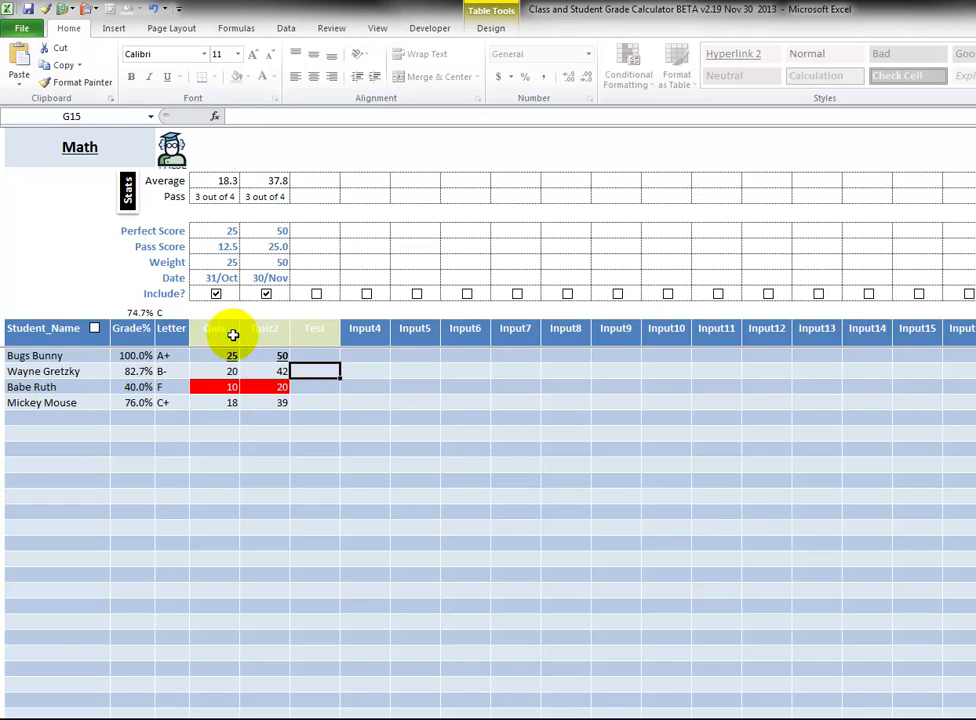
{"action": "left_click", "coordinate": [368, 332]}
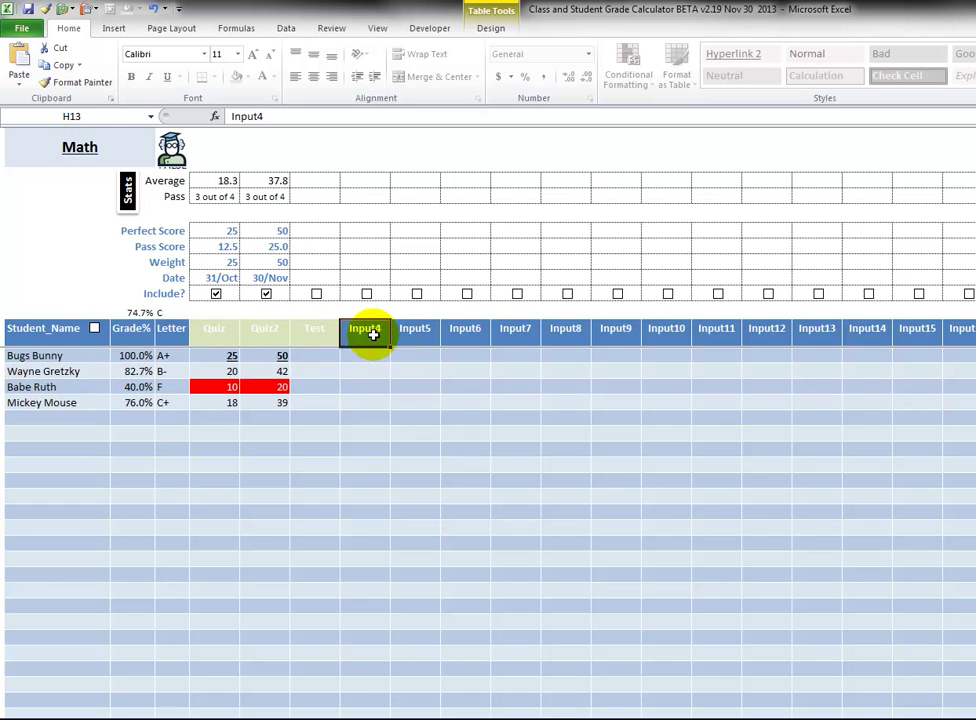
{"action": "left_click", "coordinate": [414, 333]}
{"action": "left_click", "coordinate": [468, 333]}
{"action": "left_click_drag", "start_coordinate": [230, 330], "coordinate": [311, 332]}
{"action": "left_click", "coordinate": [311, 332]}
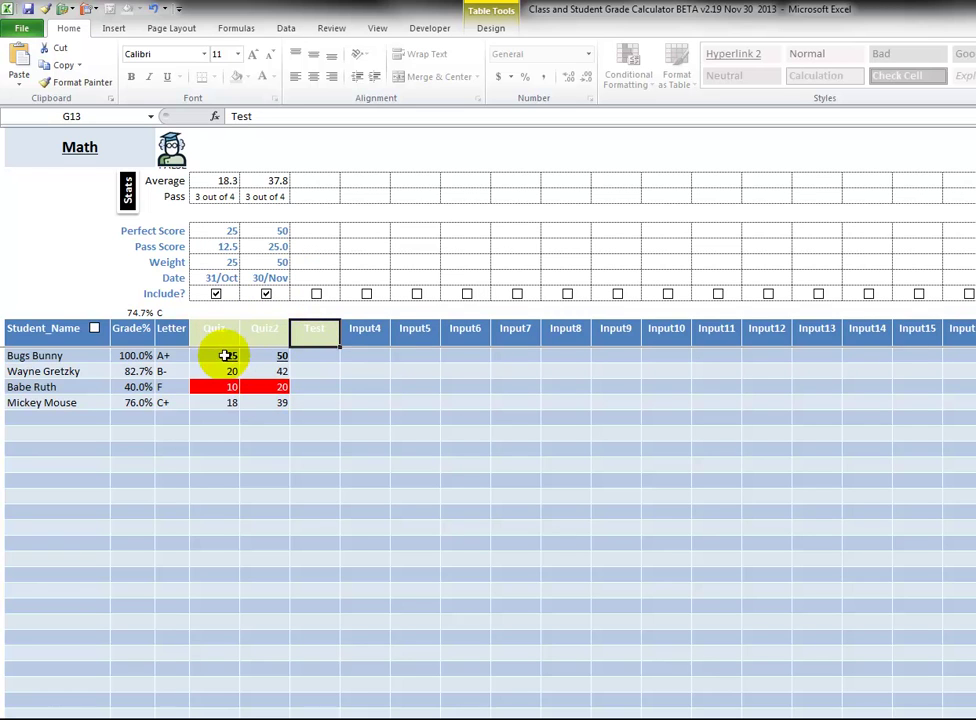
Clear all four students' existing Quiz and Quiz2 scores.
{"action": "left_click_drag", "start_coordinate": [224, 353], "coordinate": [251, 397]}
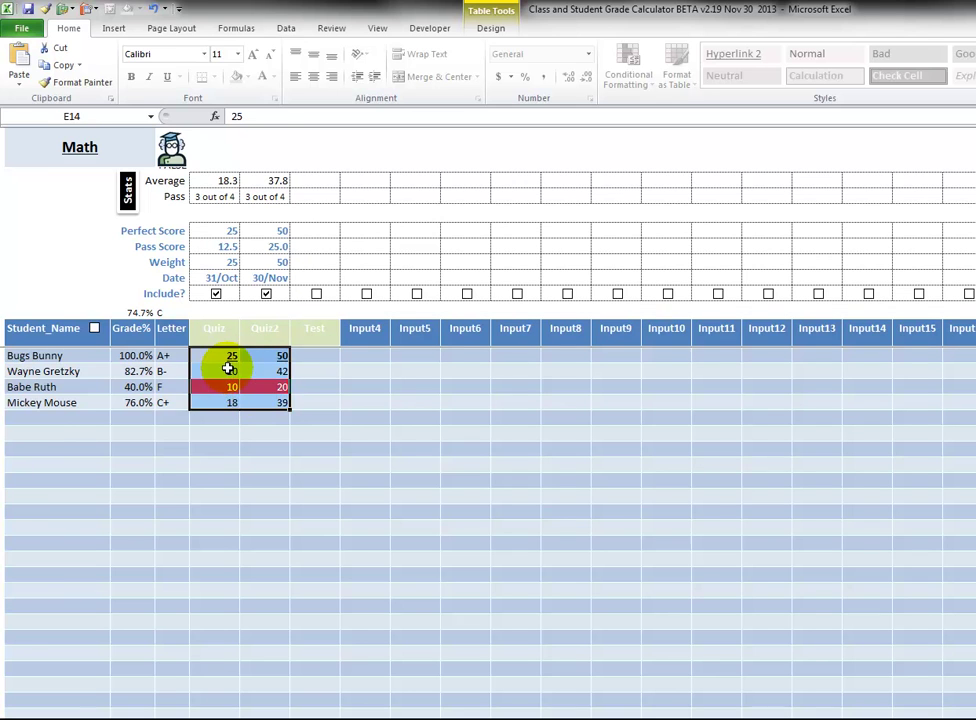
{"action": "right_click", "coordinate": [227, 368]}
{"action": "left_click", "coordinate": [190, 542]}
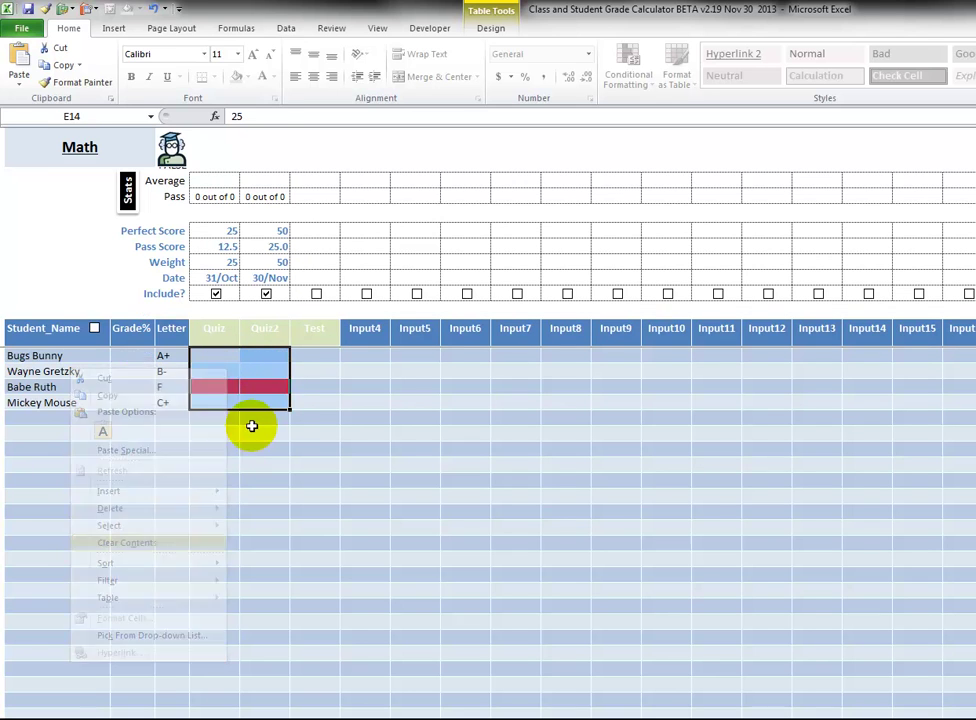
Enter a Quiz score of 25 for each of the four students.
{"action": "left_click", "coordinate": [215, 357]}
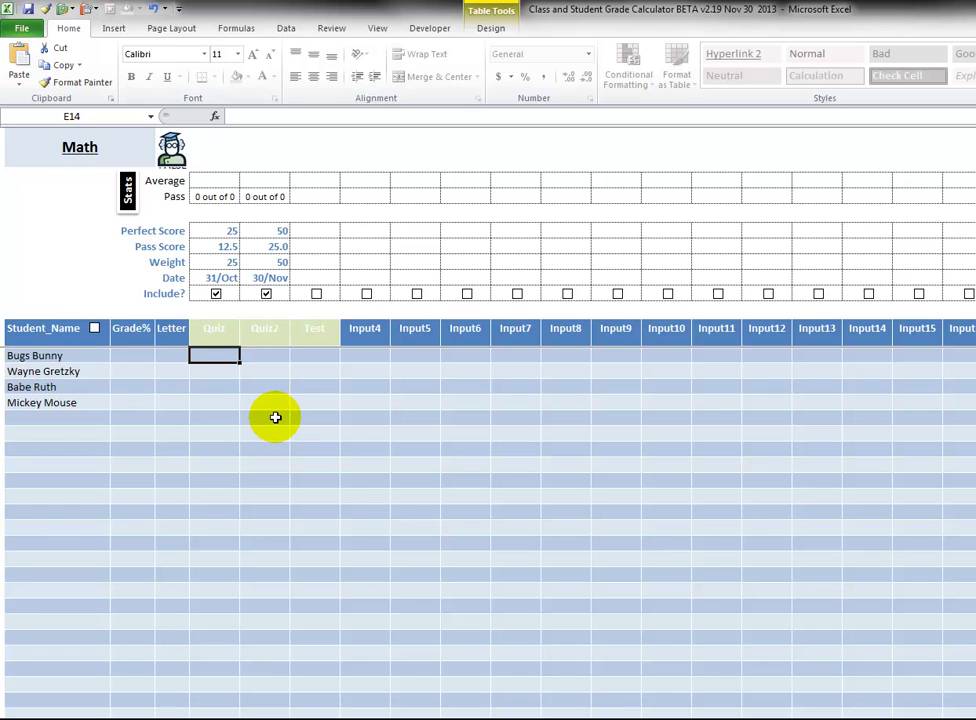
{"action": "type", "text": "25"}
{"action": "key", "text": "Return"}
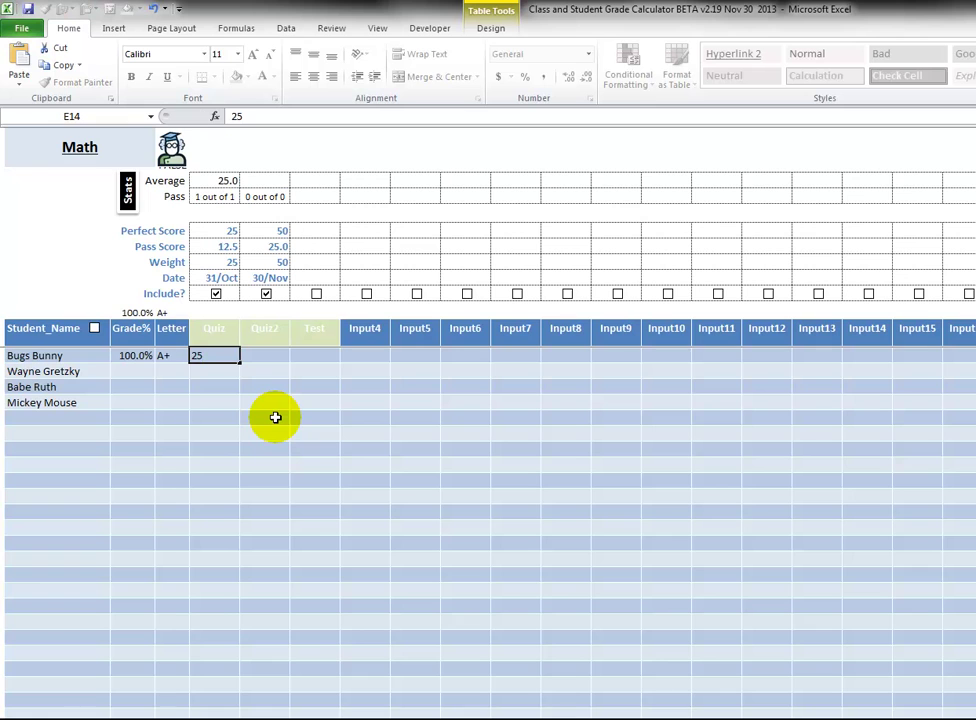
{"action": "type", "text": "25"}
{"action": "key", "text": "Return"}
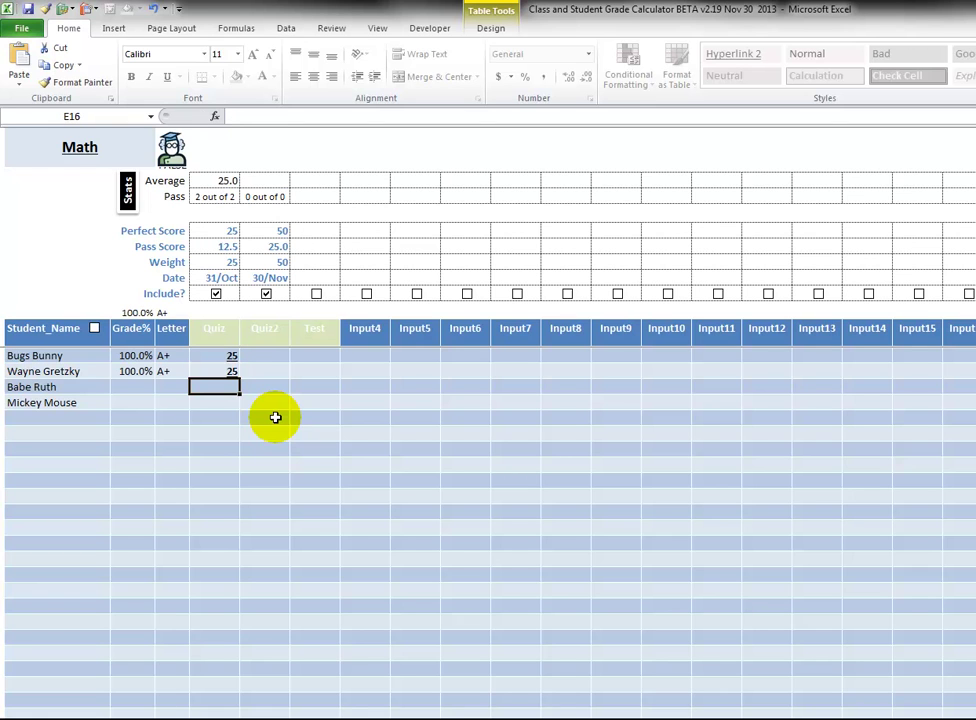
{"action": "type", "text": "25"}
{"action": "key", "text": "Return"}
{"action": "type", "text": "2"}
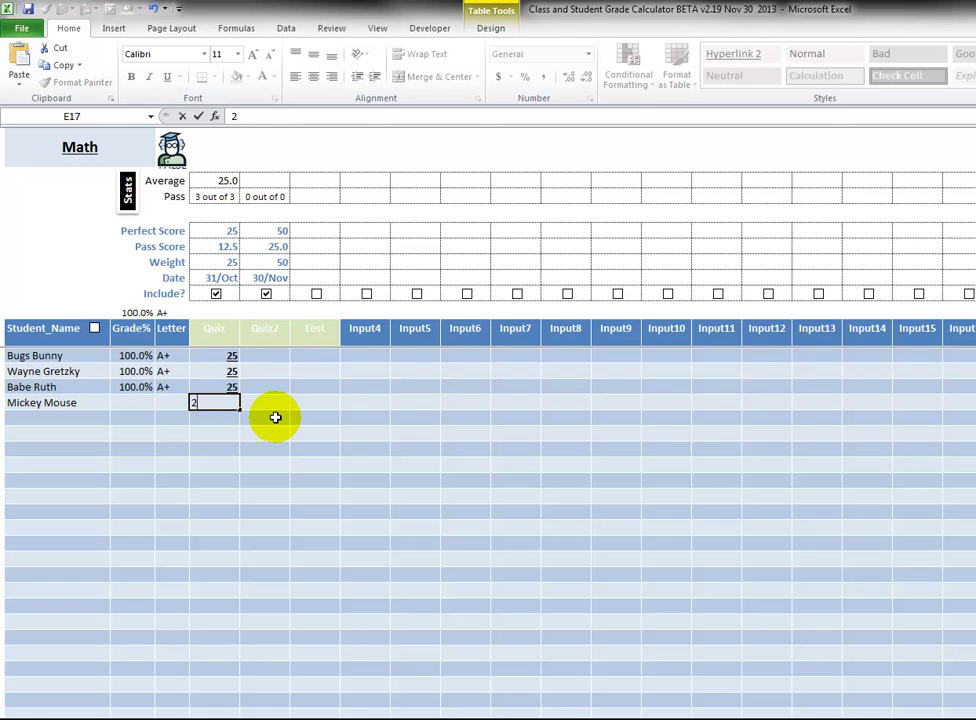
{"action": "type", "text": "5"}
{"action": "key", "text": "Return"}
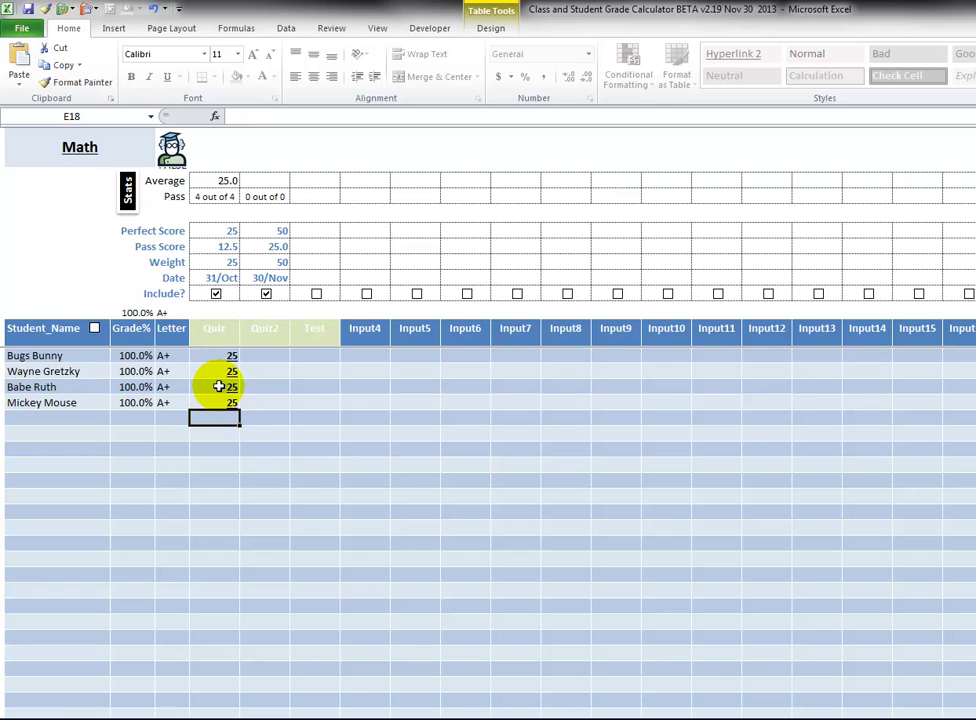
Enter a Quiz2 score of 50 for each of the four students in F14:F17.
{"action": "left_click", "coordinate": [268, 355]}
{"action": "type", "text": "50"}
{"action": "key", "text": "Return"}
{"action": "type", "text": "5"}
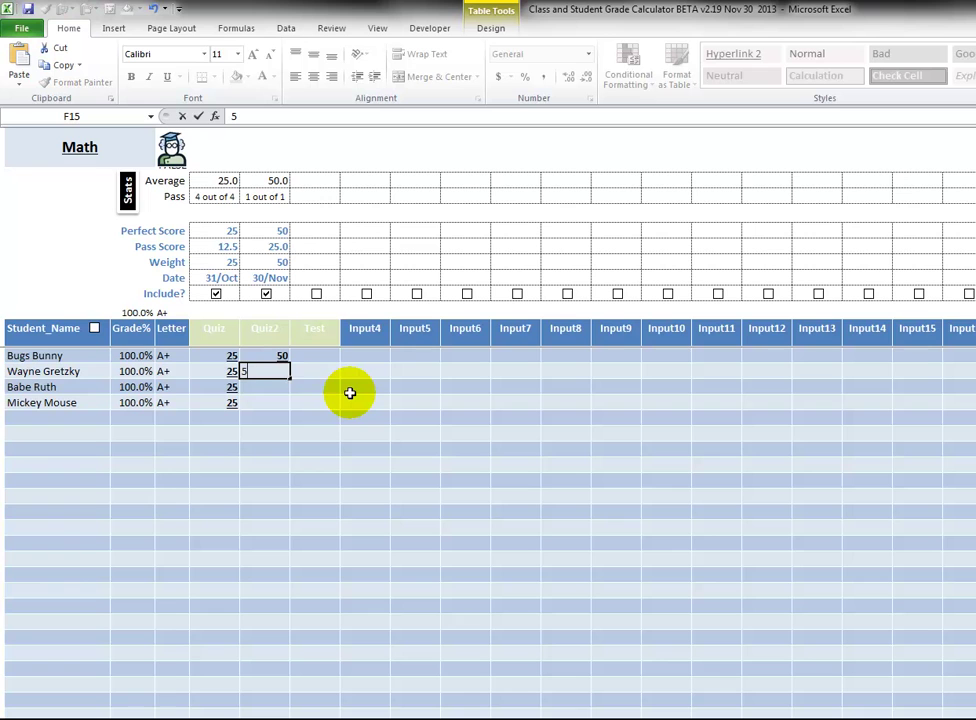
{"action": "type", "text": "0"}
{"action": "key", "text": "Return"}
{"action": "type", "text": "50"}
{"action": "key", "text": "Return"}
{"action": "type", "text": "50"}
{"action": "key", "text": "Return"}
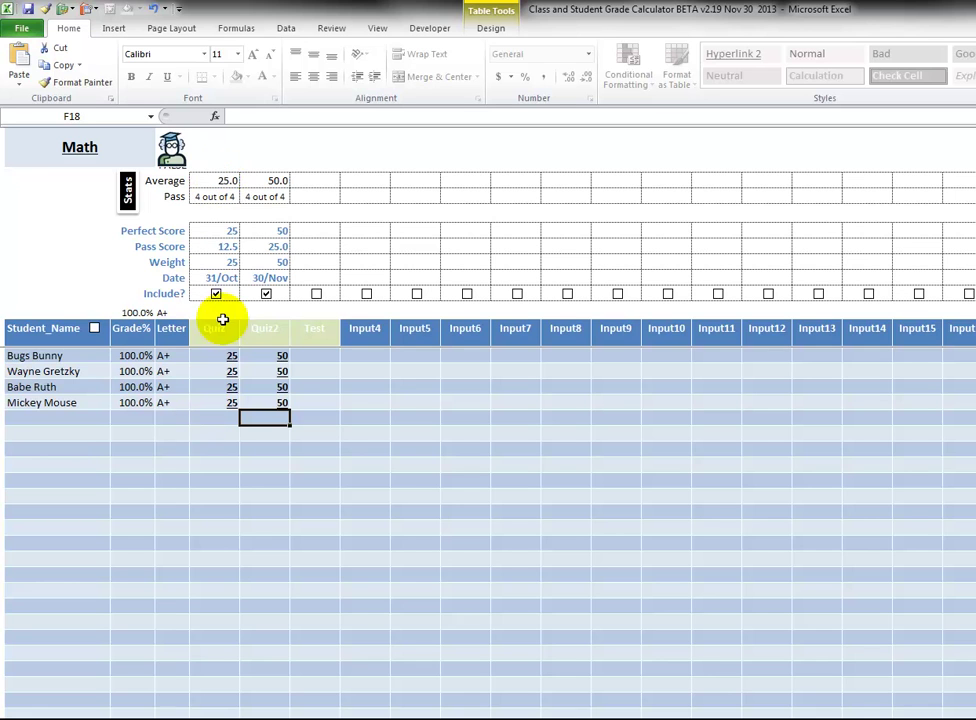
Set the Quiz2 scores in F15 and F17 to 0.
{"action": "left_click", "coordinate": [277, 355]}
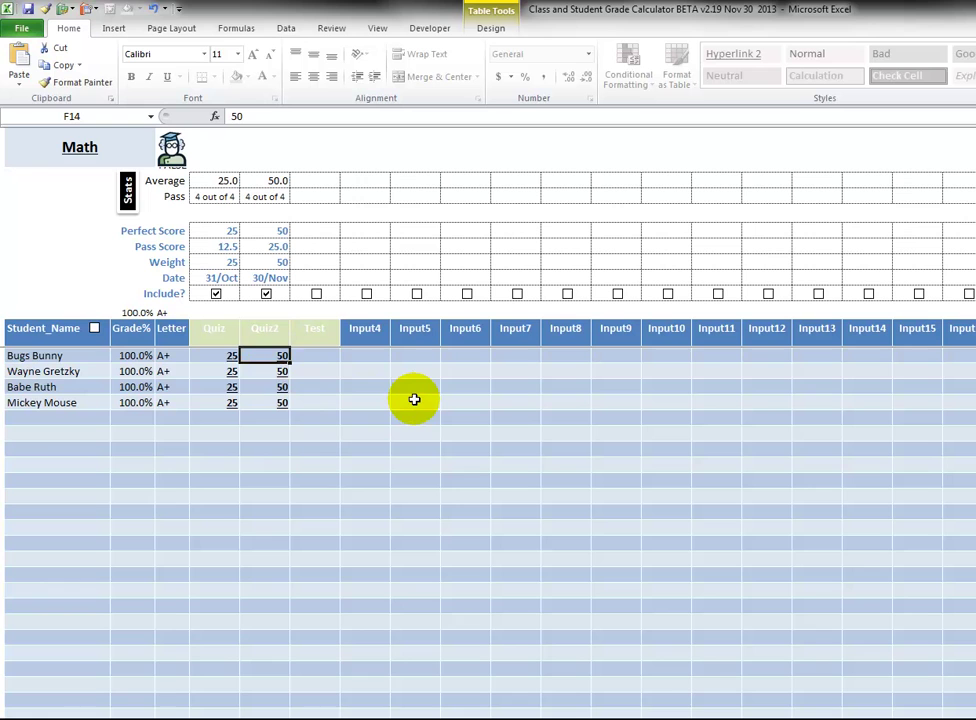
{"action": "key", "text": "Down"}
{"action": "type", "text": "0"}
{"action": "key", "text": "Return"}
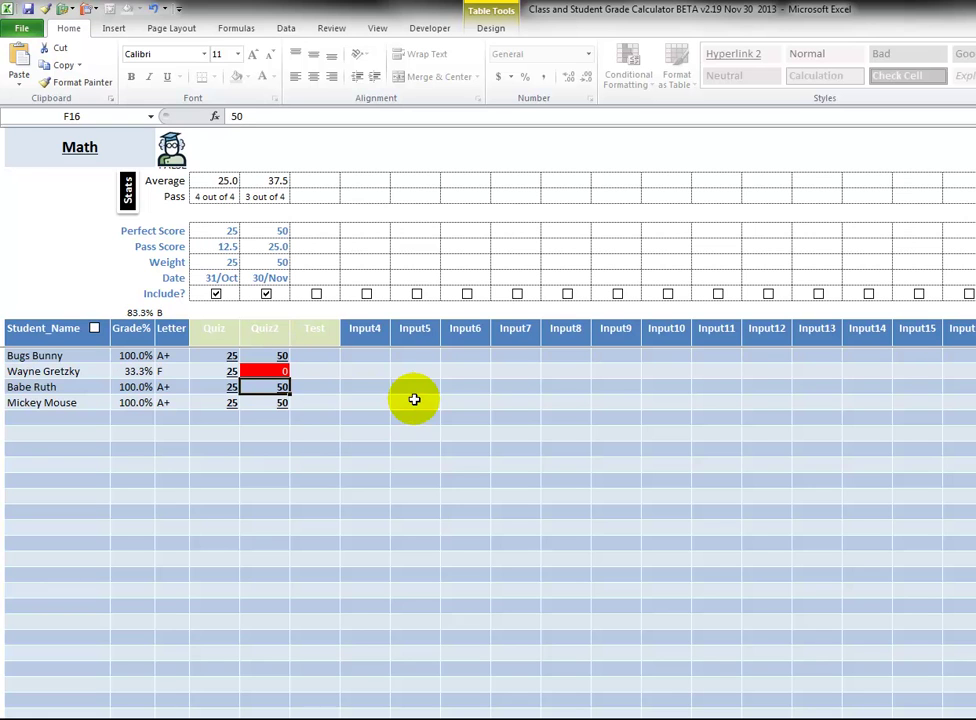
{"action": "type", "text": "0"}
{"action": "key", "text": "Return"}
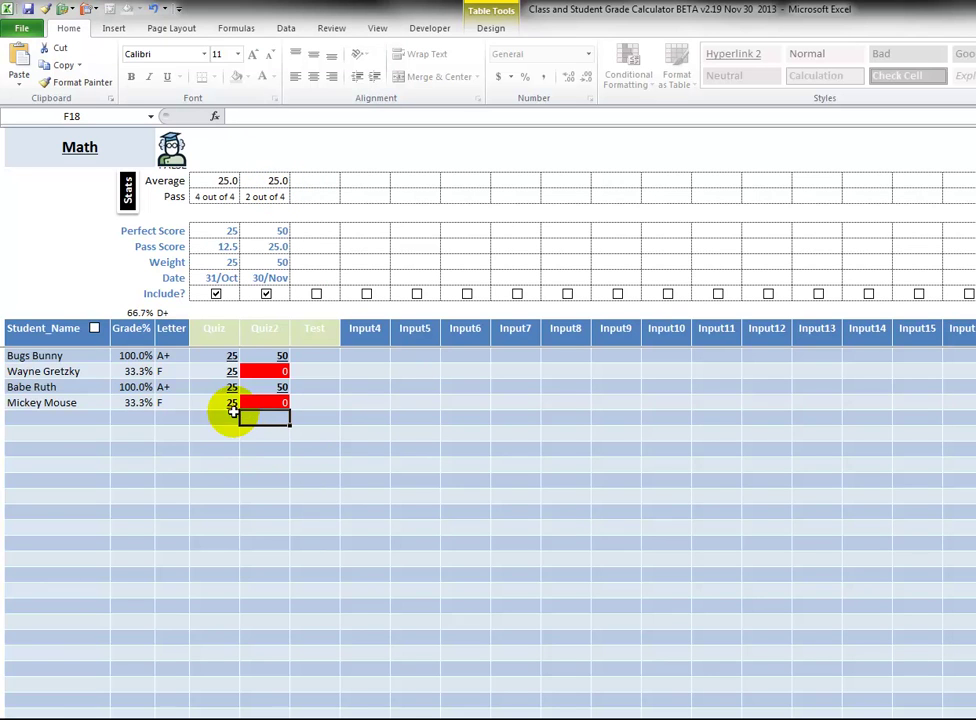
Select each student's name in column B in turn.
{"action": "left_click", "coordinate": [72, 354]}
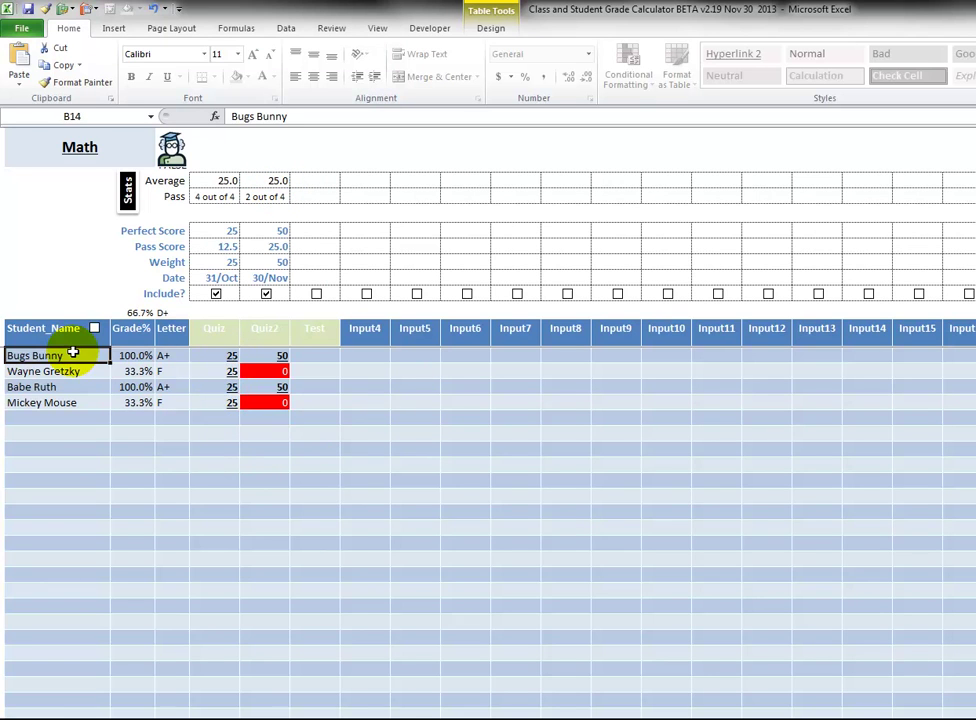
{"action": "left_click", "coordinate": [66, 387]}
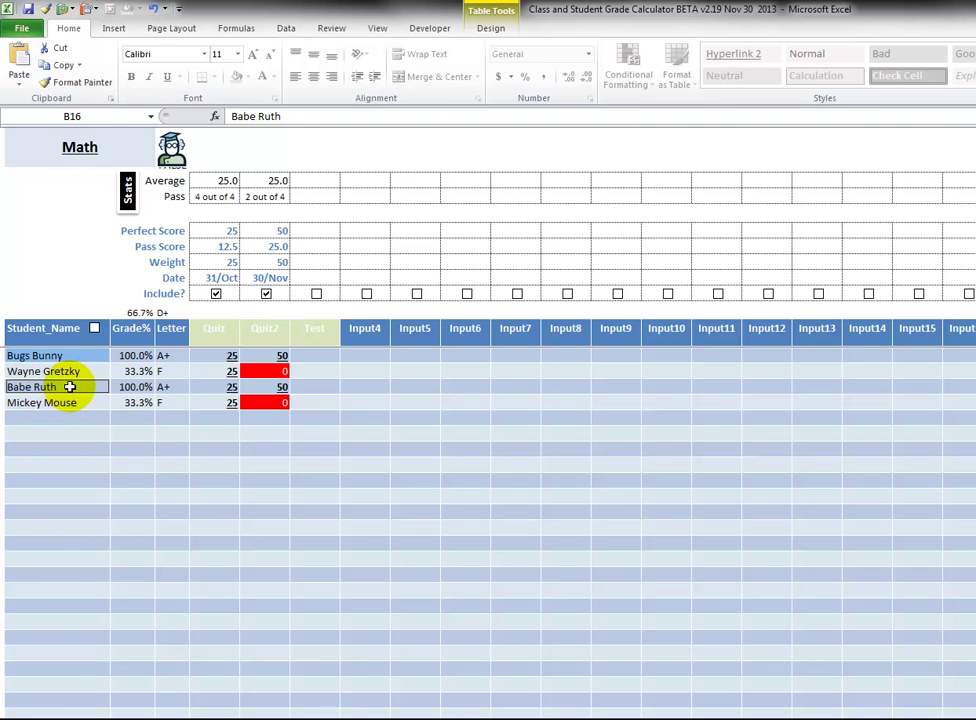
{"action": "left_click", "coordinate": [61, 371]}
{"action": "left_click", "coordinate": [59, 403]}
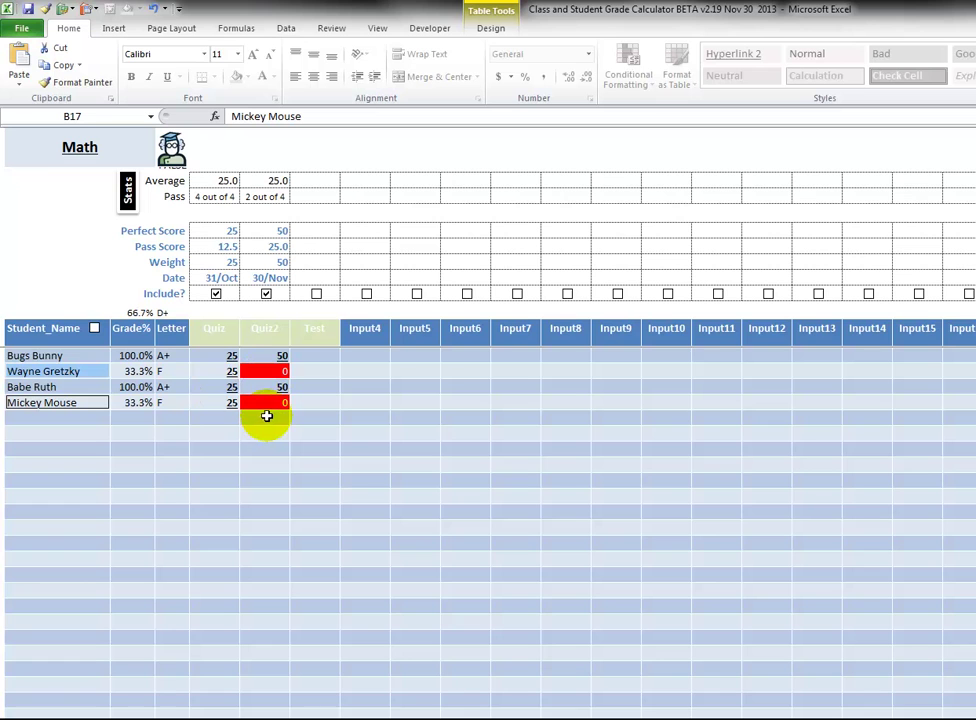
Check both weight cells, then change the Quiz2 weight in F9 from 50 to 25.
{"action": "left_click", "coordinate": [228, 262]}
{"action": "left_click", "coordinate": [284, 262]}
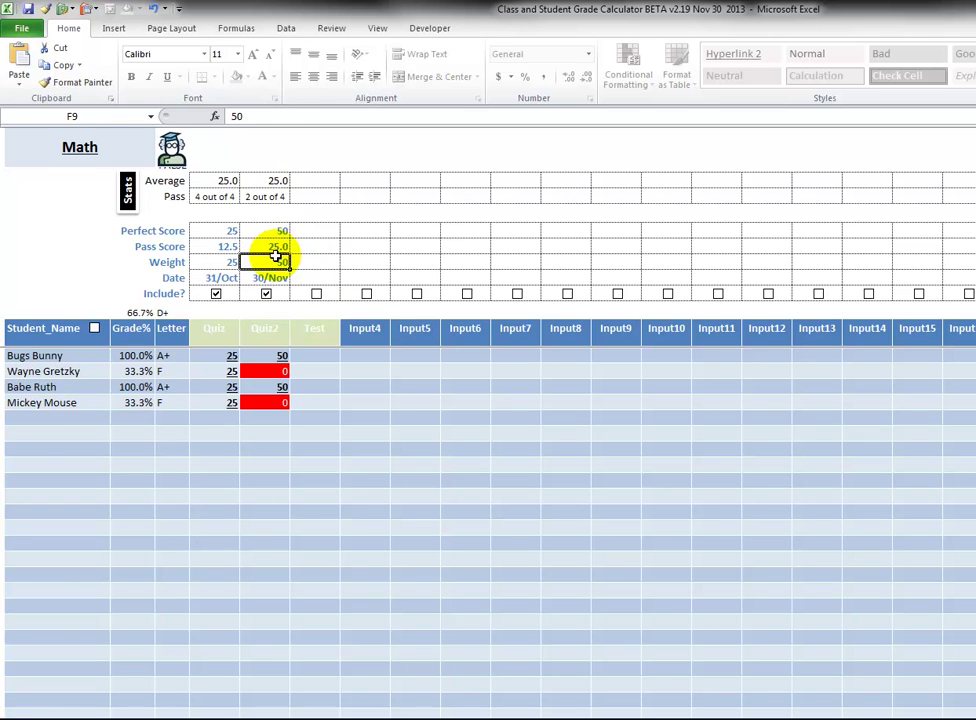
{"action": "left_click_drag", "start_coordinate": [236, 261], "coordinate": [251, 261]}
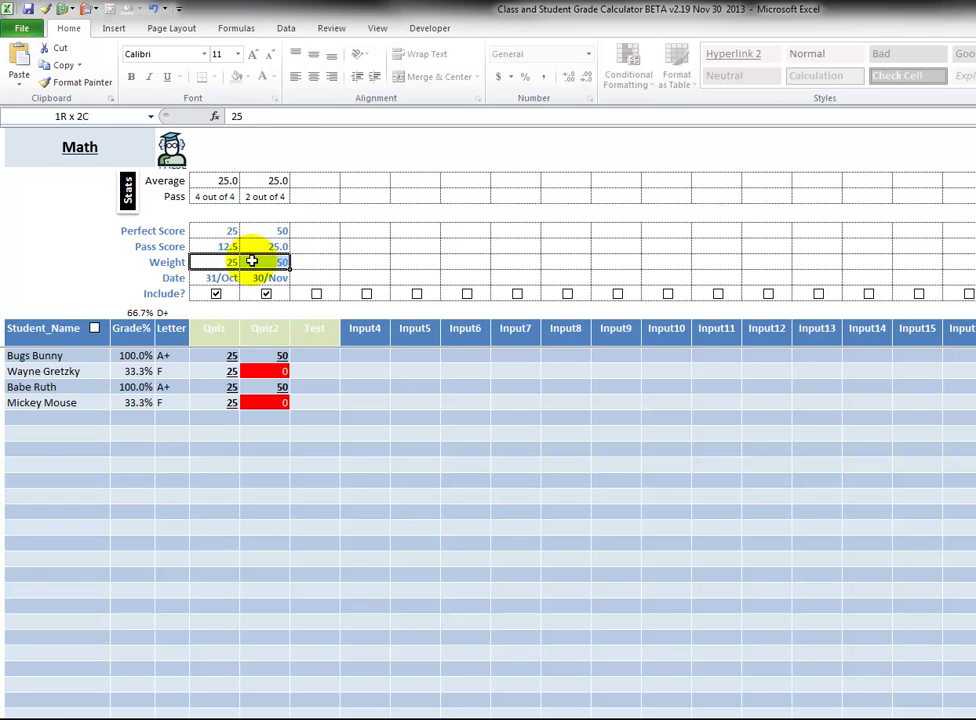
{"action": "left_click", "coordinate": [272, 261]}
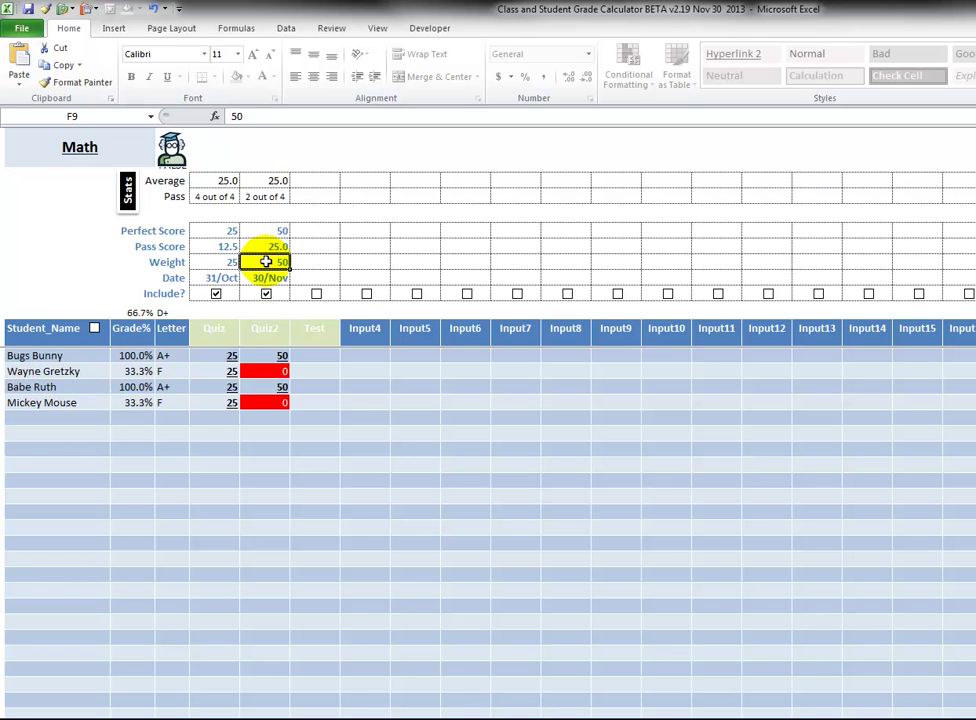
{"action": "type", "text": "2"}
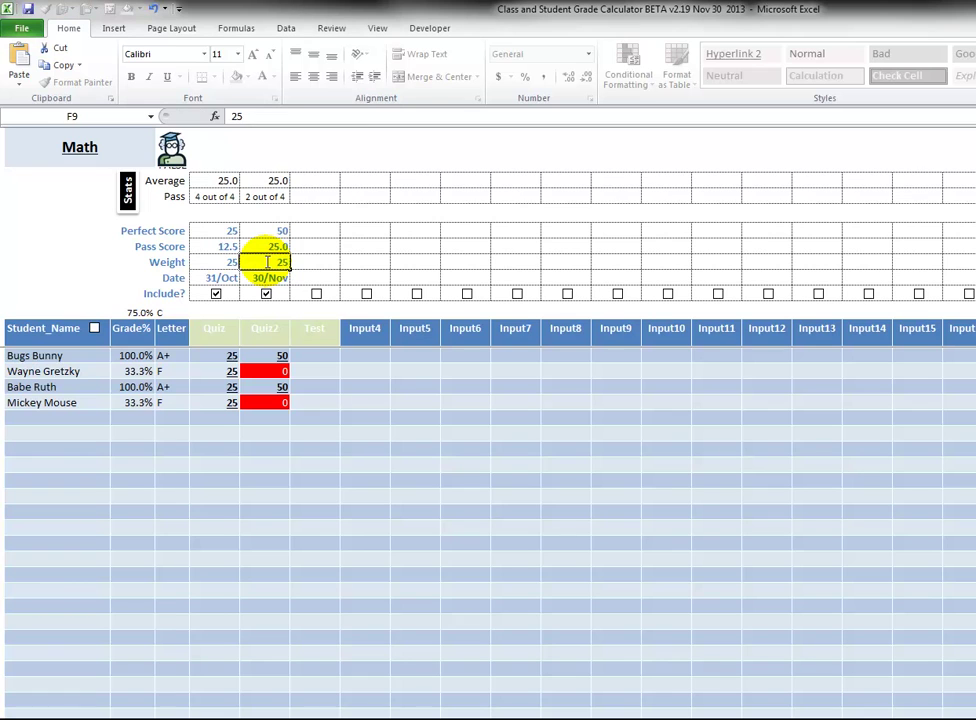
{"action": "key", "text": "Tab"}
{"action": "key", "text": "ctrl+z"}
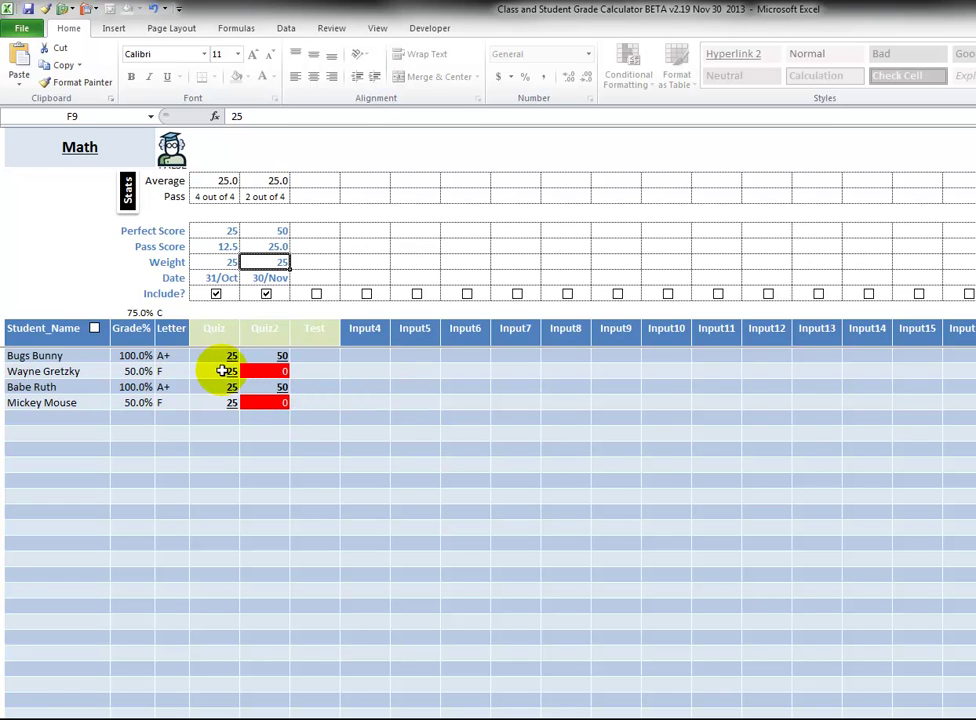
Enter 10 as the Quiz2 score for the second and fourth students (F15, F17).
{"action": "left_click", "coordinate": [218, 371]}
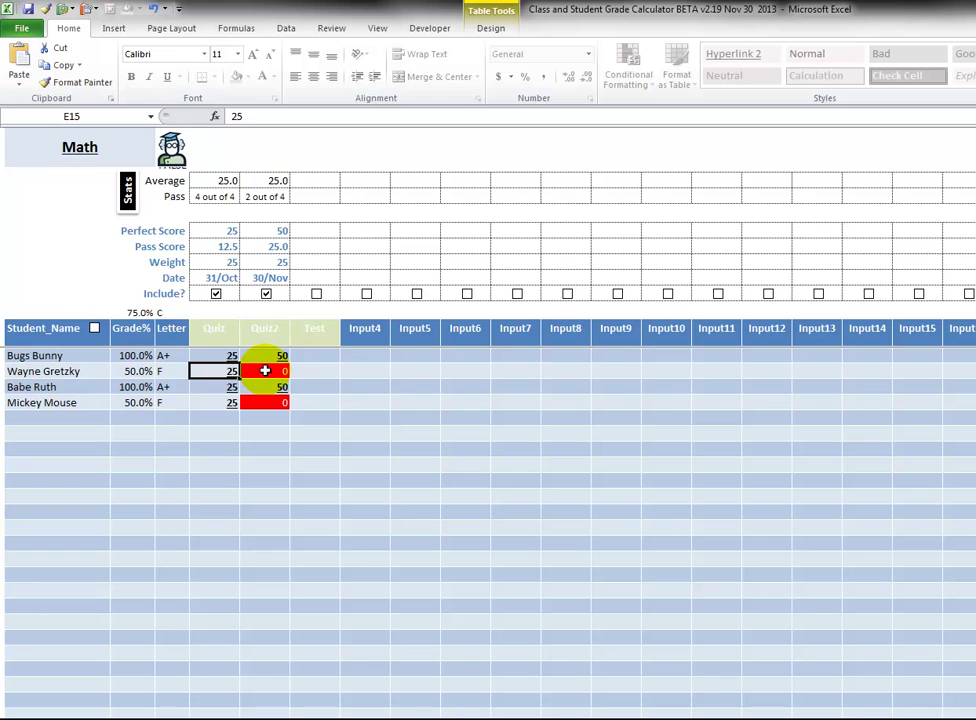
{"action": "left_click", "coordinate": [266, 371]}
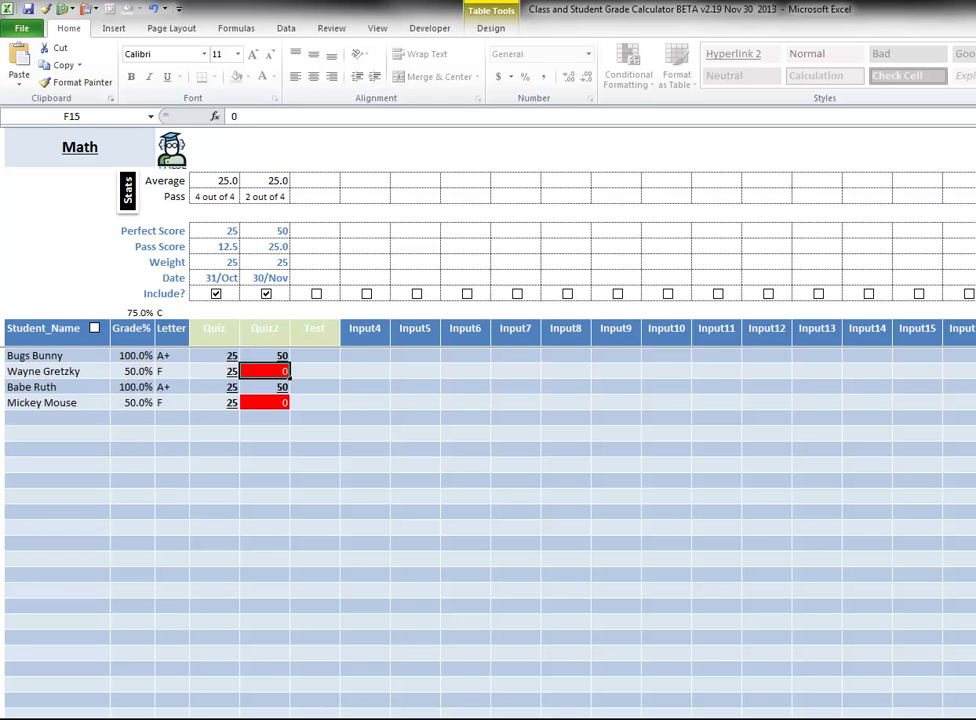
{"action": "key", "text": "ctrl+Page_Up"}
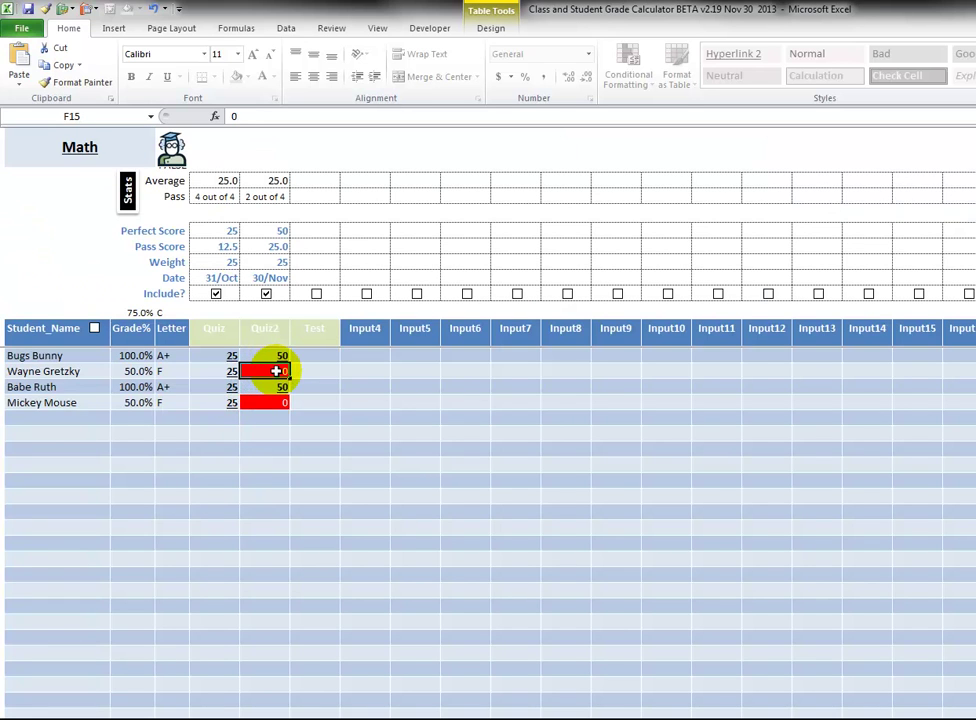
{"action": "type", "text": "10"}
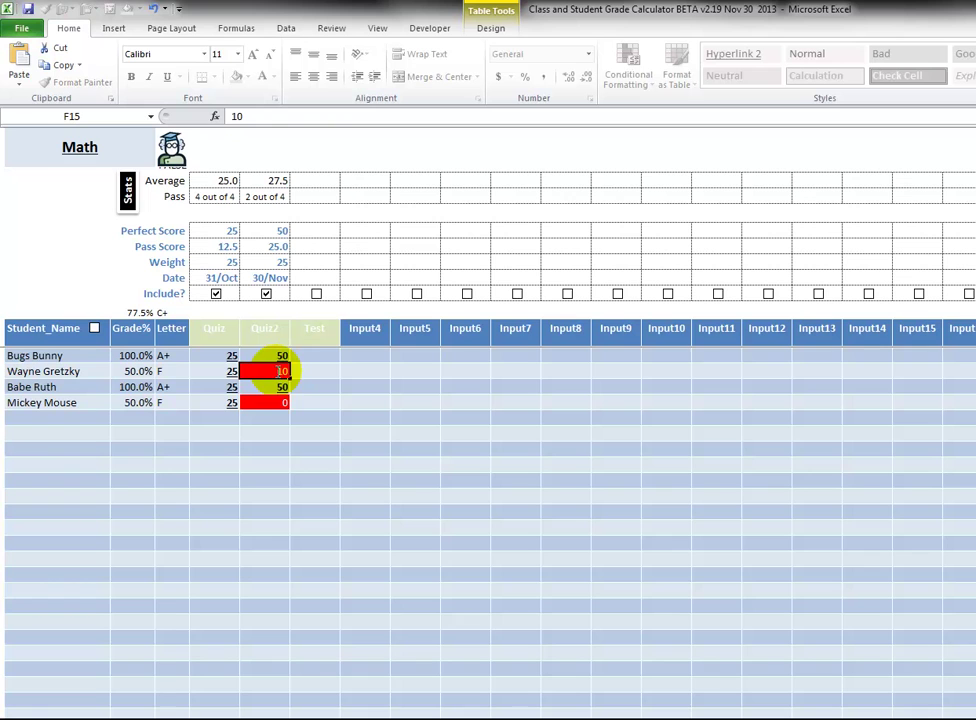
{"action": "key", "text": "Return"}
{"action": "key", "text": "Return"}
{"action": "type", "text": "10"}
{"action": "key", "text": "Return"}
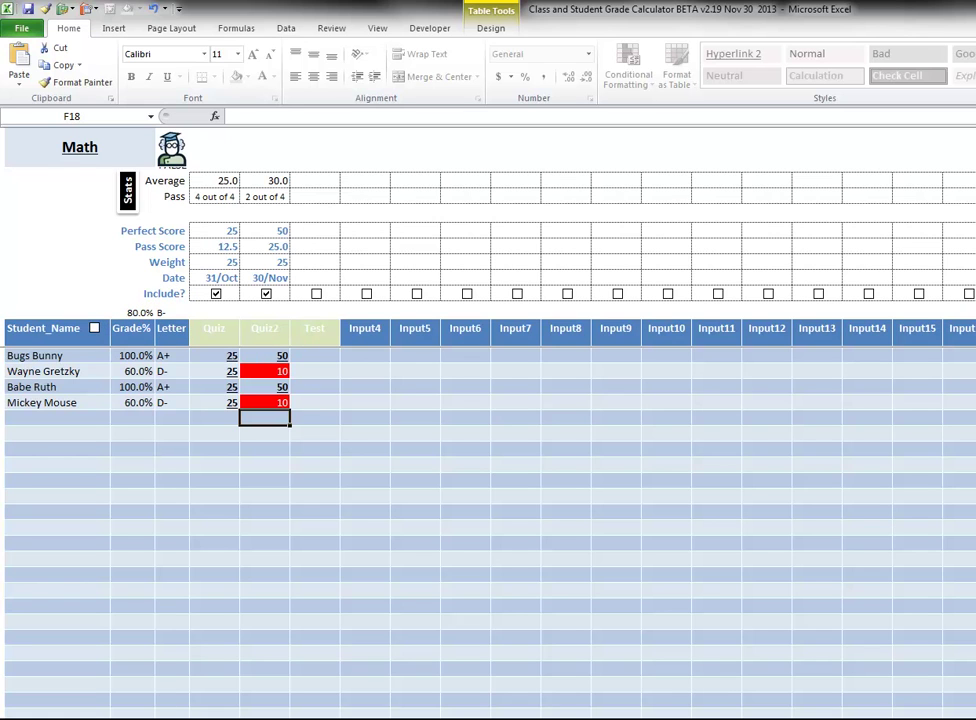
{"action": "left_click", "coordinate": [214, 230]}
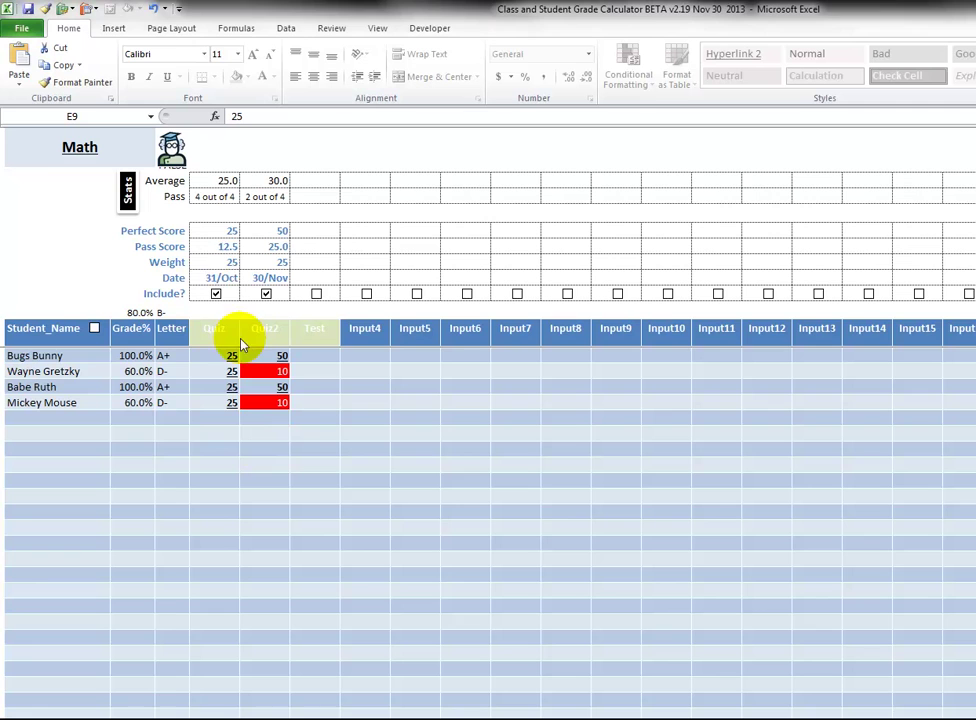
{"action": "left_click_drag", "start_coordinate": [214, 262], "coordinate": [246, 259]}
{"action": "right_click", "coordinate": [230, 268]}
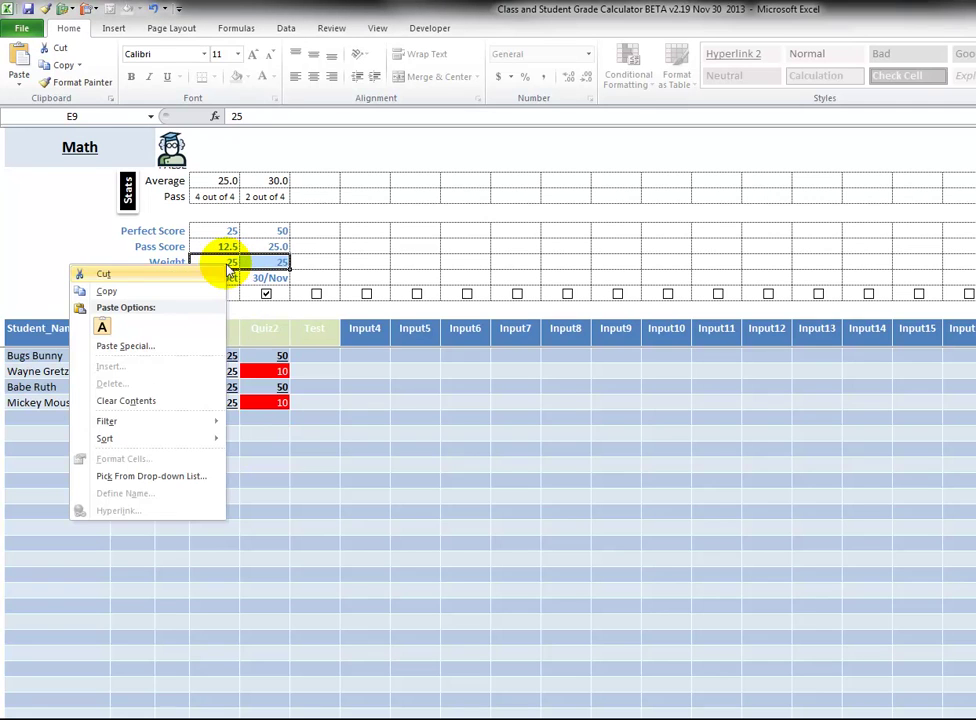
{"action": "left_click", "coordinate": [199, 402]}
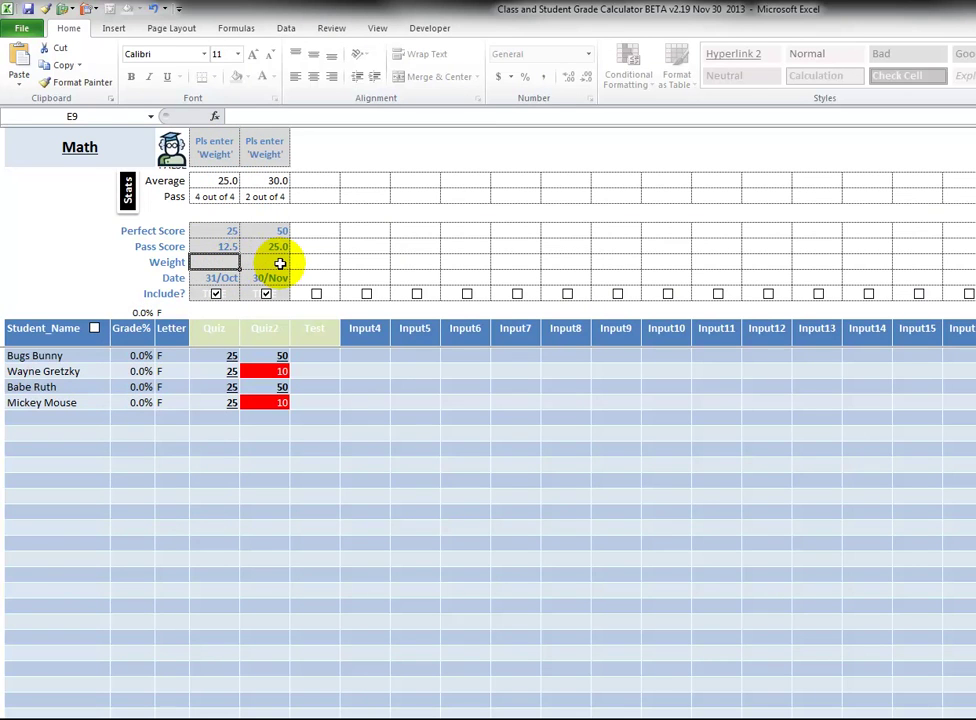
{"action": "type", "text": "25"}
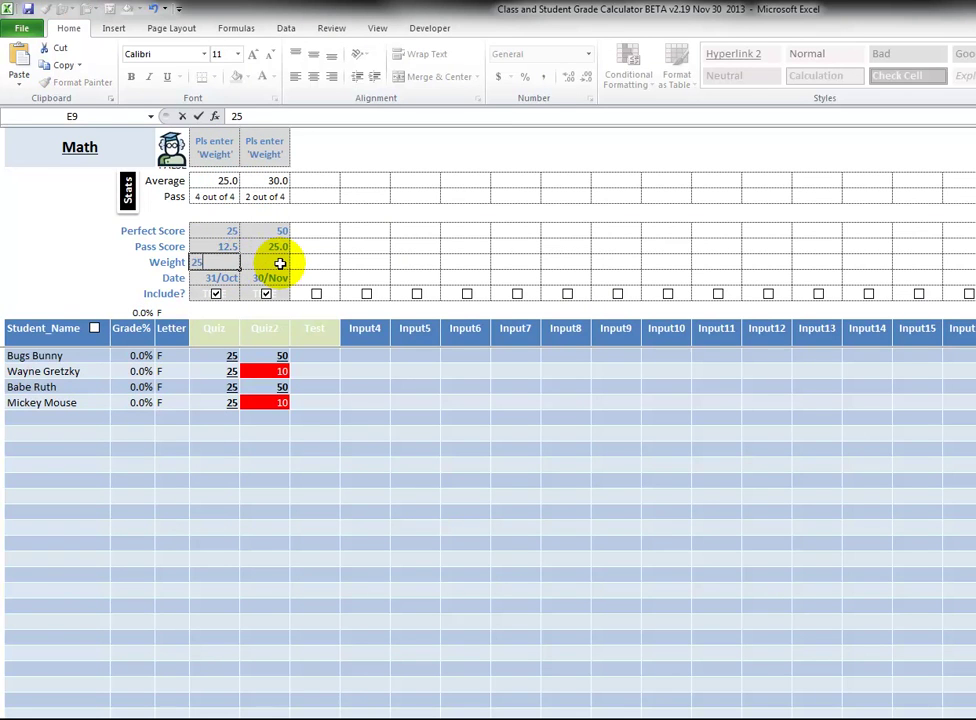
{"action": "left_click", "coordinate": [280, 263]}
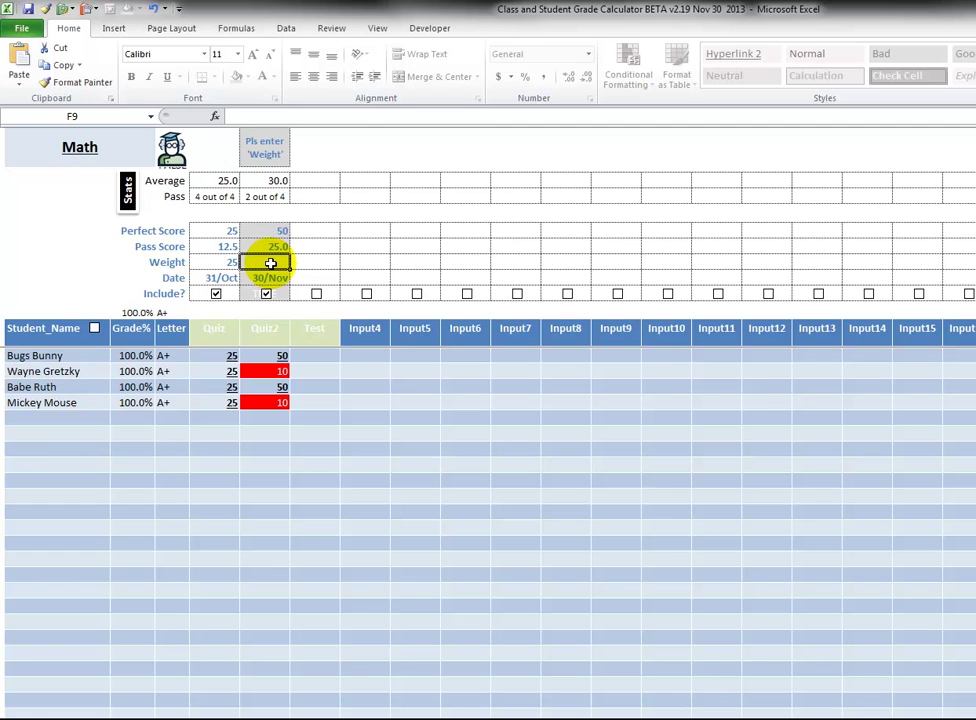
{"action": "type", "text": "50"}
{"action": "key", "text": "Tab"}
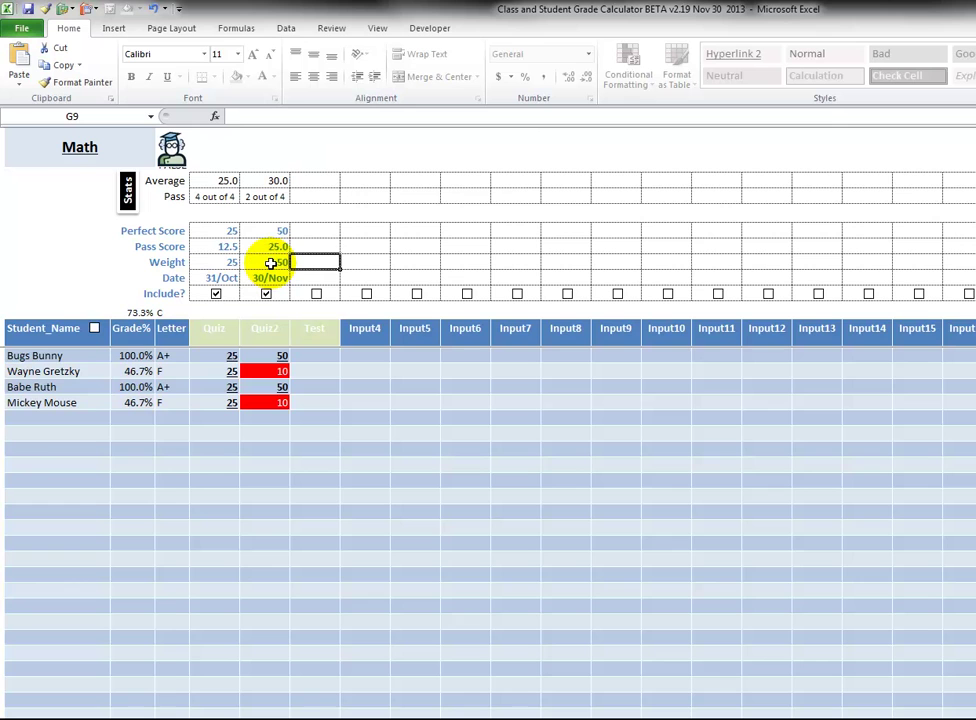
{"action": "left_click", "coordinate": [270, 262]}
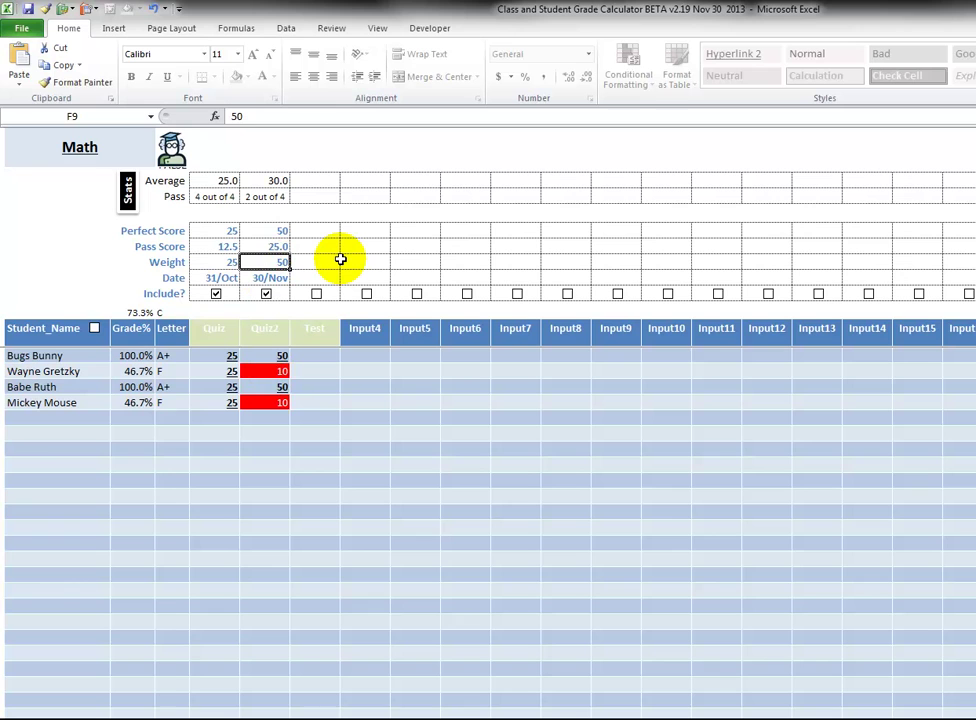
{"action": "type", "text": "2"}
{"action": "left_click", "coordinate": [340, 260]}
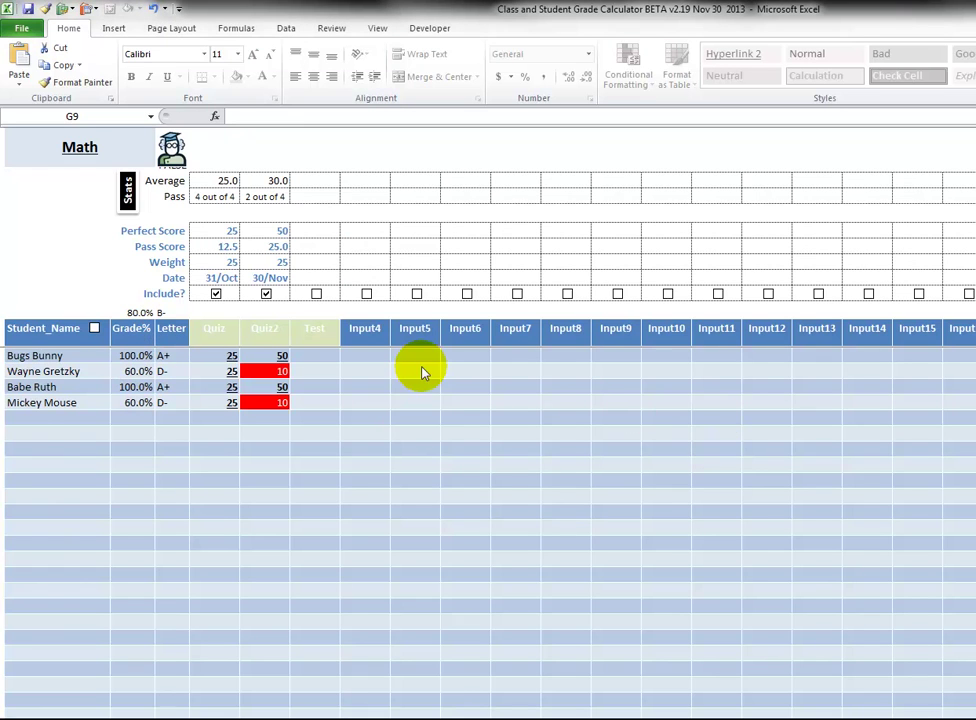
Review the scoring setup cells, including the Test weight and each Include? setting.
{"action": "left_click_drag", "start_coordinate": [224, 231], "coordinate": [780, 281]}
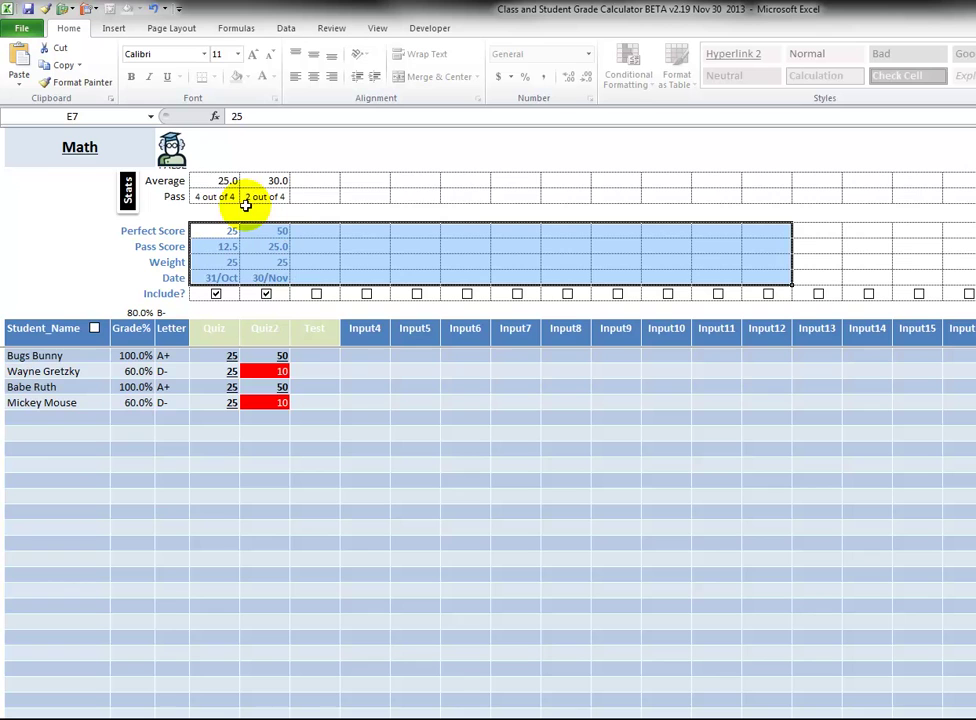
{"action": "left_click", "coordinate": [314, 265]}
{"action": "left_click", "coordinate": [310, 292]}
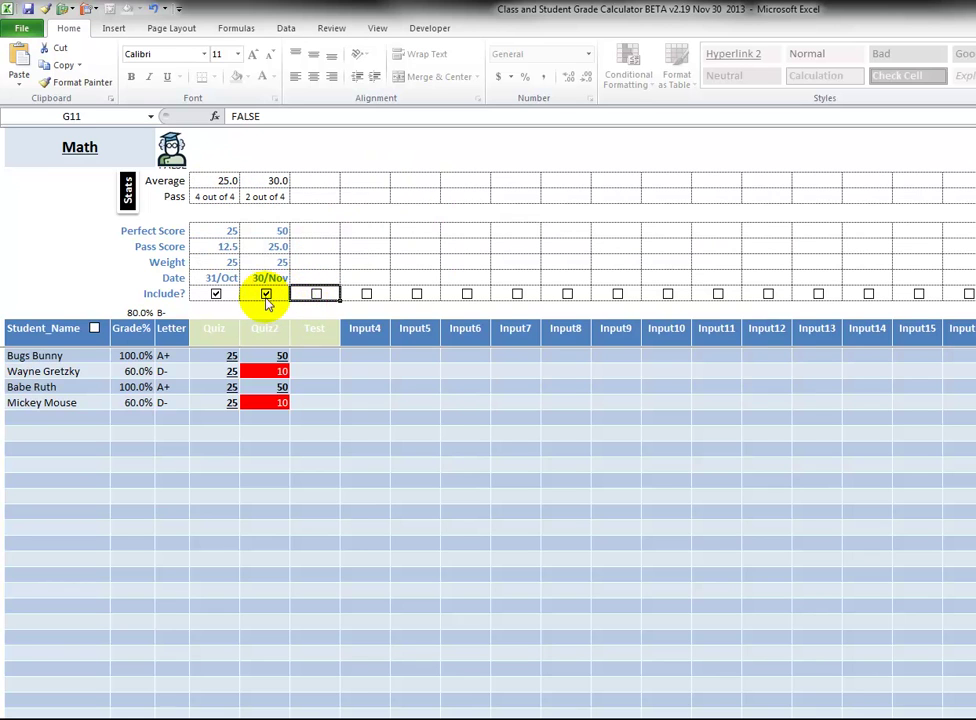
{"action": "left_click", "coordinate": [247, 292]}
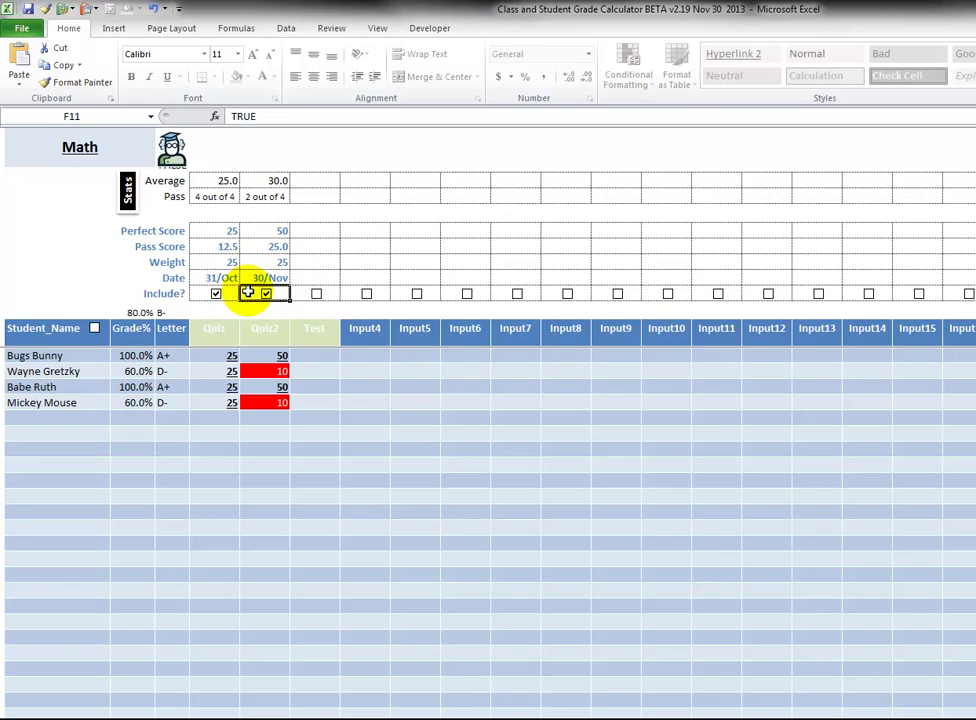
{"action": "left_click", "coordinate": [198, 296]}
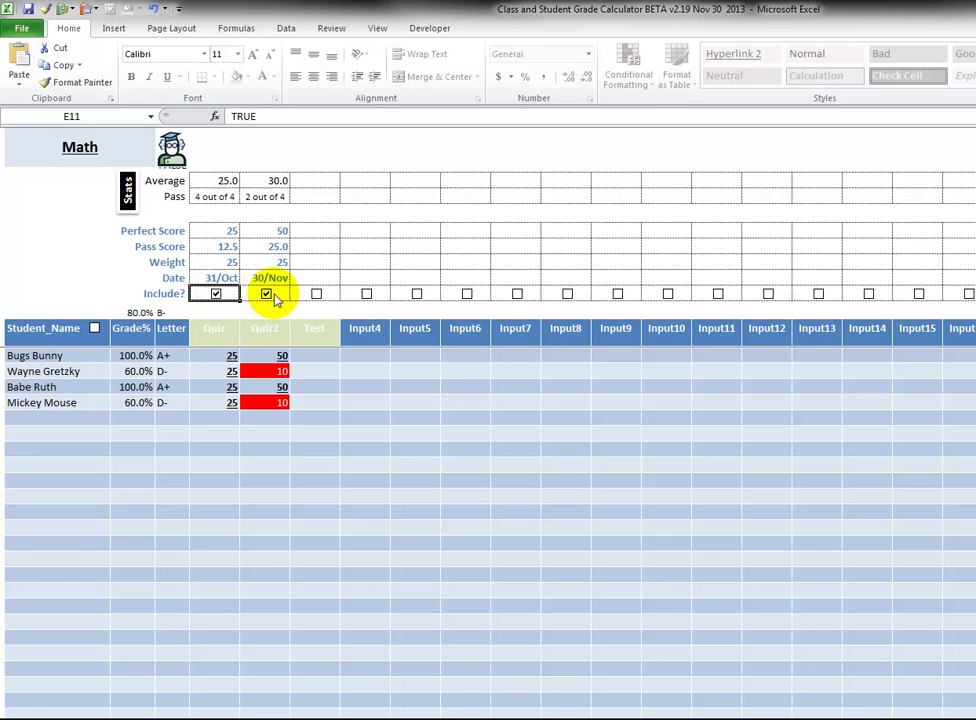
Toggle the Quiz2 Include? checkbox in F11 off and on, leaving it unchecked.
{"action": "left_click", "coordinate": [266, 294]}
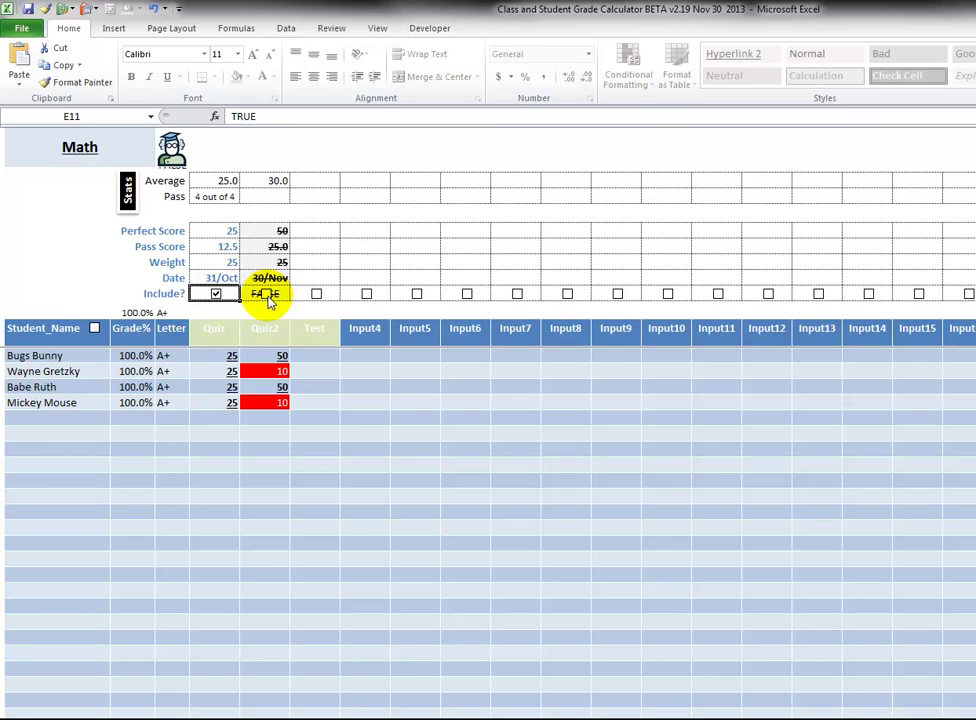
{"action": "left_click", "coordinate": [267, 294]}
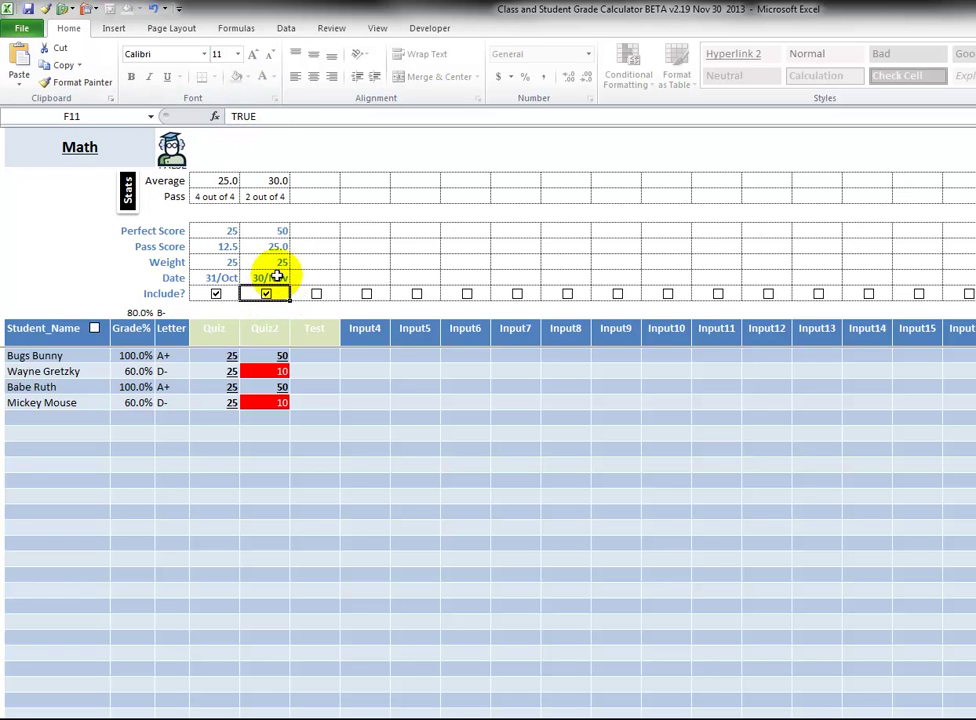
{"action": "left_click", "coordinate": [266, 294]}
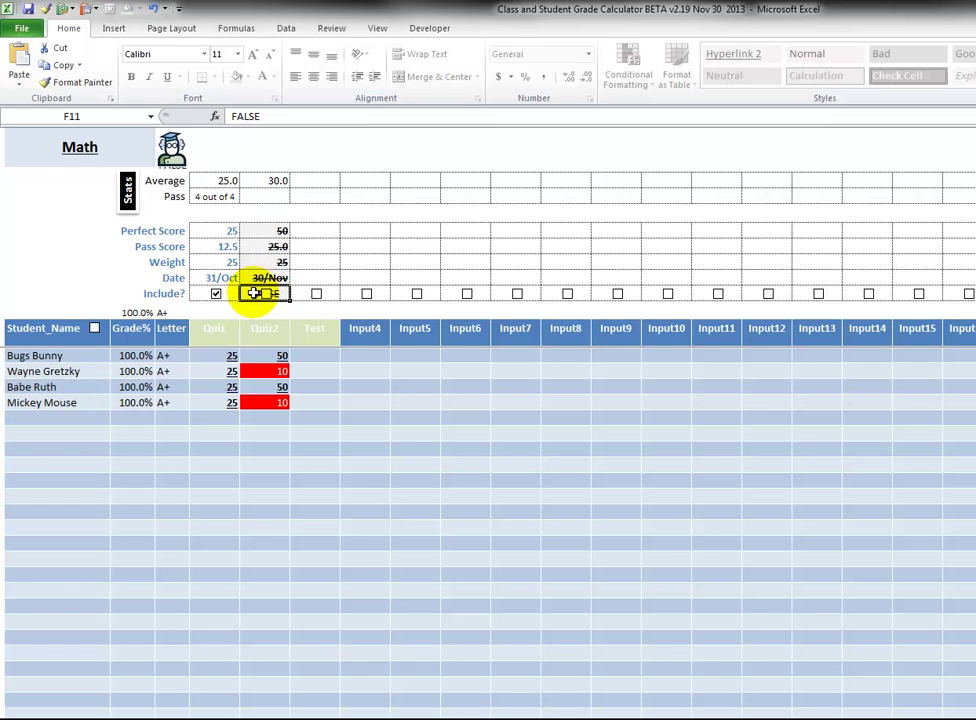
{"action": "key", "text": "Delete"}
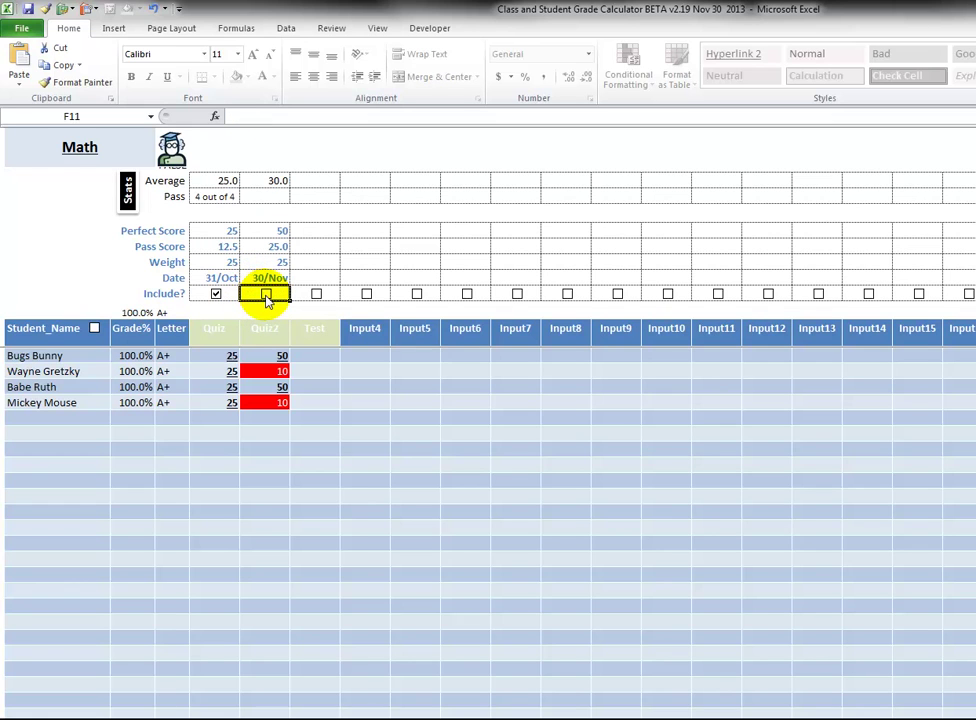
{"action": "left_click", "coordinate": [266, 294]}
{"action": "left_click", "coordinate": [266, 294]}
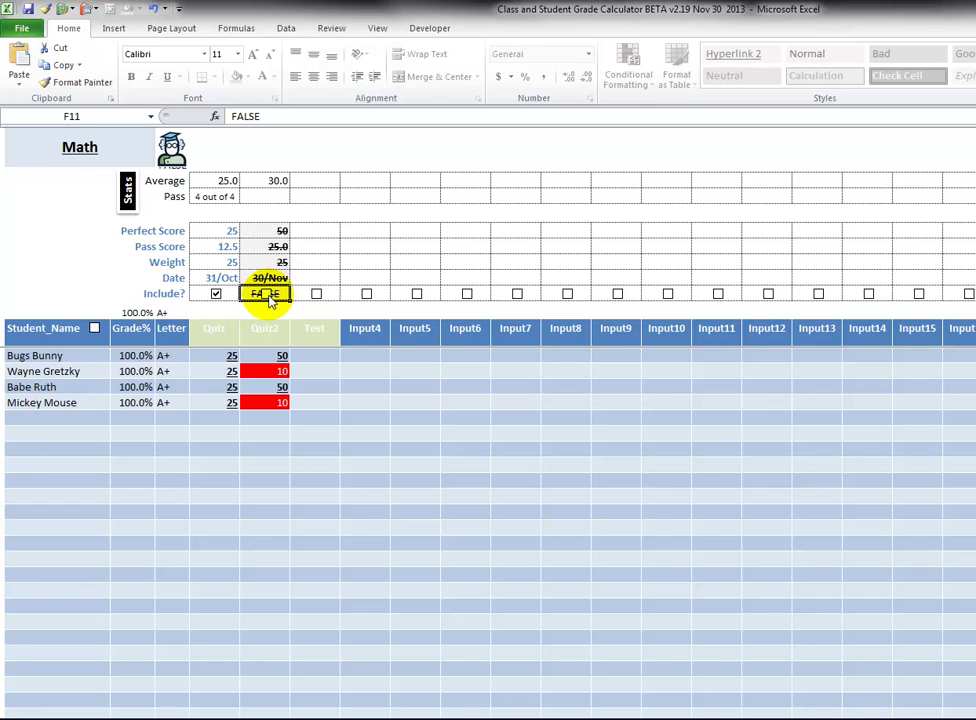
{"action": "left_click", "coordinate": [306, 230]}
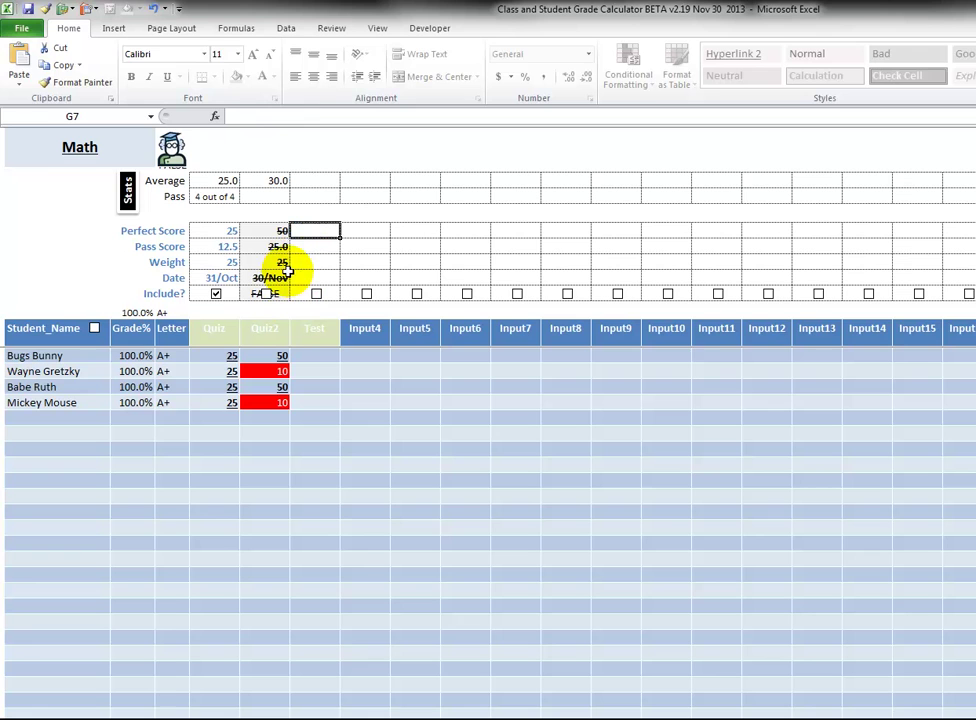
Unprotect the Math sheet with its password and turn on the grid headings.
{"action": "left_click", "coordinate": [326, 33]}
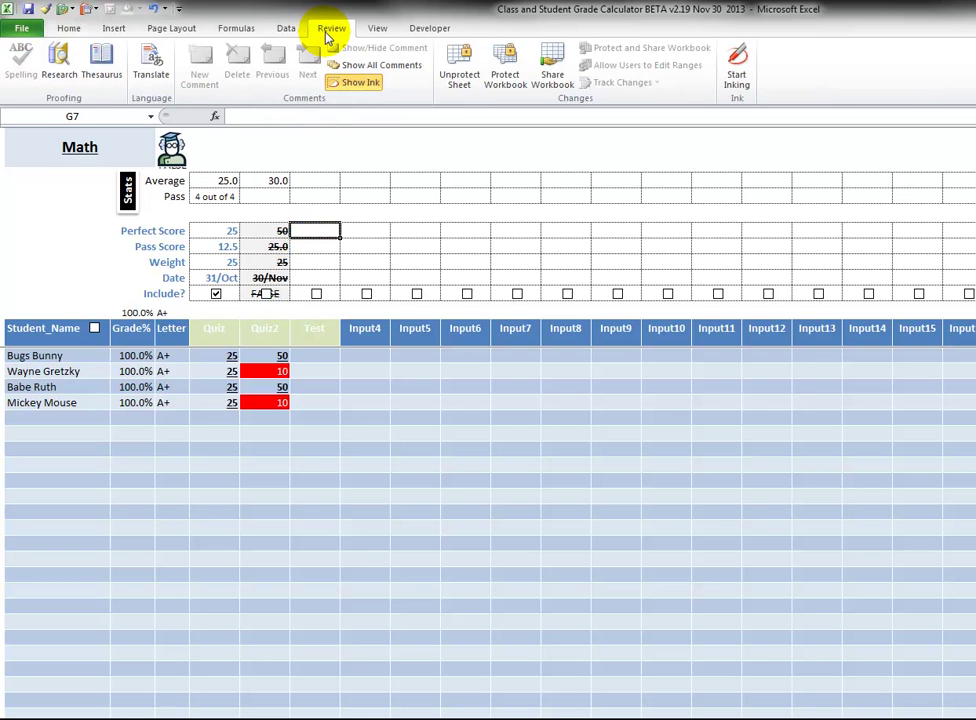
{"action": "left_click", "coordinate": [461, 68]}
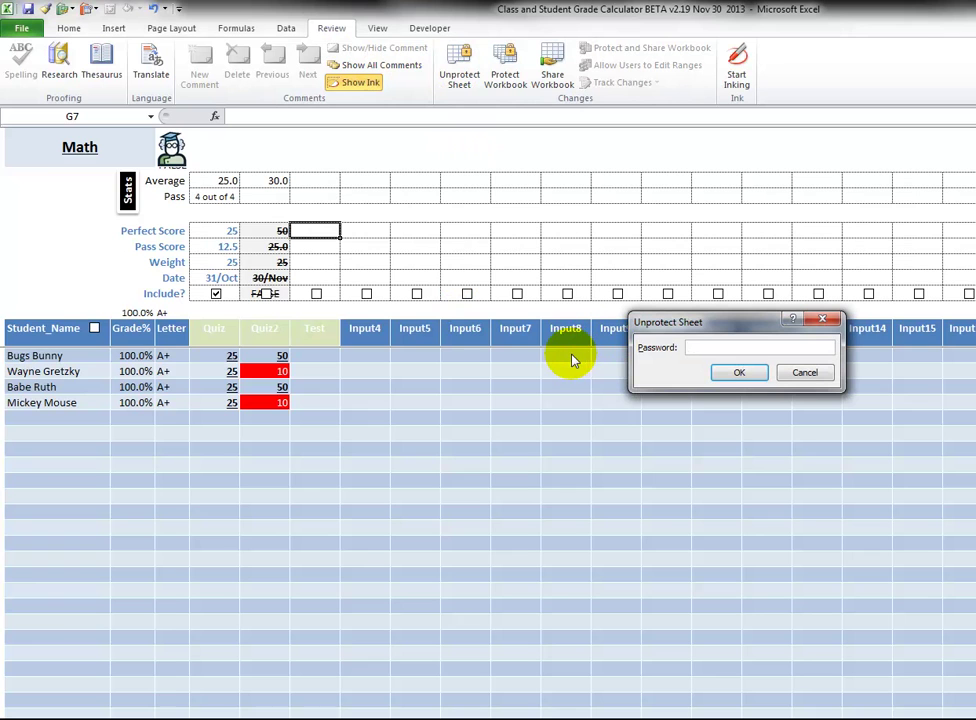
{"action": "type", "text": "1234"}
{"action": "left_click", "coordinate": [739, 372]}
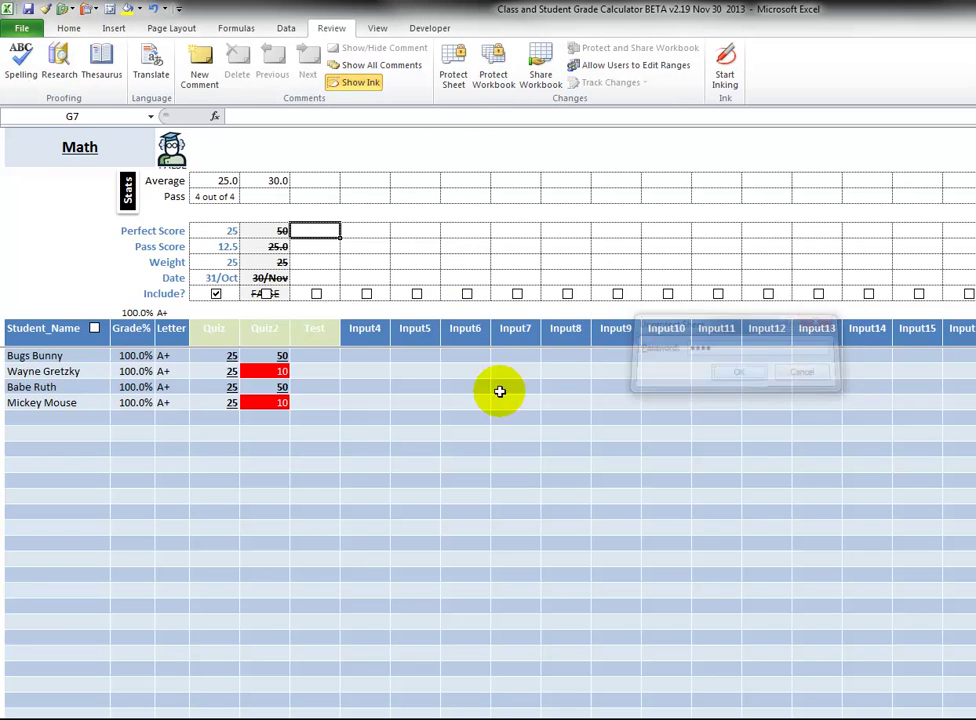
{"action": "left_click", "coordinate": [376, 32]}
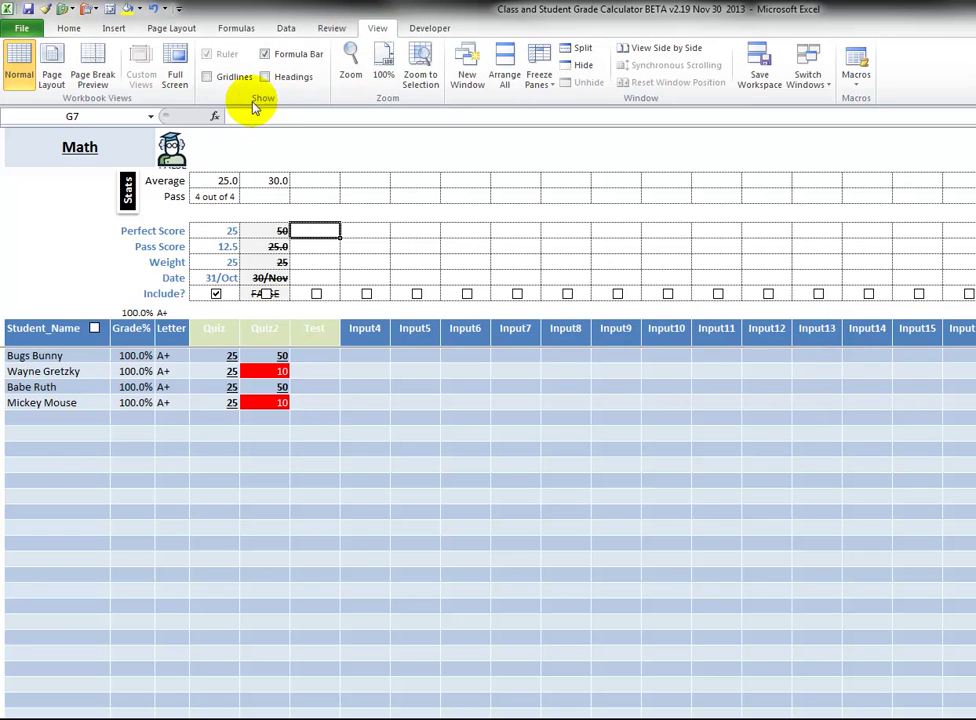
{"action": "left_click", "coordinate": [265, 76]}
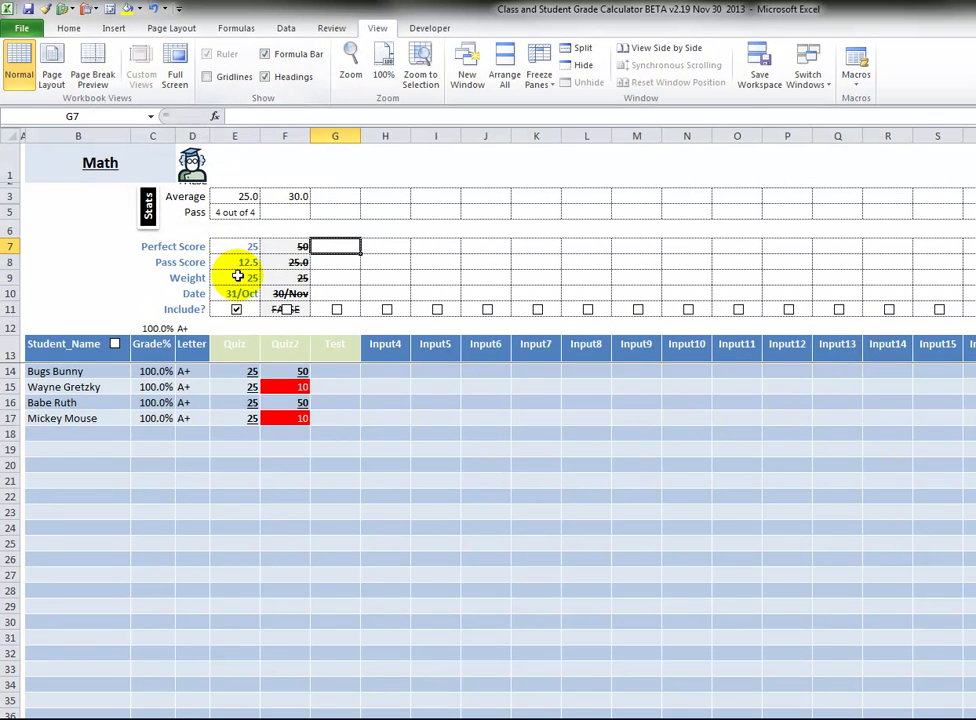
Step through the Grade% and Letter formulas in C14, D14 and surrounding cells.
{"action": "left_click", "coordinate": [159, 371]}
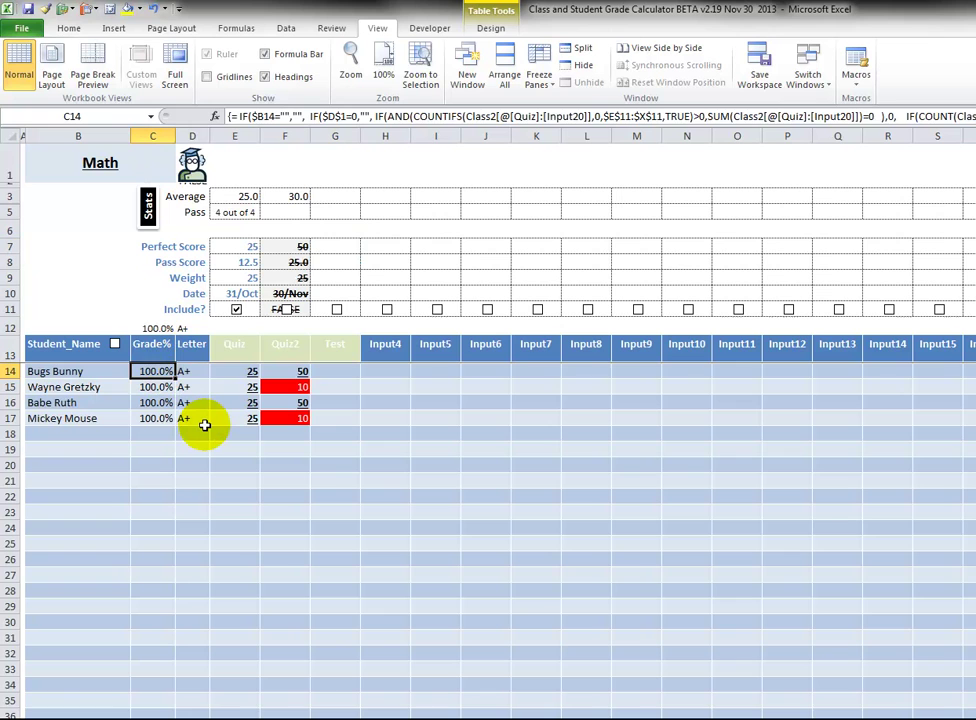
{"action": "key", "text": "Right"}
{"action": "key", "text": "Down"}
{"action": "key", "text": "Down"}
{"action": "key", "text": "Down"}
{"action": "key", "text": "Down"}
{"action": "key", "text": "Down"}
{"action": "key", "text": "Down"}
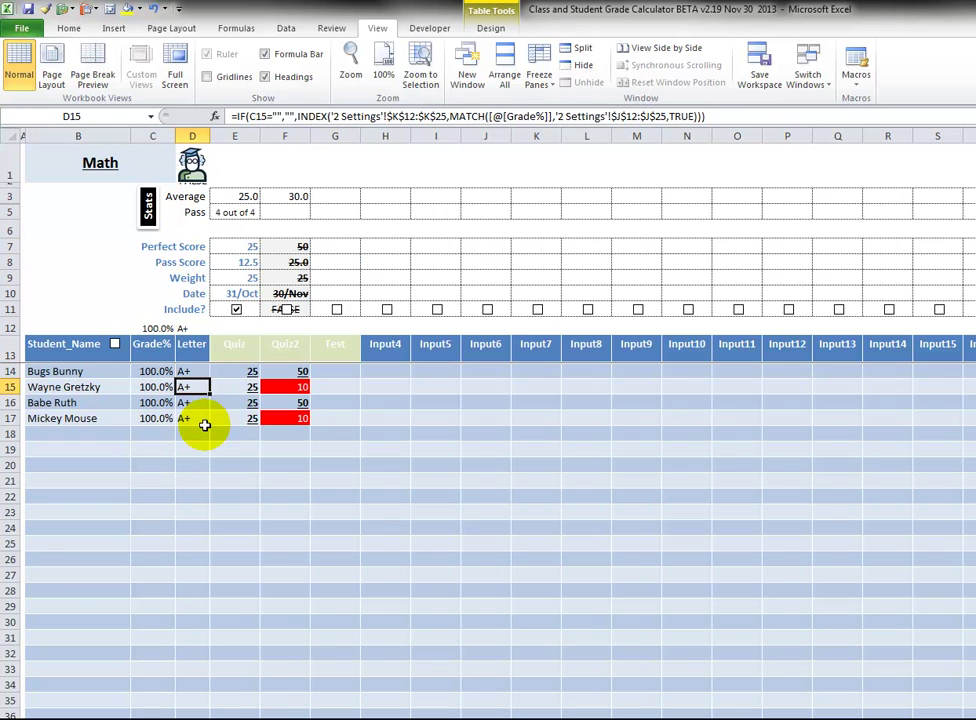
{"action": "key", "text": "Down"}
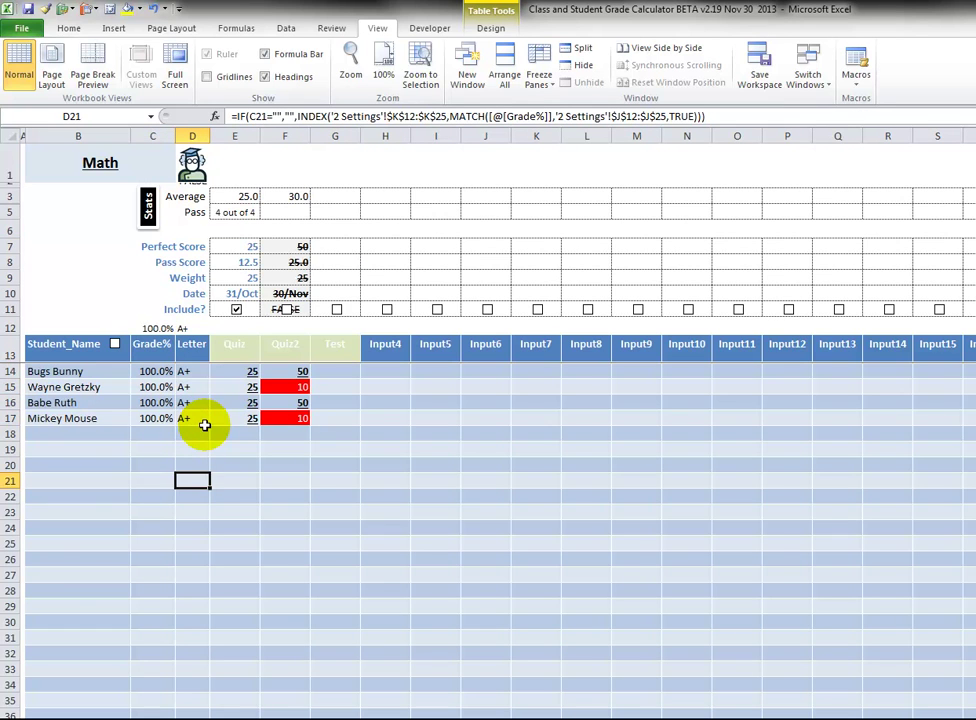
{"action": "key", "text": "Left"}
{"action": "key", "text": "Down"}
{"action": "key", "text": "Down"}
{"action": "key", "text": "Down"}
{"action": "key", "text": "Up"}
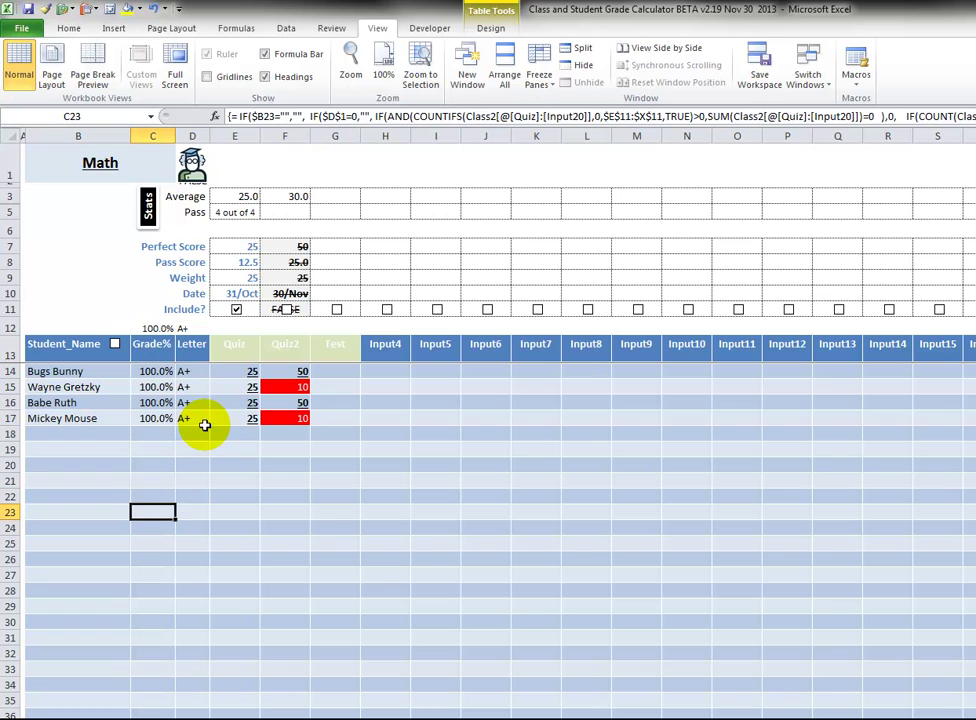
{"action": "key", "text": "Up"}
{"action": "key", "text": "Right"}
{"action": "key", "text": "Left"}
{"action": "key", "text": "Up"}
{"action": "key", "text": "Up"}
{"action": "key", "text": "Up"}
{"action": "key", "text": "Up"}
{"action": "key", "text": "Up"}
{"action": "key", "text": "Up"}
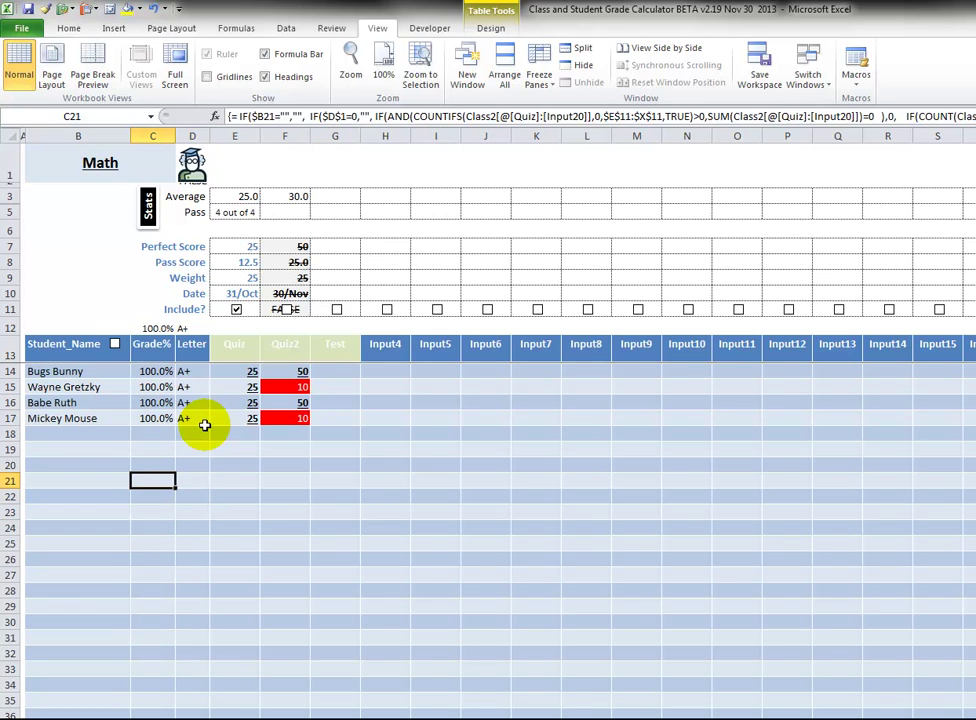
{"action": "key", "text": "Up"}
{"action": "key", "text": "Up"}
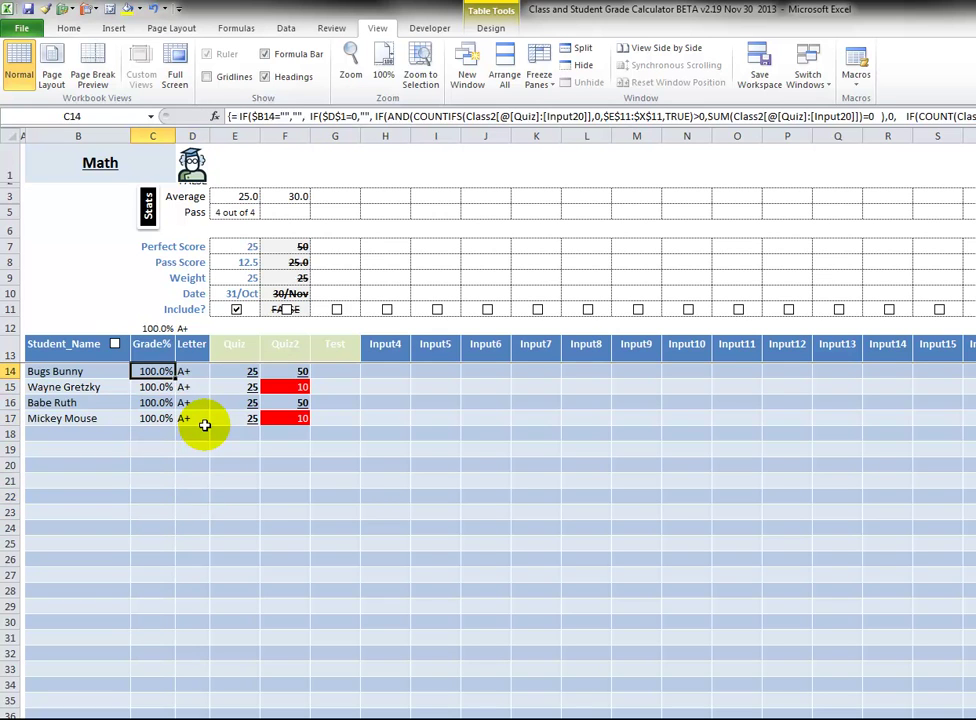
{"action": "key", "text": "Left"}
{"action": "key", "text": "Down"}
{"action": "key", "text": "Down"}
{"action": "key", "text": "Down"}
{"action": "key", "text": "Down"}
{"action": "key", "text": "Down"}
{"action": "key", "text": "Down"}
{"action": "key", "text": "Down"}
{"action": "key", "text": "Down"}
{"action": "key", "text": "Down"}
{"action": "key", "text": "Down"}
{"action": "key", "text": "Down"}
{"action": "key", "text": "Down"}
{"action": "key", "text": "Down"}
{"action": "key", "text": "Down"}
{"action": "key", "text": "Down"}
{"action": "key", "text": "Down"}
{"action": "key", "text": "Down"}
{"action": "key", "text": "Down"}
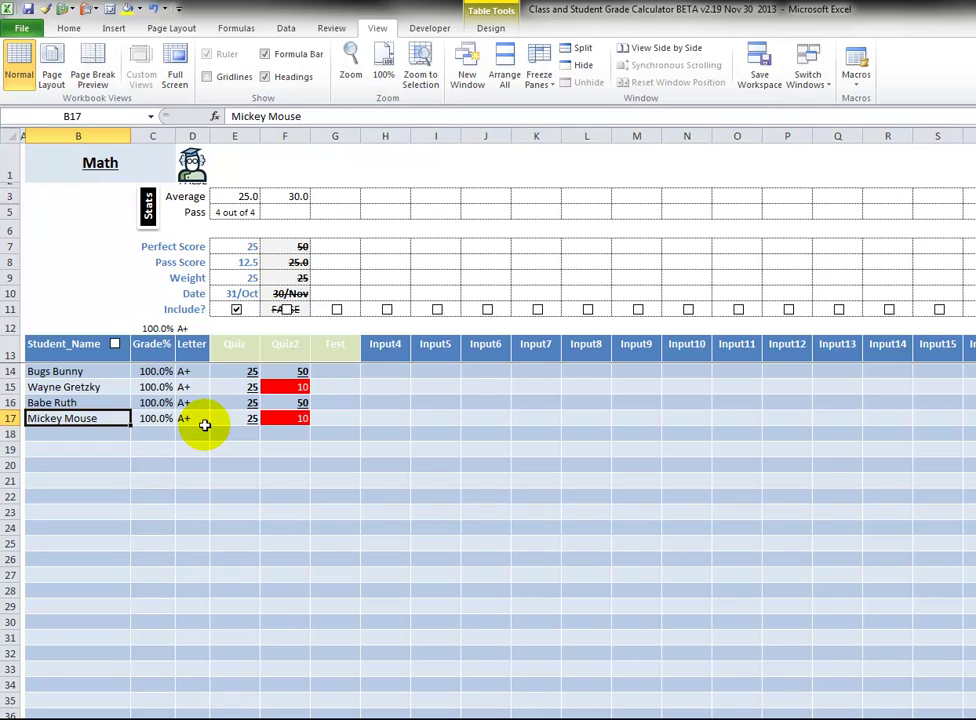
{"action": "key", "text": "Up"}
{"action": "key", "text": "Up"}
{"action": "key", "text": "Up"}
{"action": "key", "text": "Up"}
{"action": "key", "text": "Up"}
{"action": "key", "text": "Up"}
{"action": "key", "text": "Up"}
{"action": "key", "text": "Up"}
{"action": "key", "text": "Up"}
{"action": "key", "text": "Up"}
{"action": "key", "text": "Up"}
{"action": "key", "text": "Up"}
{"action": "key", "text": "Up"}
{"action": "key", "text": "Up"}
{"action": "key", "text": "Up"}
{"action": "key", "text": "Up"}
{"action": "key", "text": "Up"}
{"action": "key", "text": "Up"}
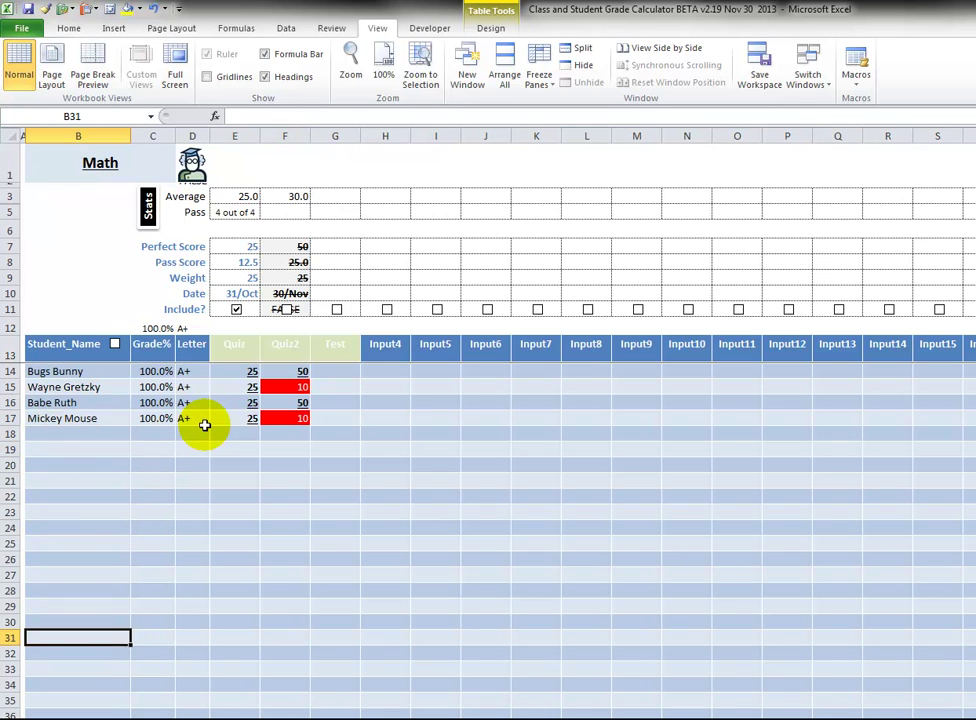
{"action": "key", "text": "Left"}
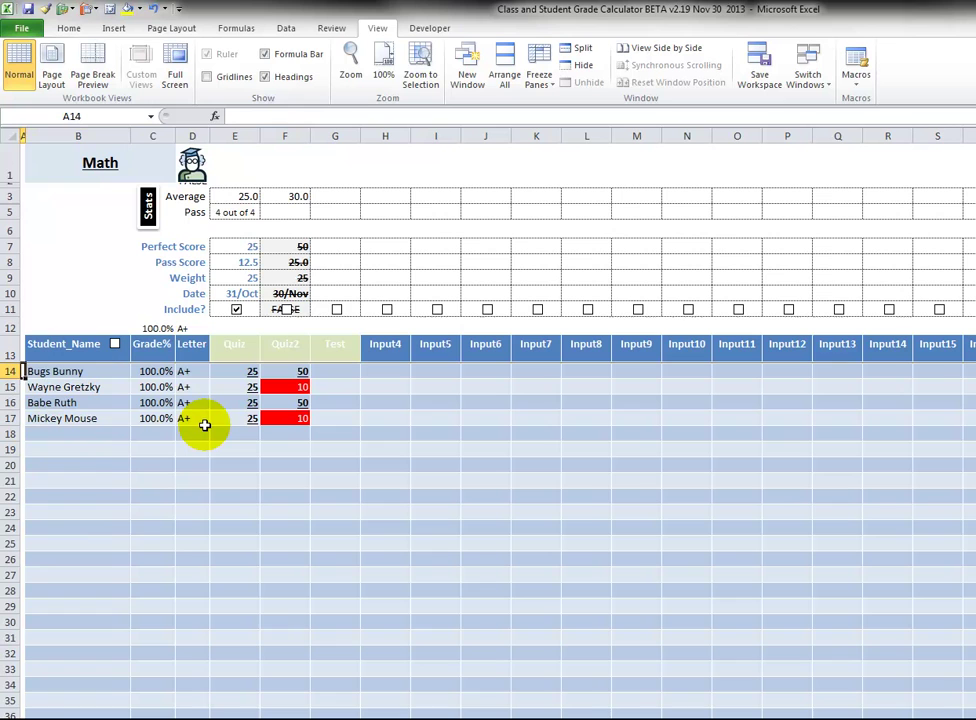
{"action": "key", "text": "Up"}
{"action": "key", "text": "Down"}
{"action": "key", "text": "Down"}
{"action": "key", "text": "Right"}
{"action": "key", "text": "Right"}
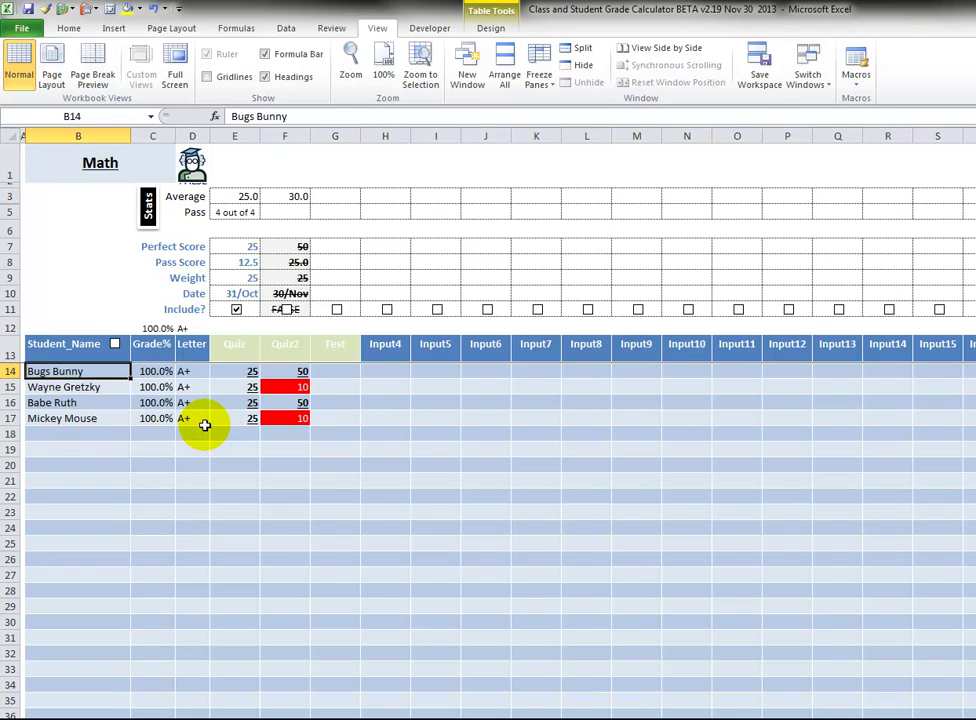
{"action": "key", "text": "Right"}
{"action": "key", "text": "Right"}
{"action": "key", "text": "Right"}
{"action": "key", "text": "Right"}
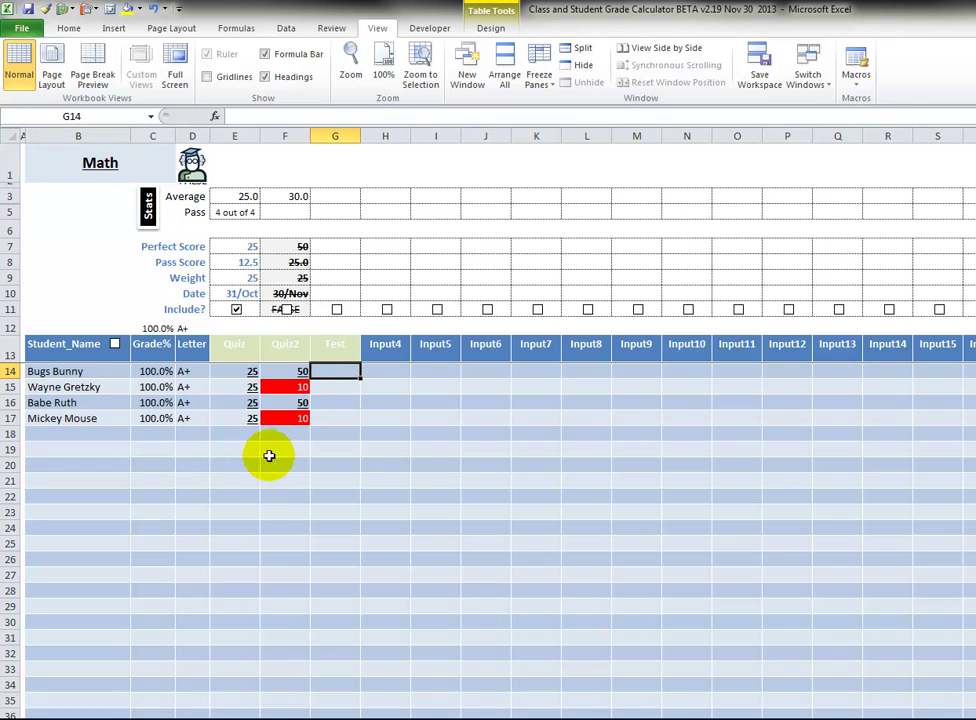
Re-examine the first student's Grade% and Letter formulas and name cell.
{"action": "left_click", "coordinate": [168, 372]}
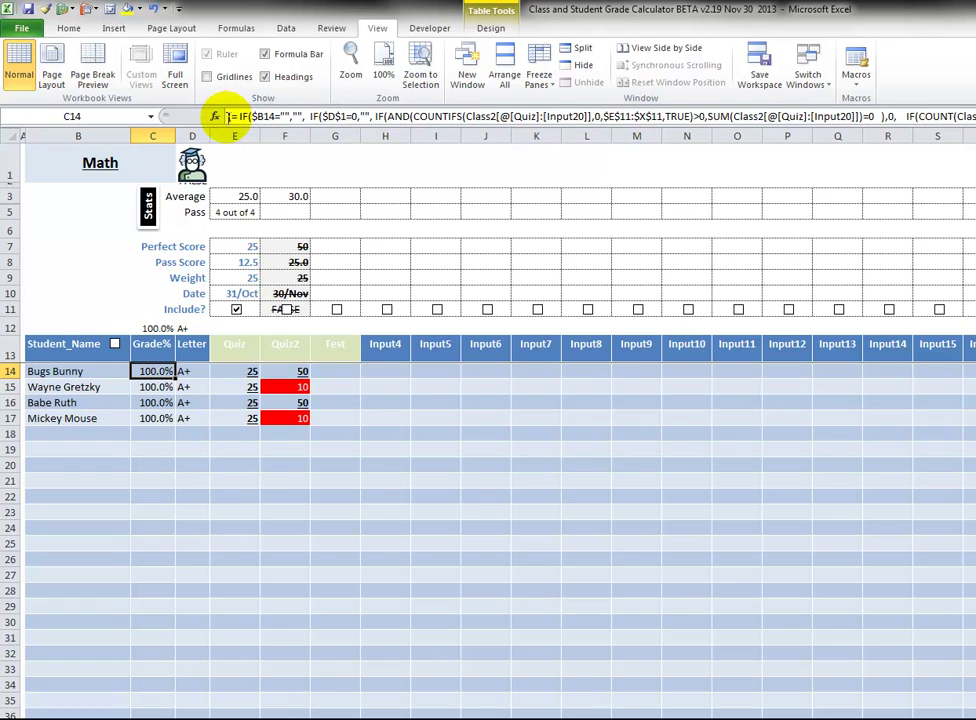
{"action": "left_click", "coordinate": [191, 371]}
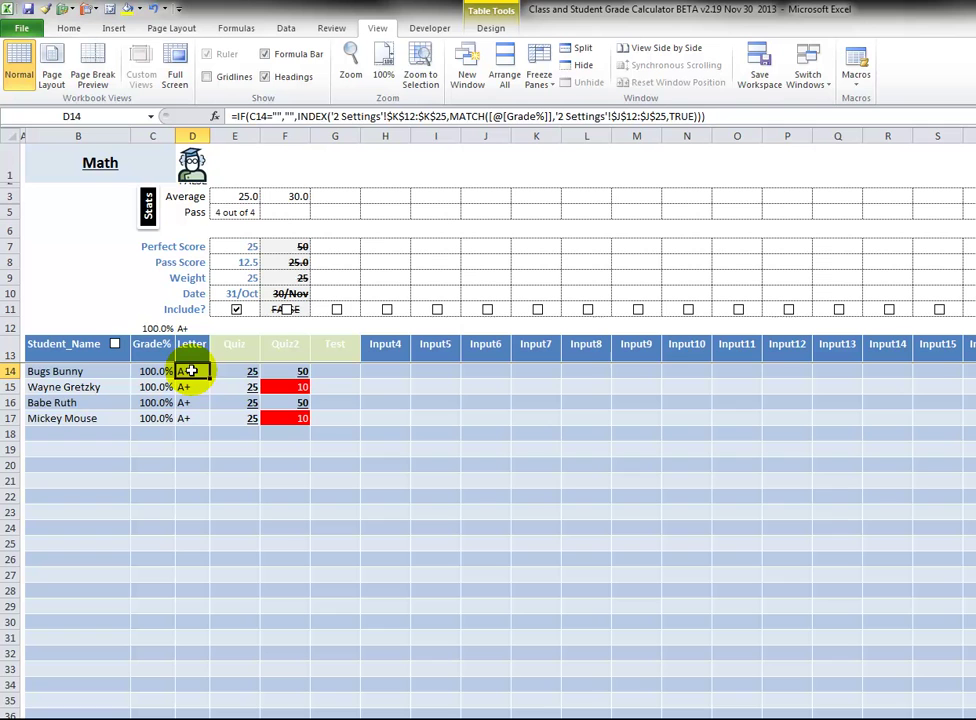
{"action": "left_click", "coordinate": [90, 370]}
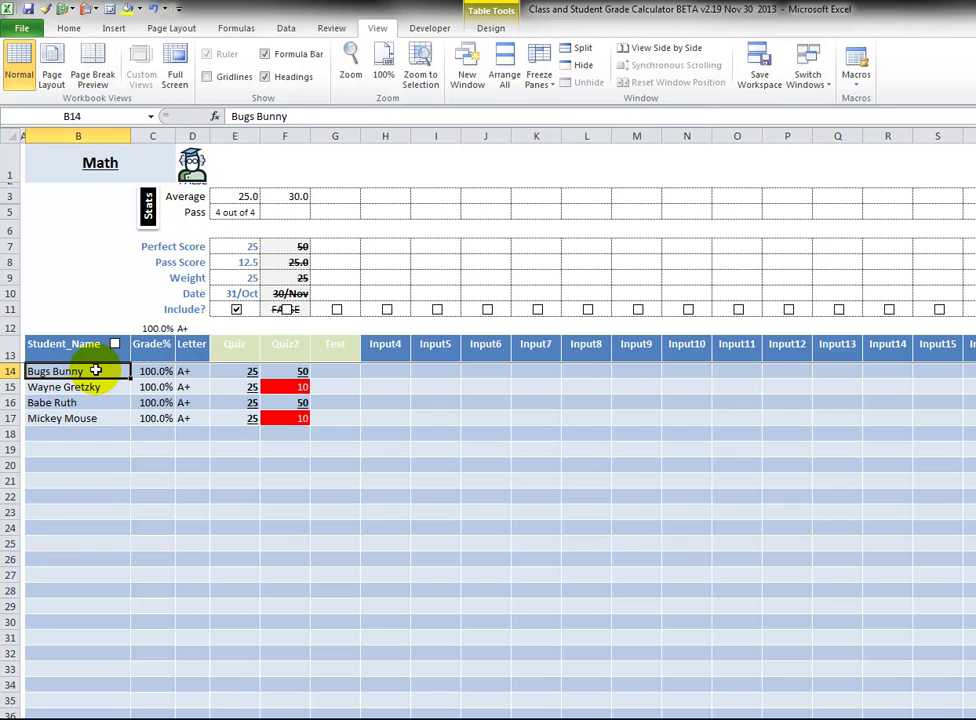
Start Protect Sheet from the Review tab and enter the unprotect password.
{"action": "left_click", "coordinate": [331, 28]}
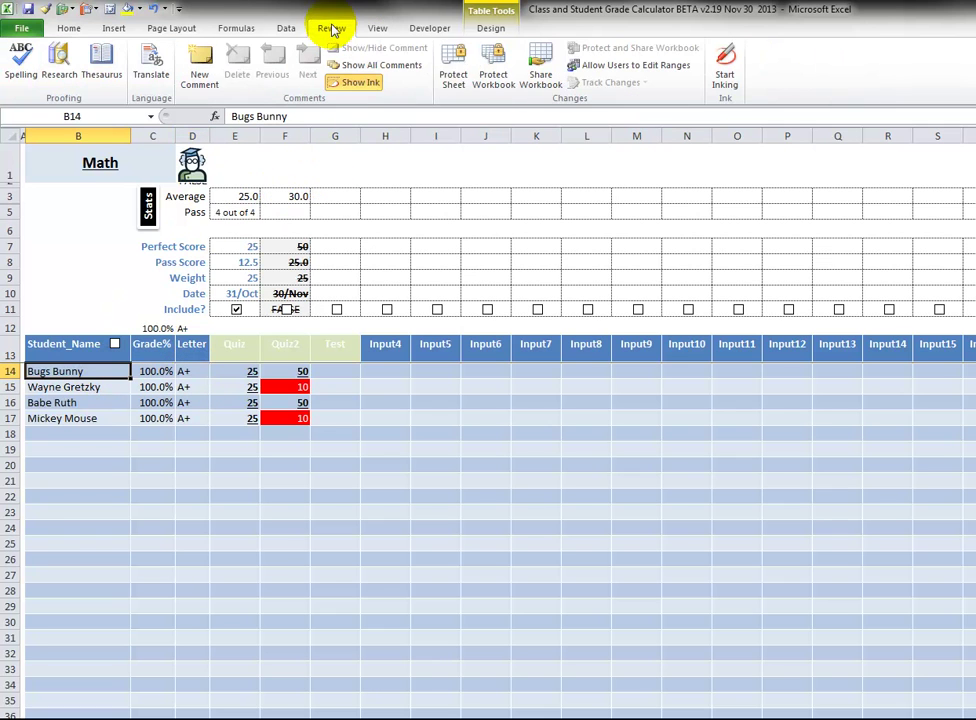
{"action": "left_click", "coordinate": [455, 73]}
{"action": "type", "text": "1234"}
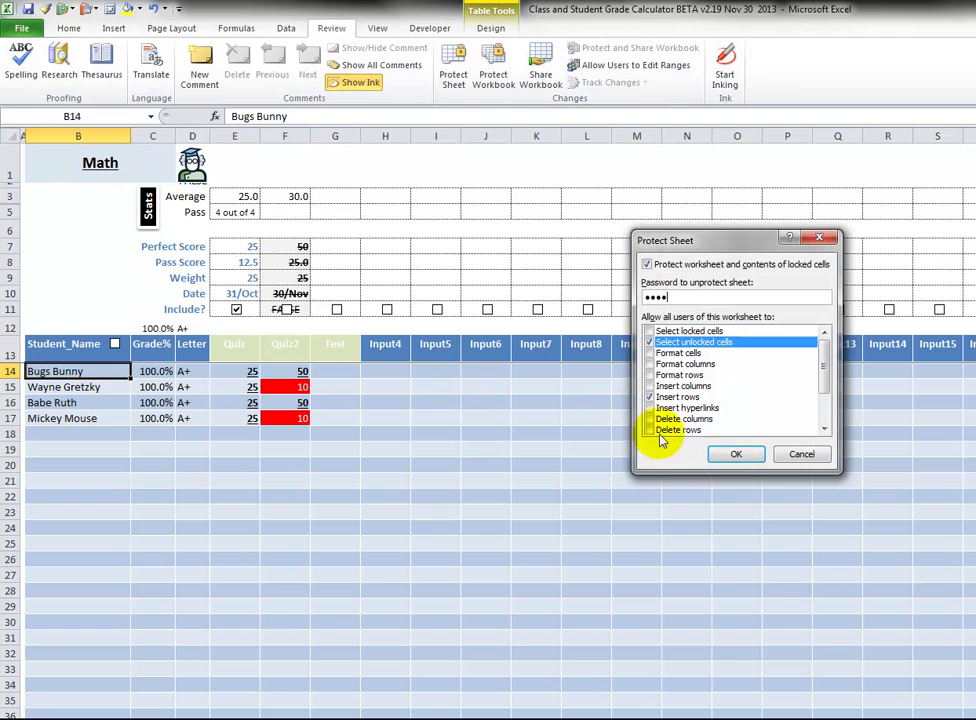